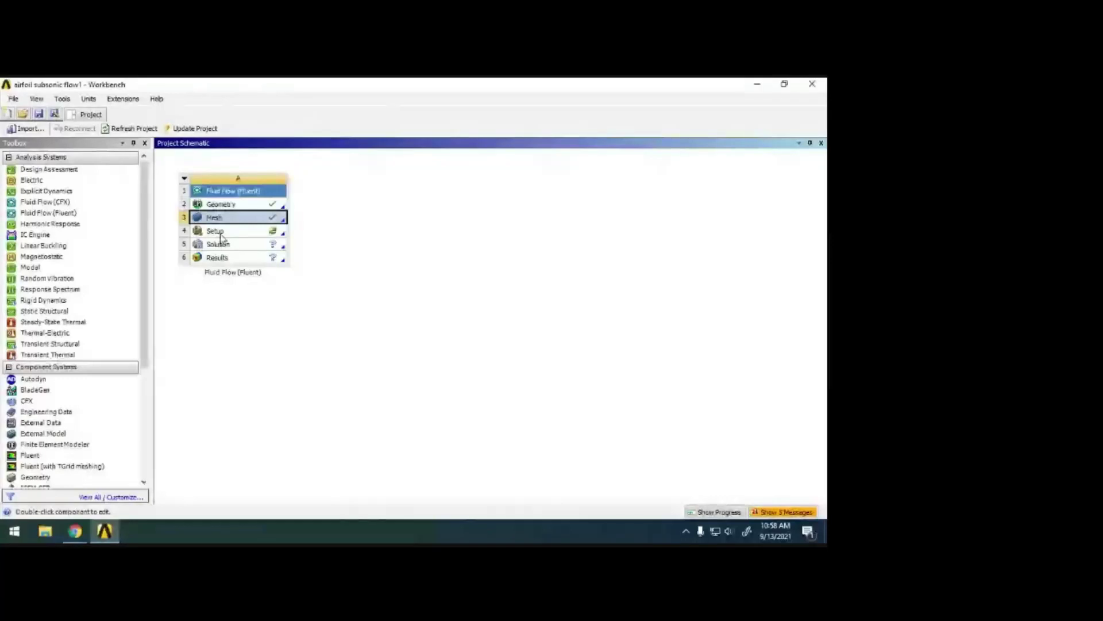
Step: Open the Setup cell of the Fluid Flow (Fluent) system for editing
right_click(219, 231)
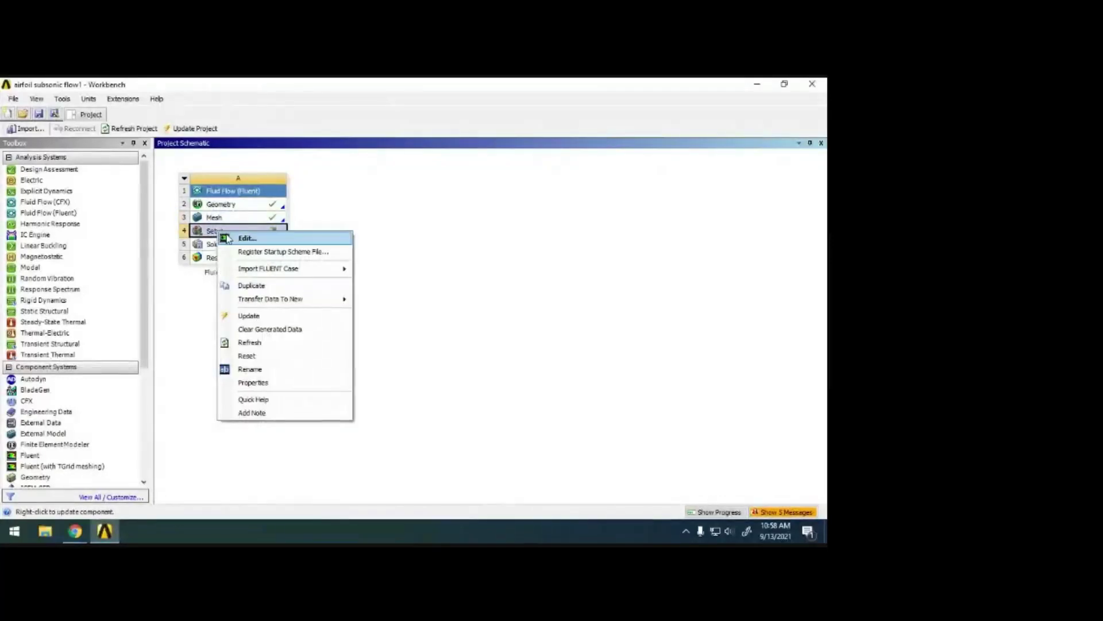
left_click(256, 238)
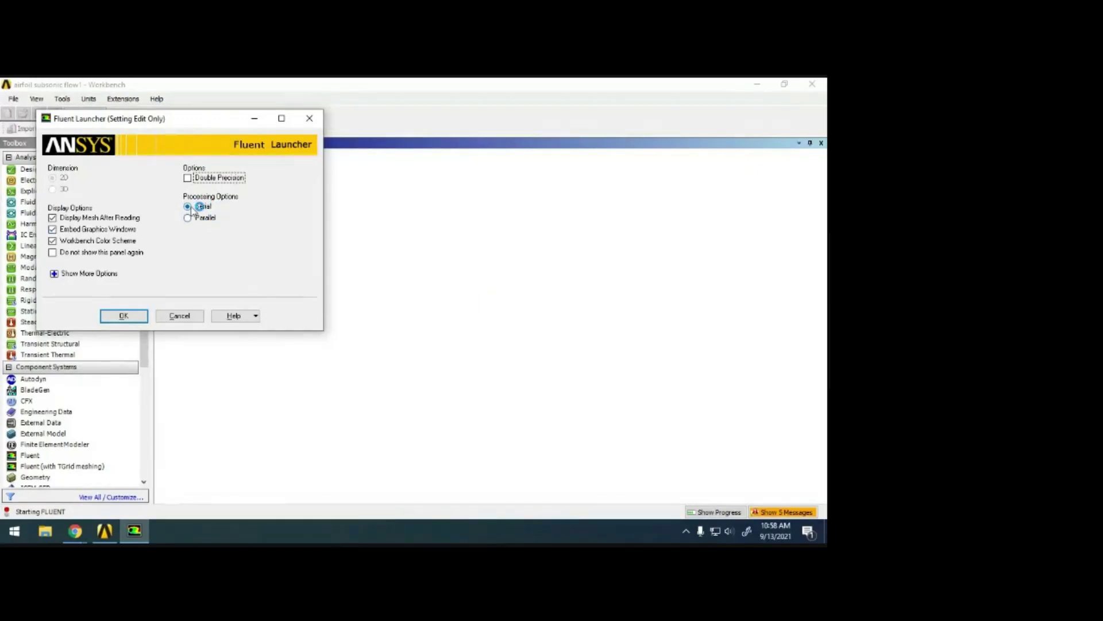
left_click(207, 219)
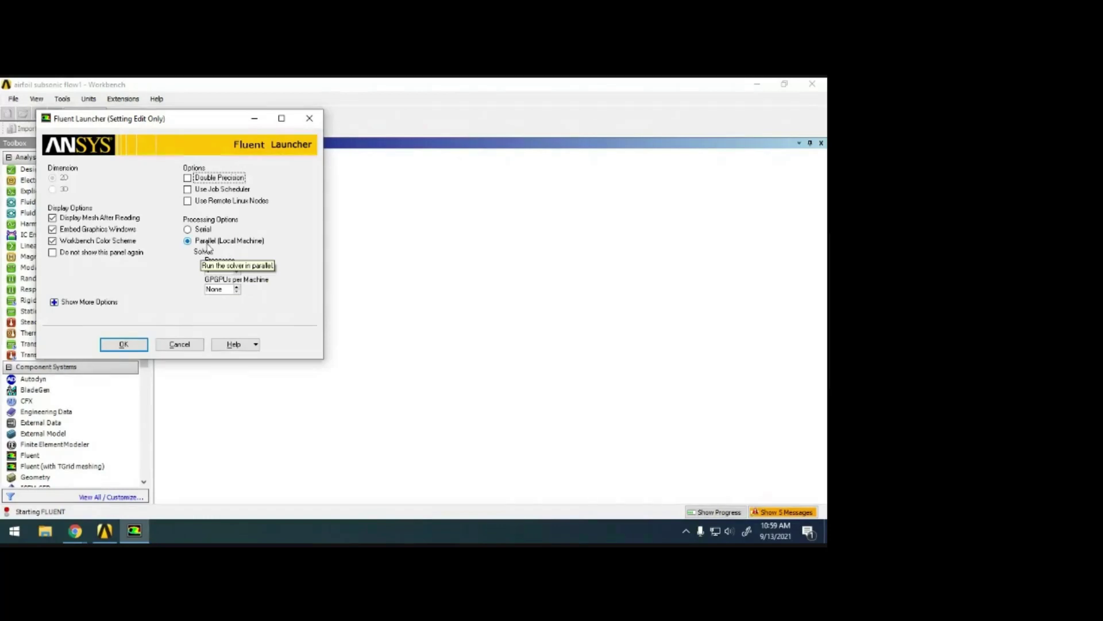
double_click(221, 270)
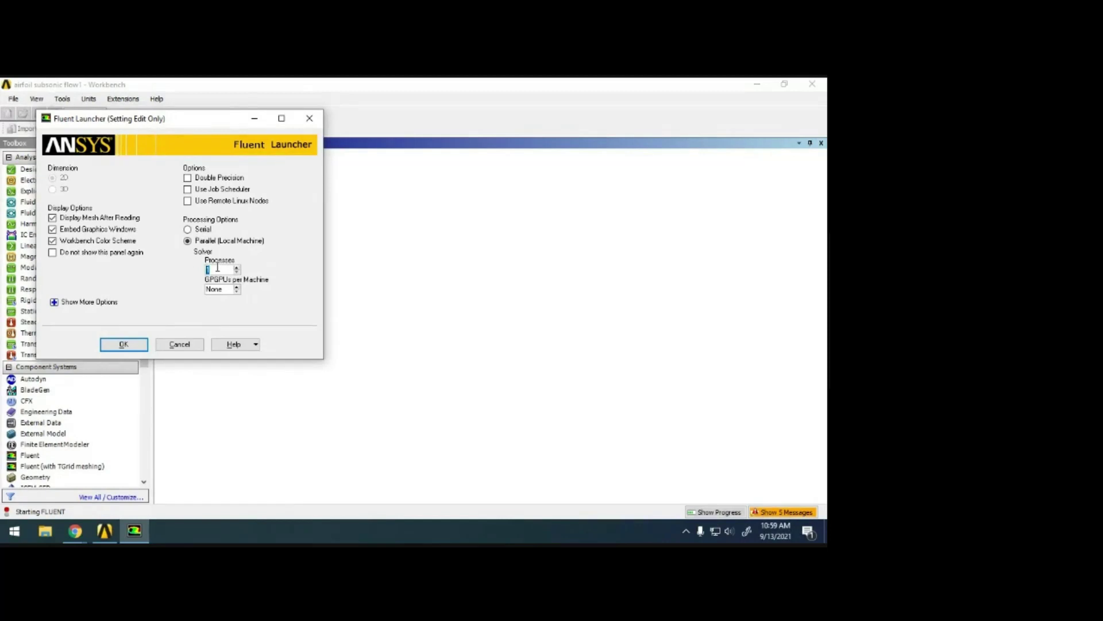
left_click(198, 229)
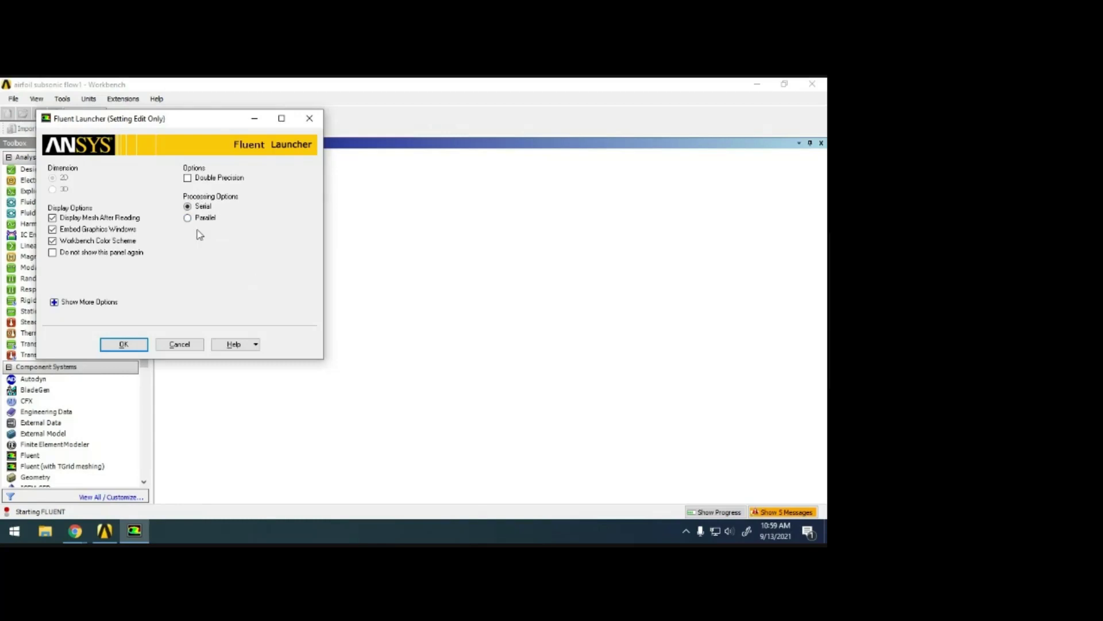
left_click(74, 531)
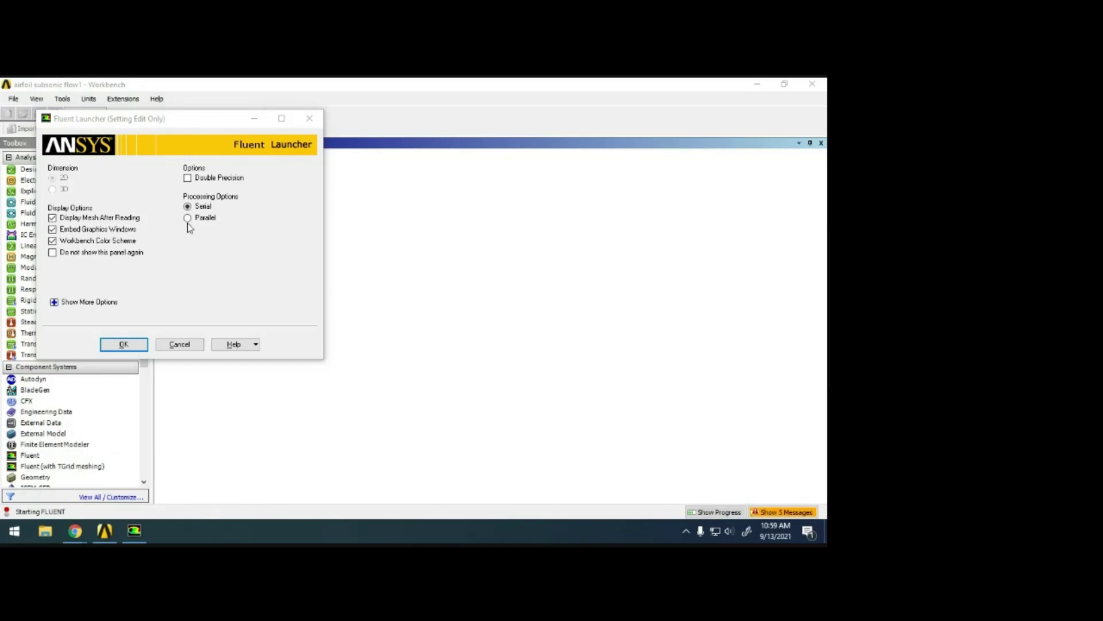
left_click(211, 219)
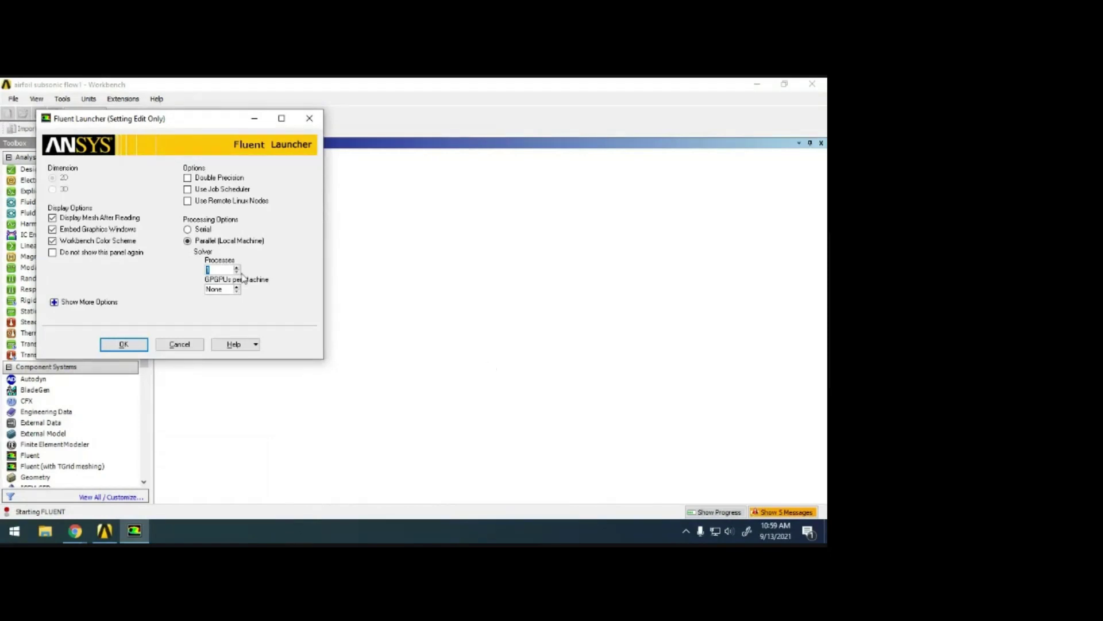
mouse_move(73, 536)
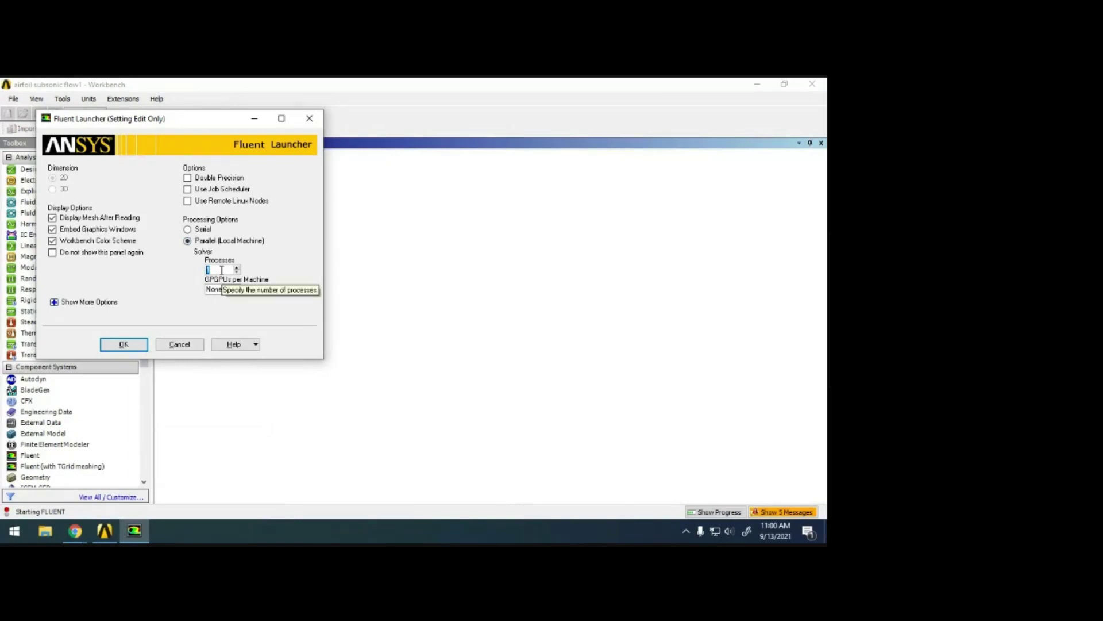
left_click(188, 229)
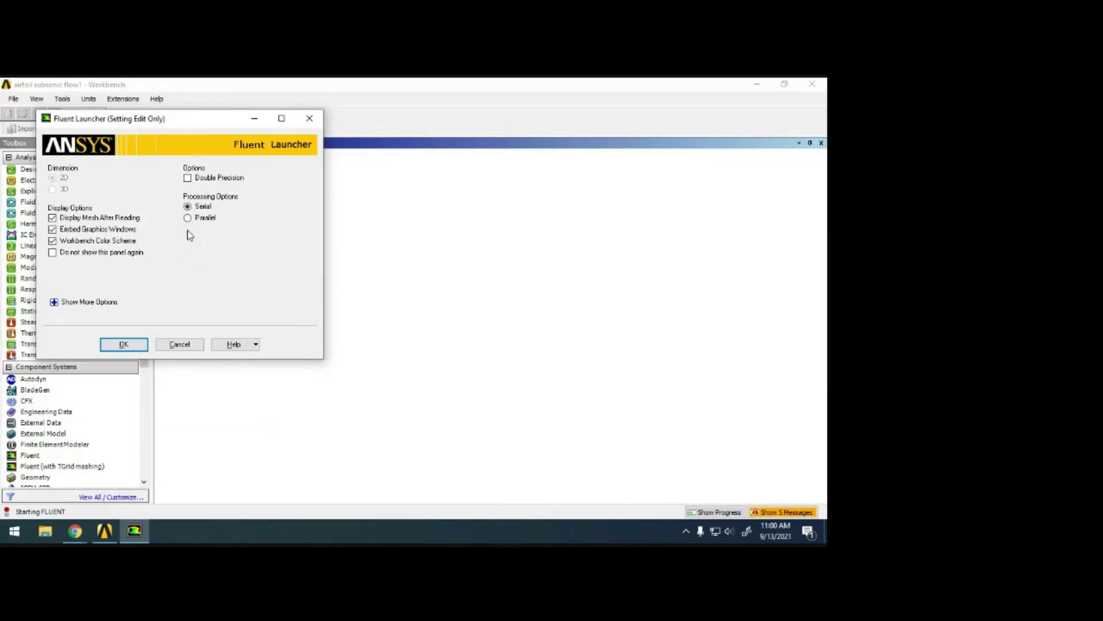
Step: Launch Fluent with serial processing and turn on the axes in the graphics display options
left_click(142, 348)
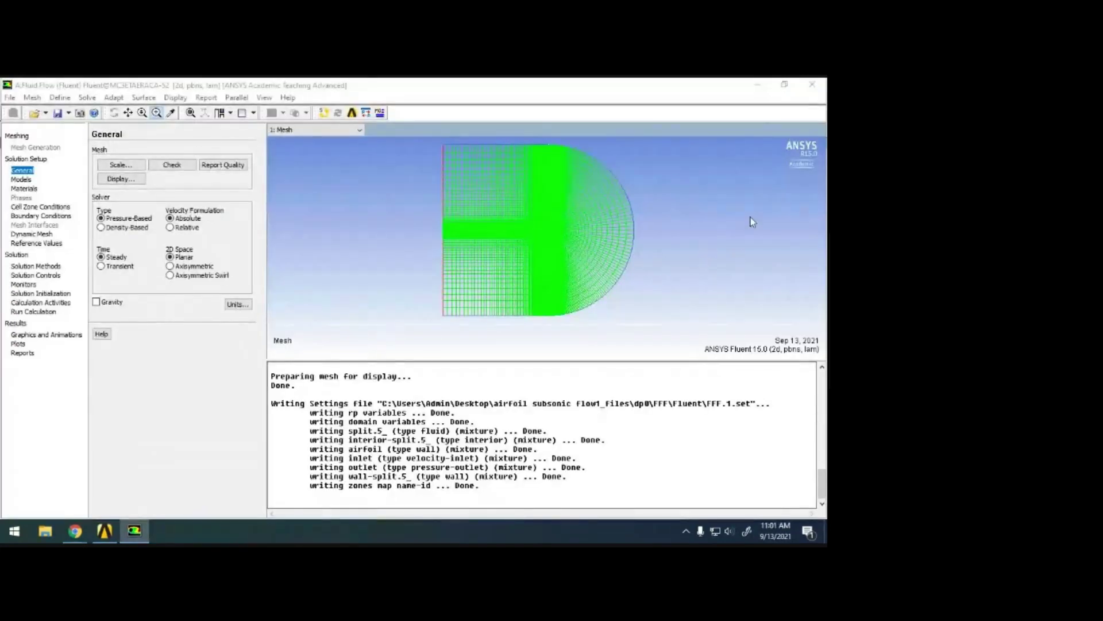
left_click(175, 98)
left_click(198, 166)
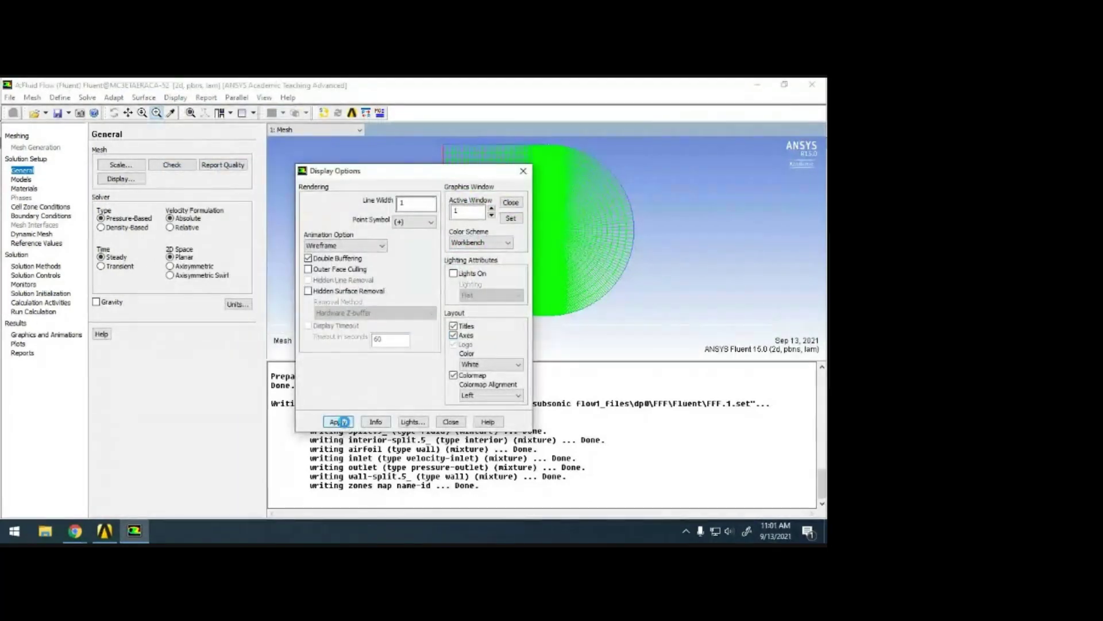
left_click(338, 421)
left_click(450, 422)
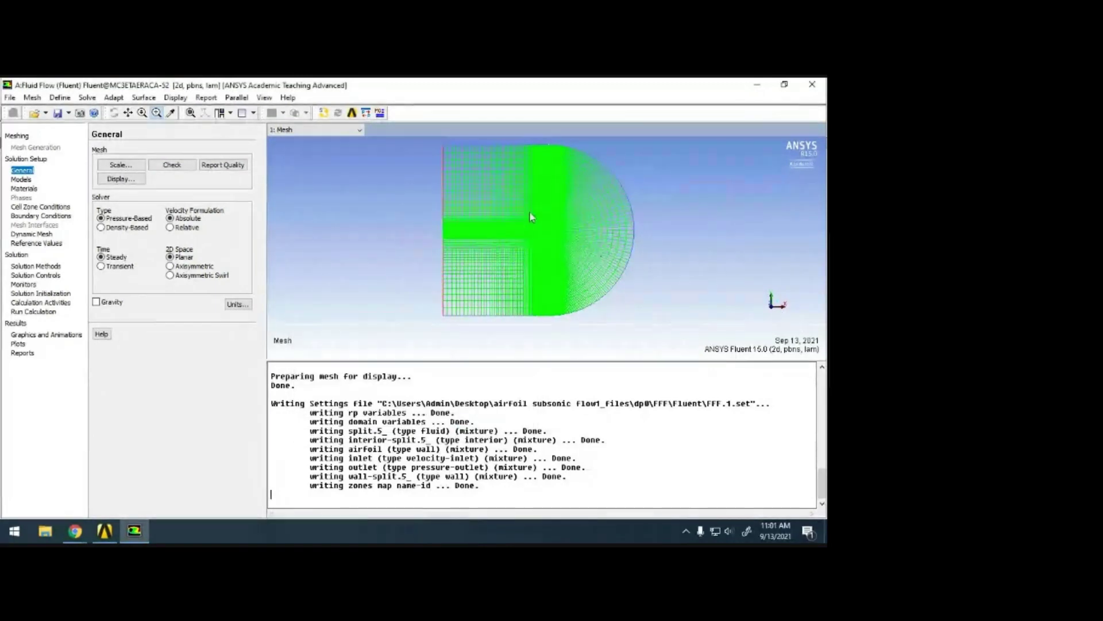
Step: Examine the mesh around the airfoil up close, from trailing edge to leading edge
left_click_drag(529, 212, 589, 263)
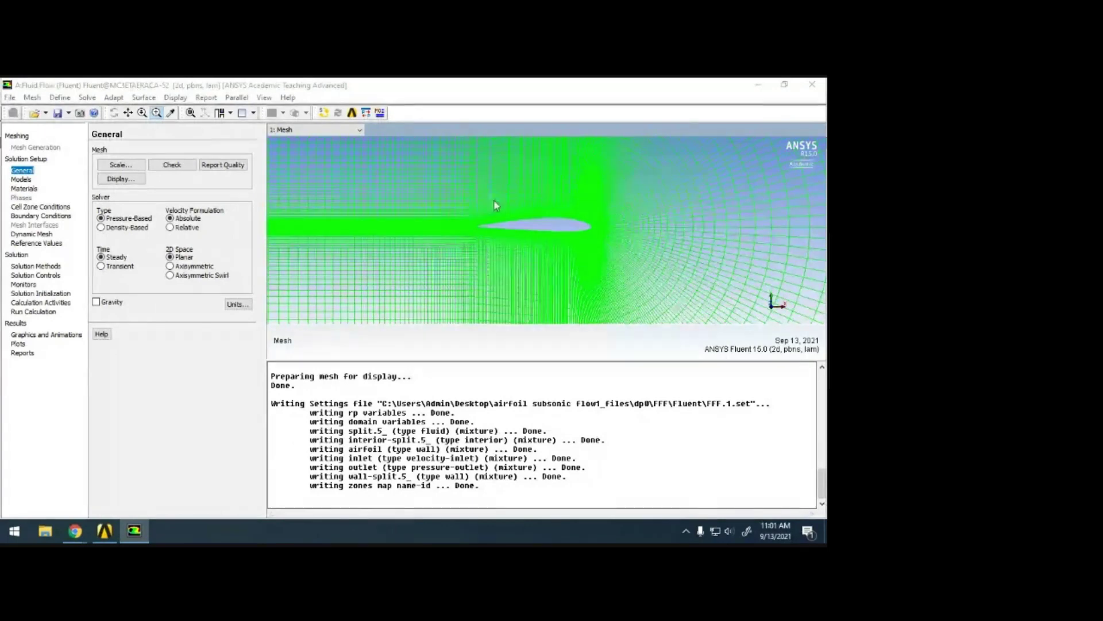
left_click_drag(450, 193, 638, 264)
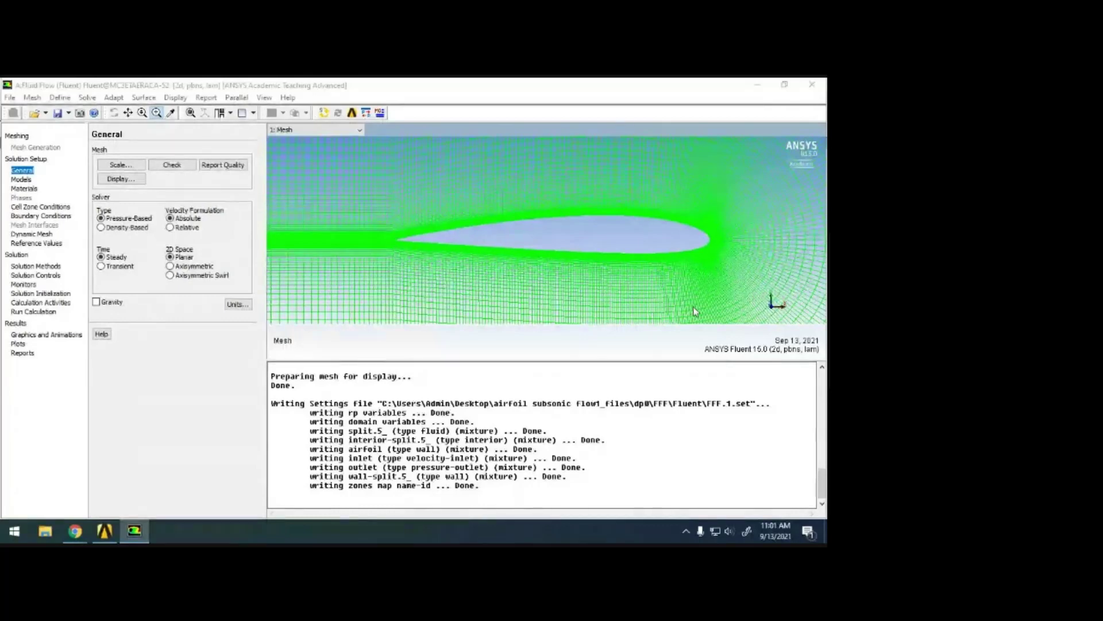
left_click(361, 225)
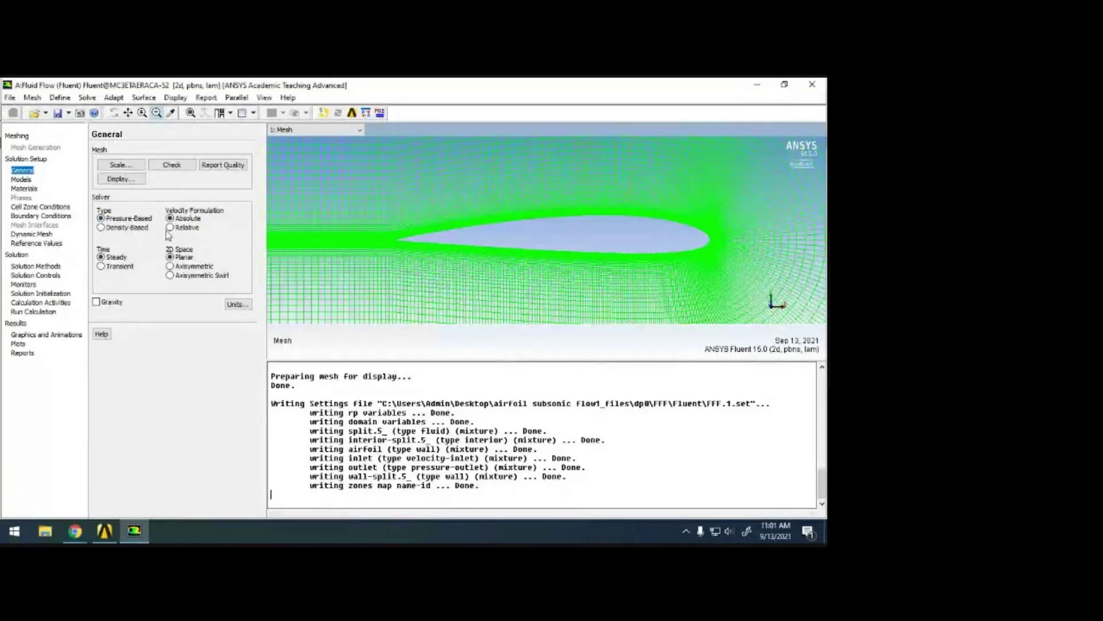
Step: Try the density-based solver type, and set the solver back to pressure-based
left_click(123, 228)
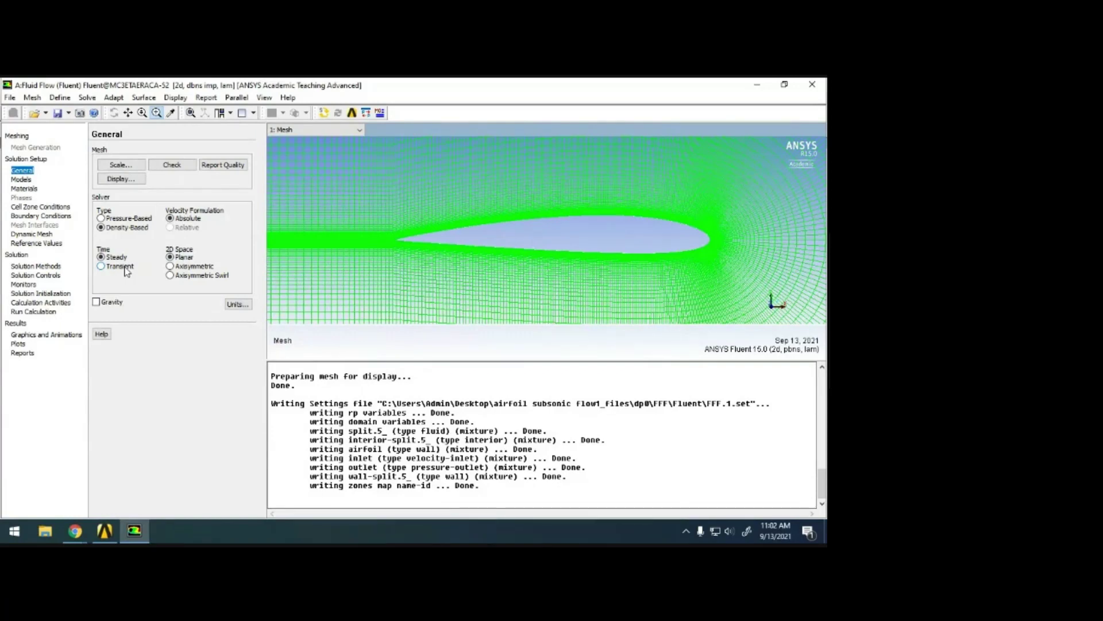
left_click(120, 219)
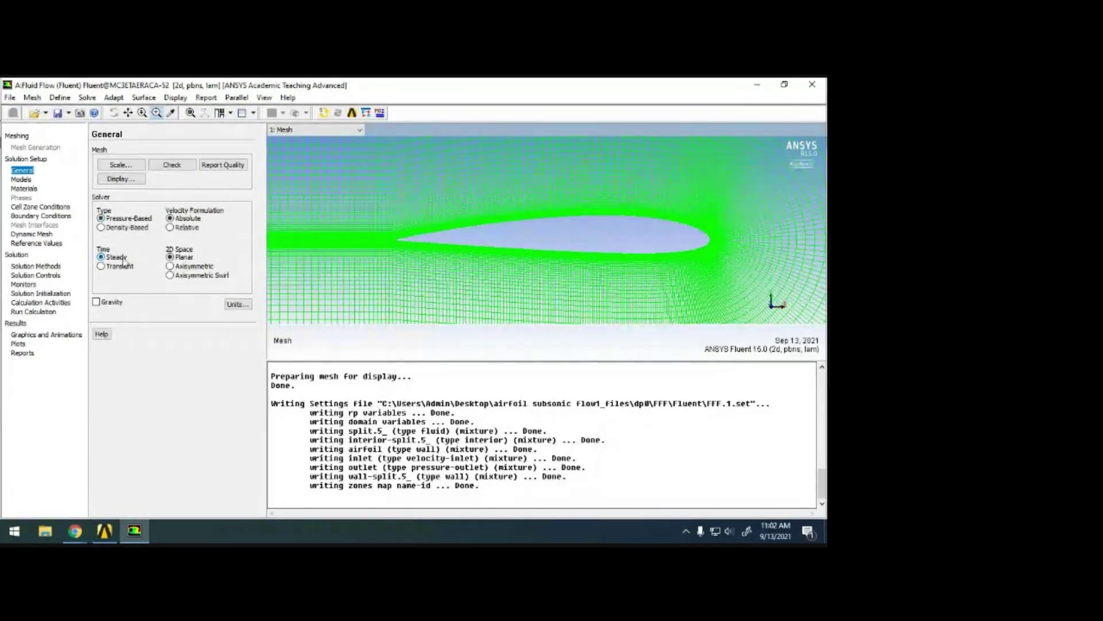
Step: Enable the Energy Equation in the models and open the viscous model for editing
left_click(21, 179)
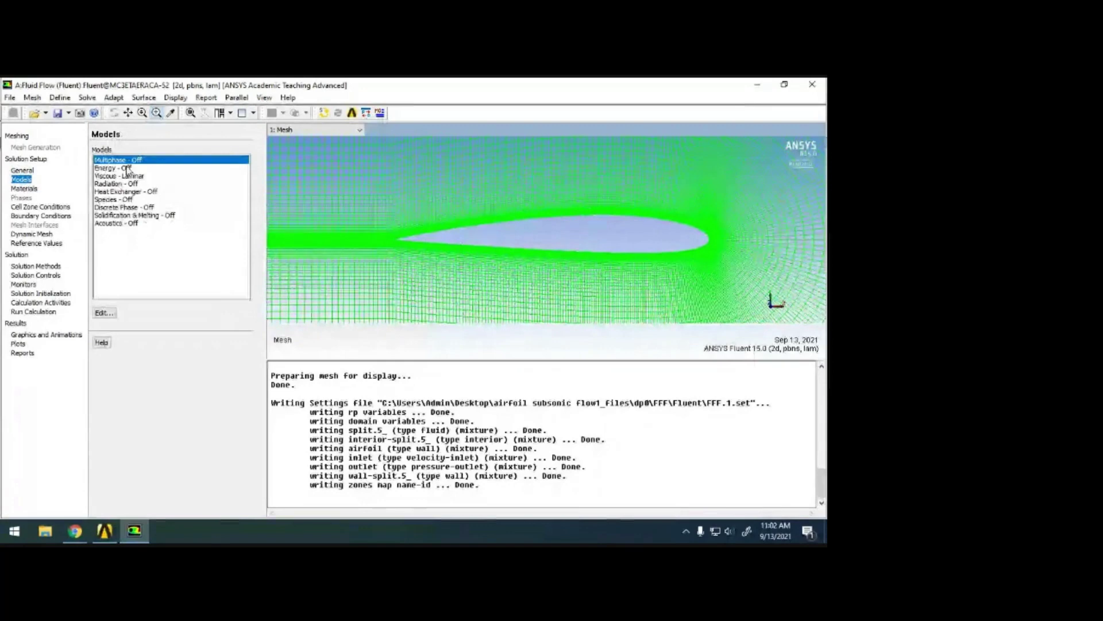
double_click(128, 170)
left_click(103, 313)
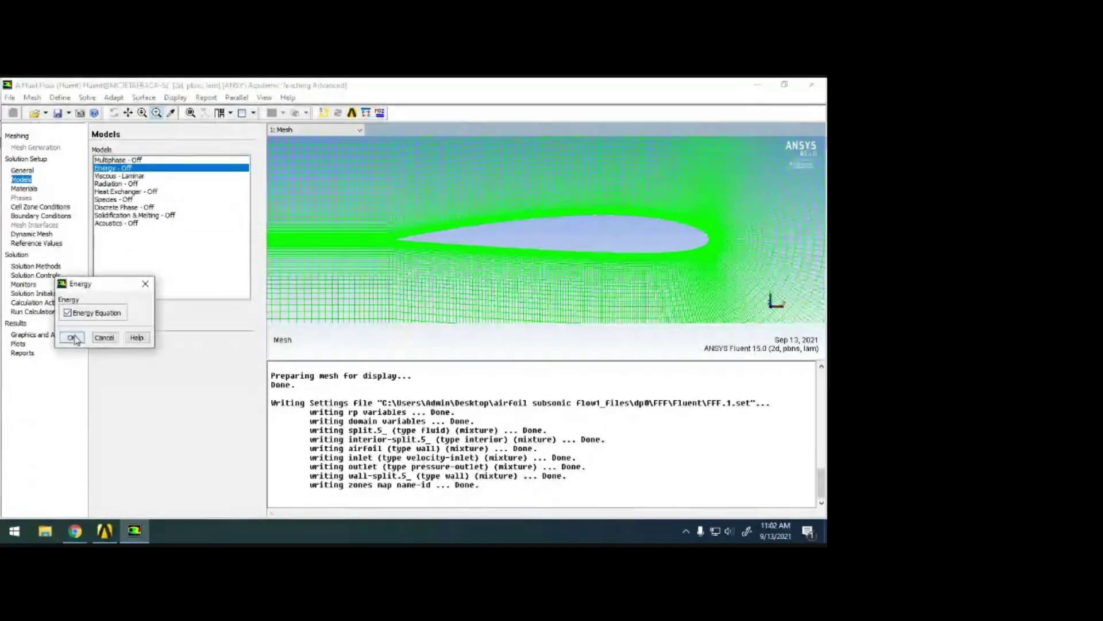
left_click(73, 338)
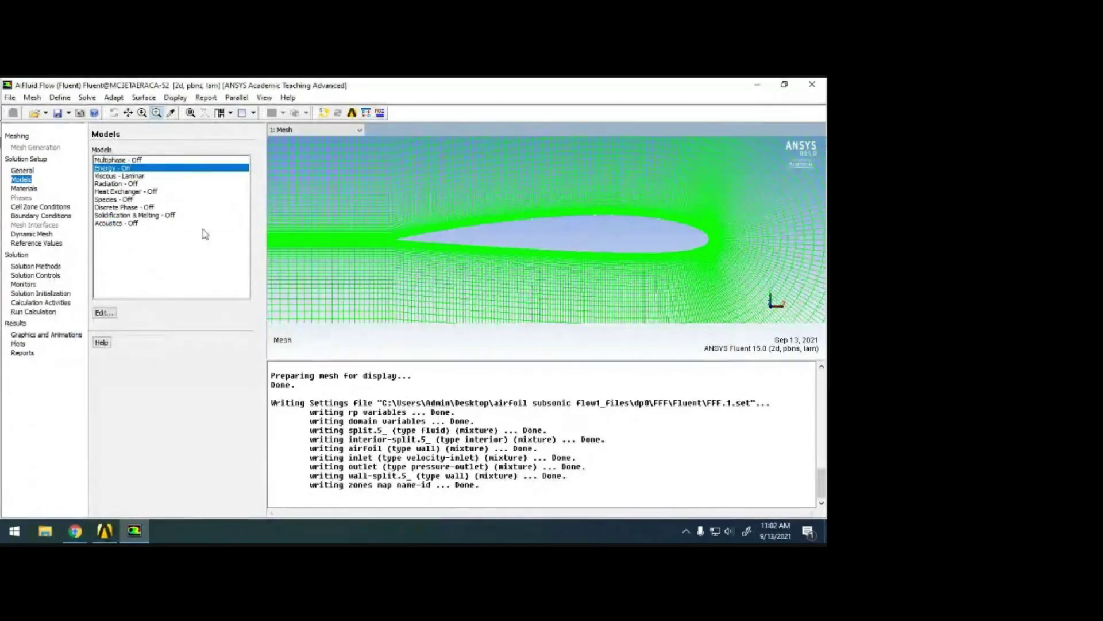
double_click(112, 176)
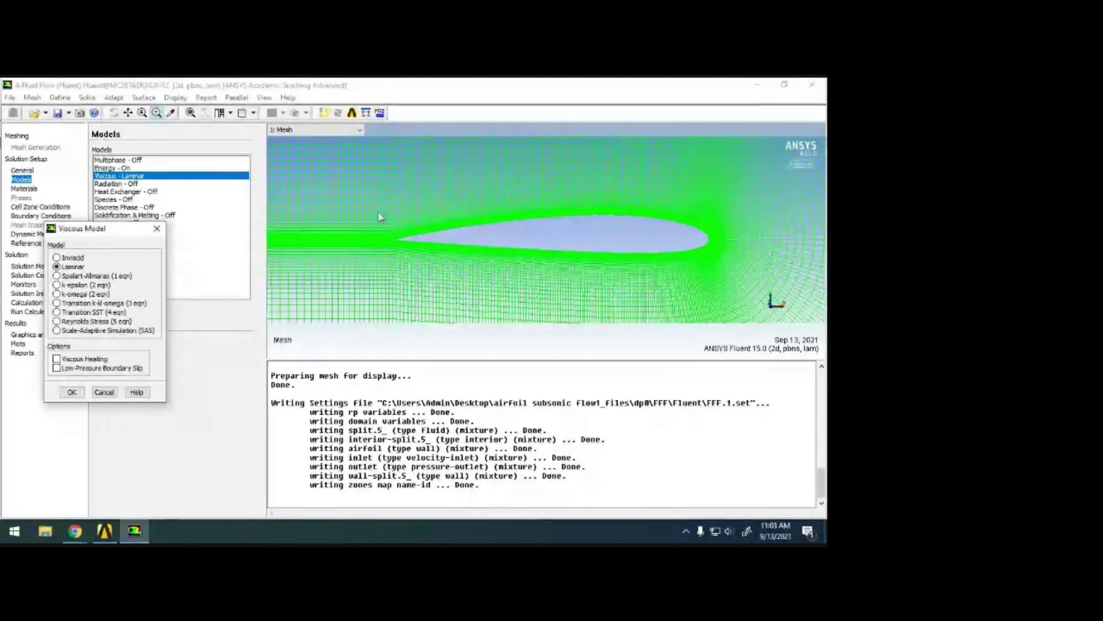
left_click(74, 259)
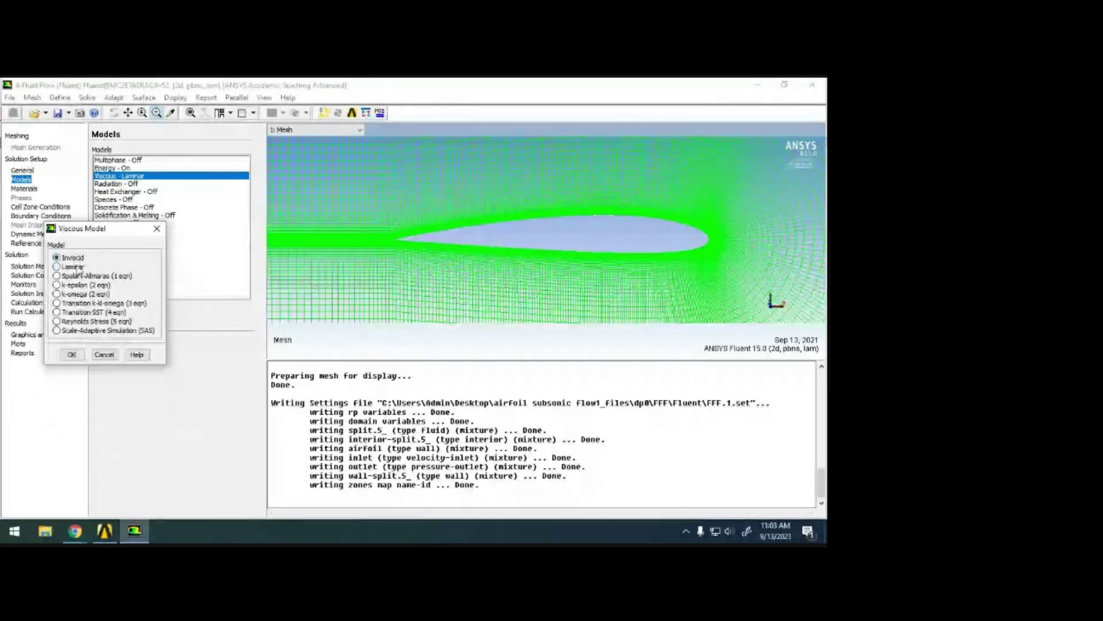
left_click(73, 267)
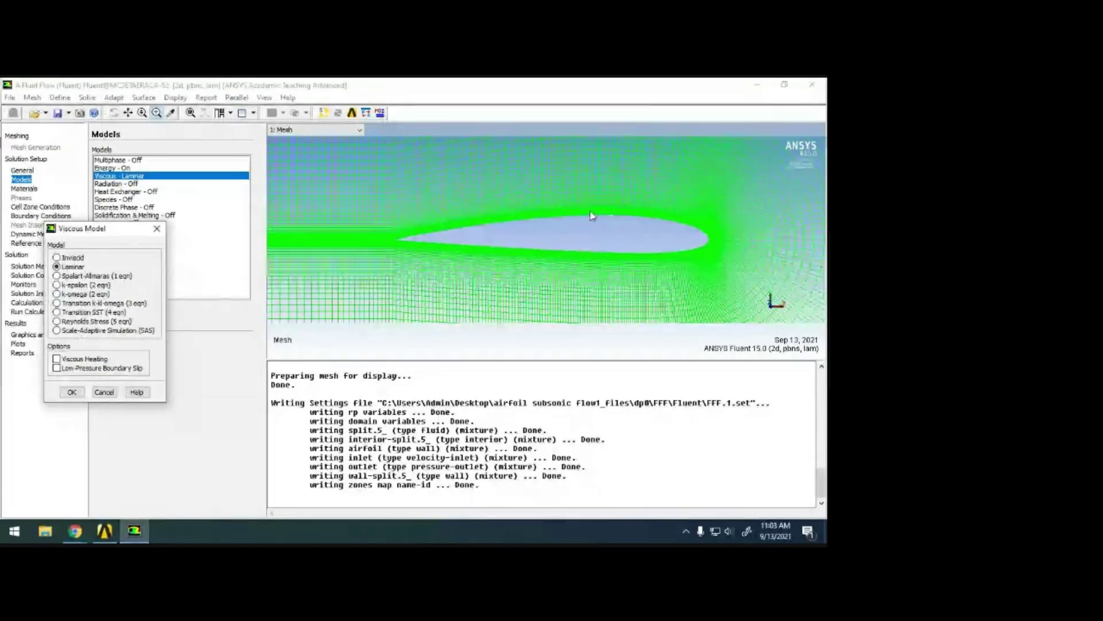
left_click(74, 285)
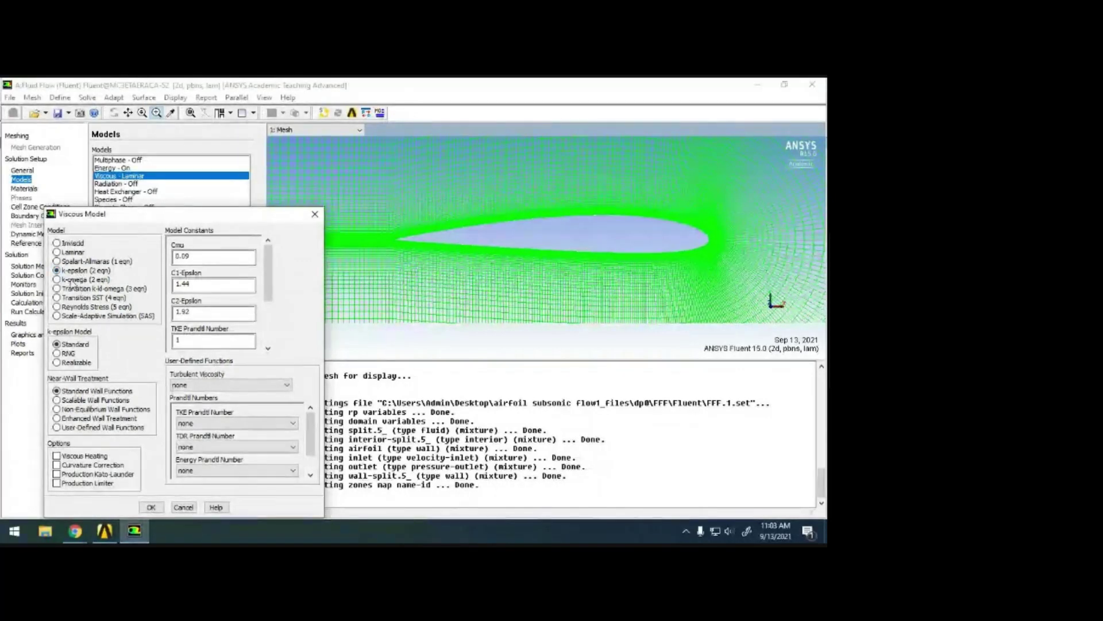
left_click(72, 280)
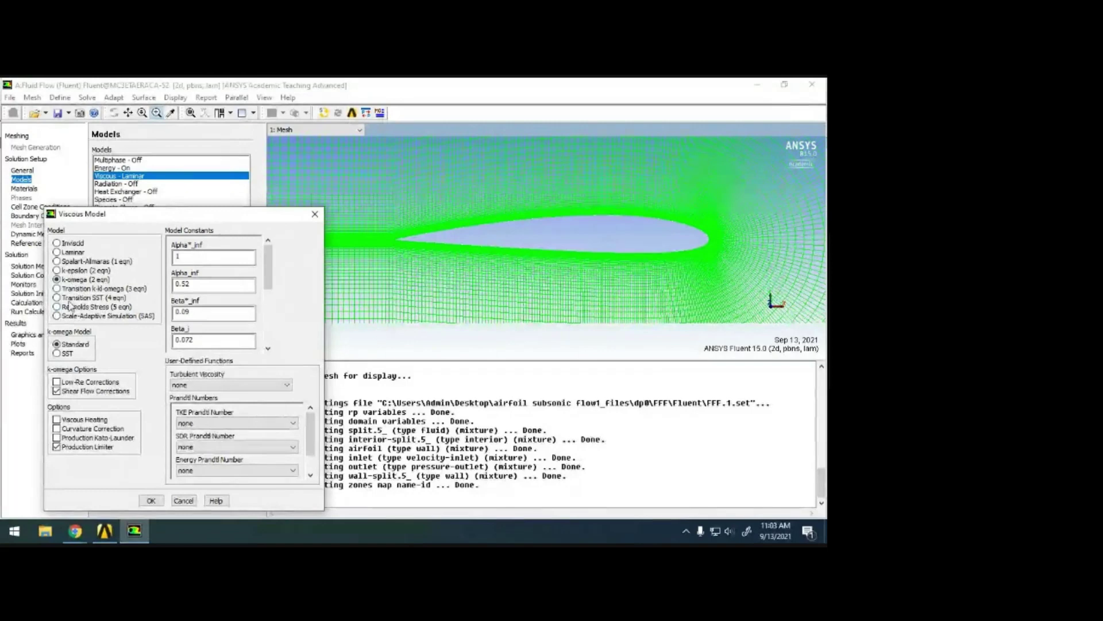
left_click(72, 298)
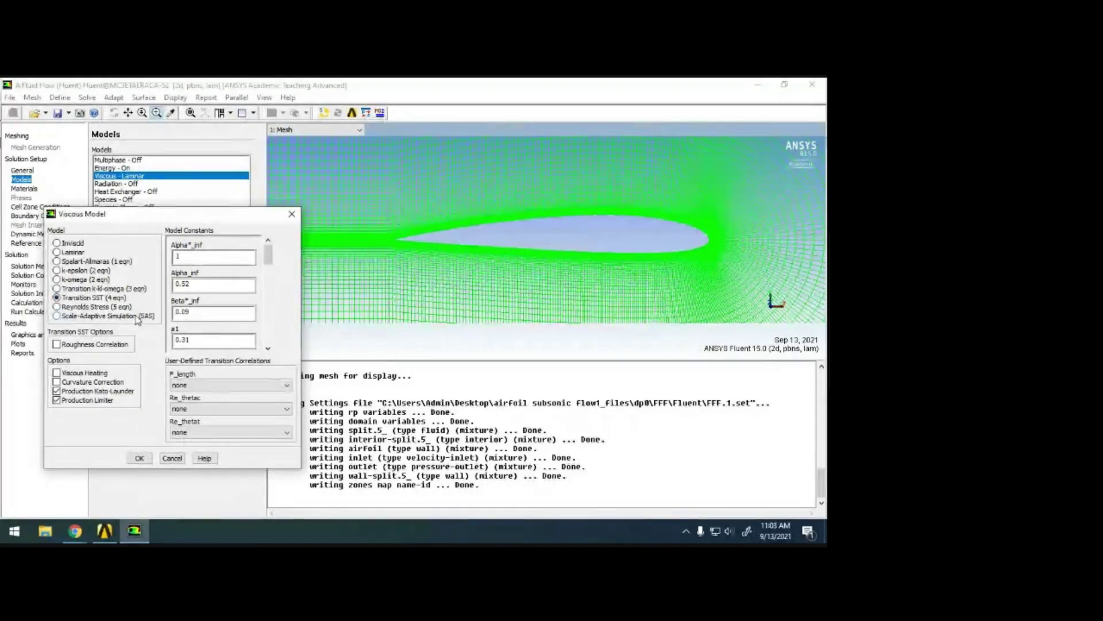
Step: Choose the k-omega (2 eqn) viscous model with the SST variant
left_click(82, 282)
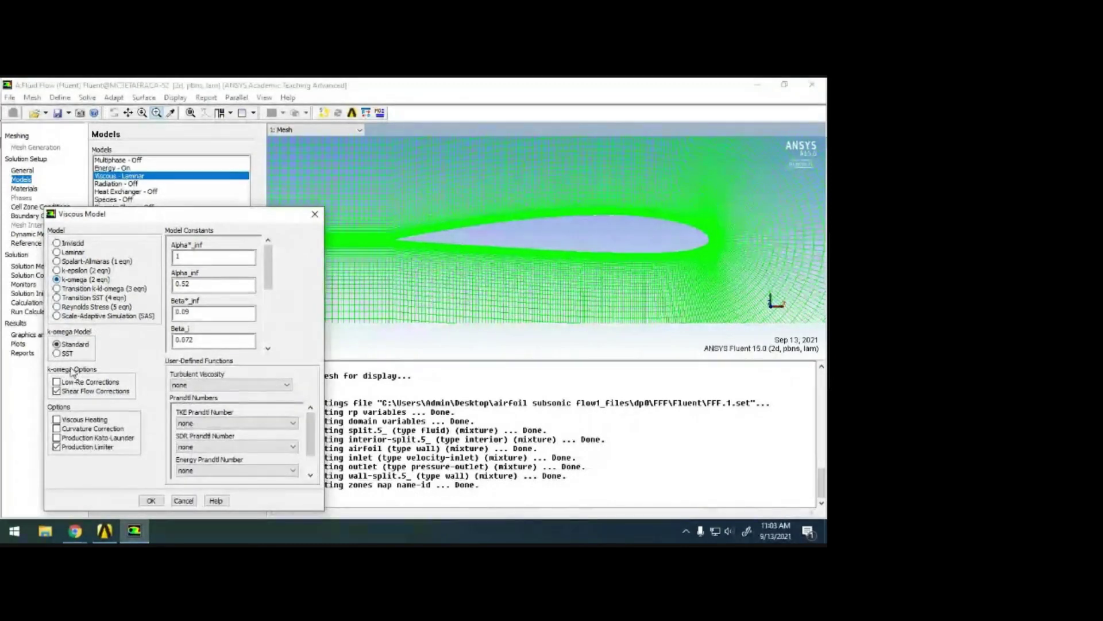
left_click(61, 354)
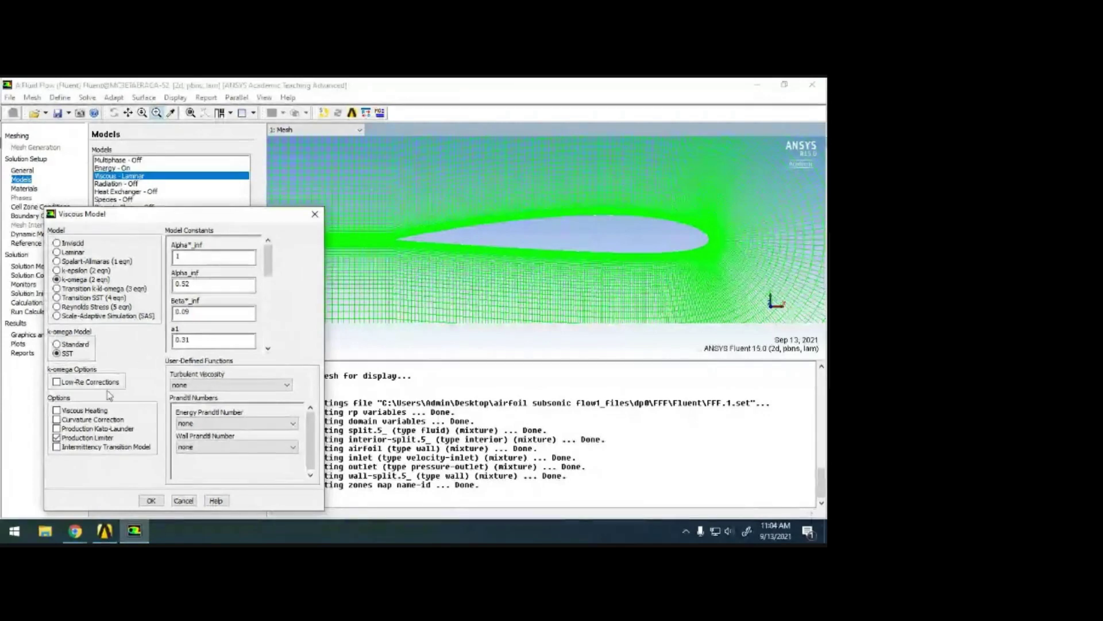
left_click_drag(143, 213, 150, 163)
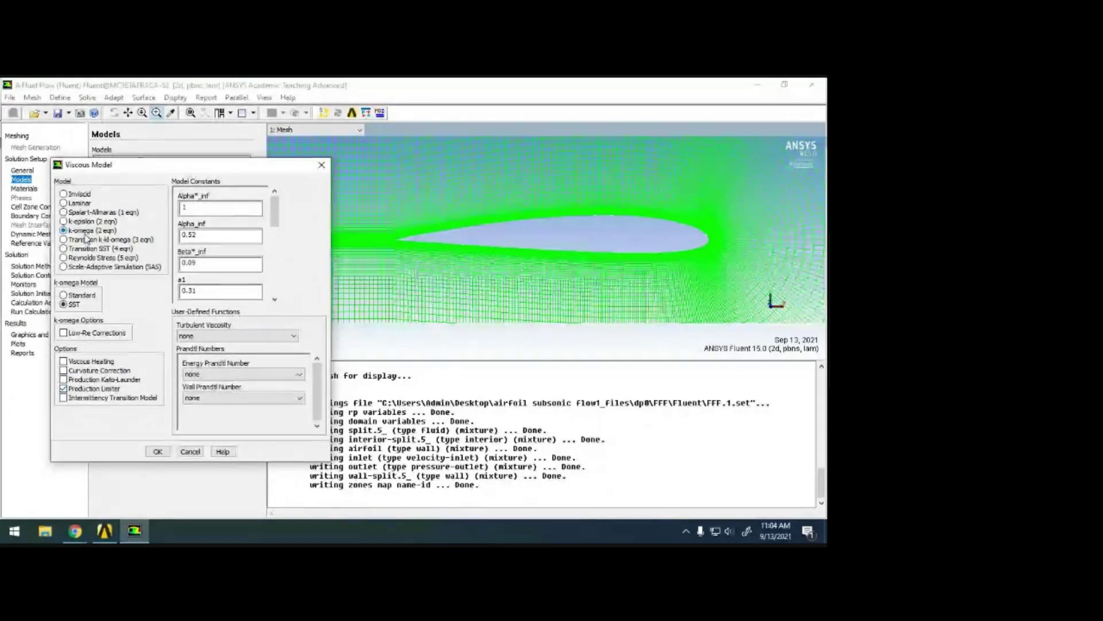
Step: Switch to the Google Meet call in Chrome, admit the waiting participant, and return to Fluent
left_click(75, 530)
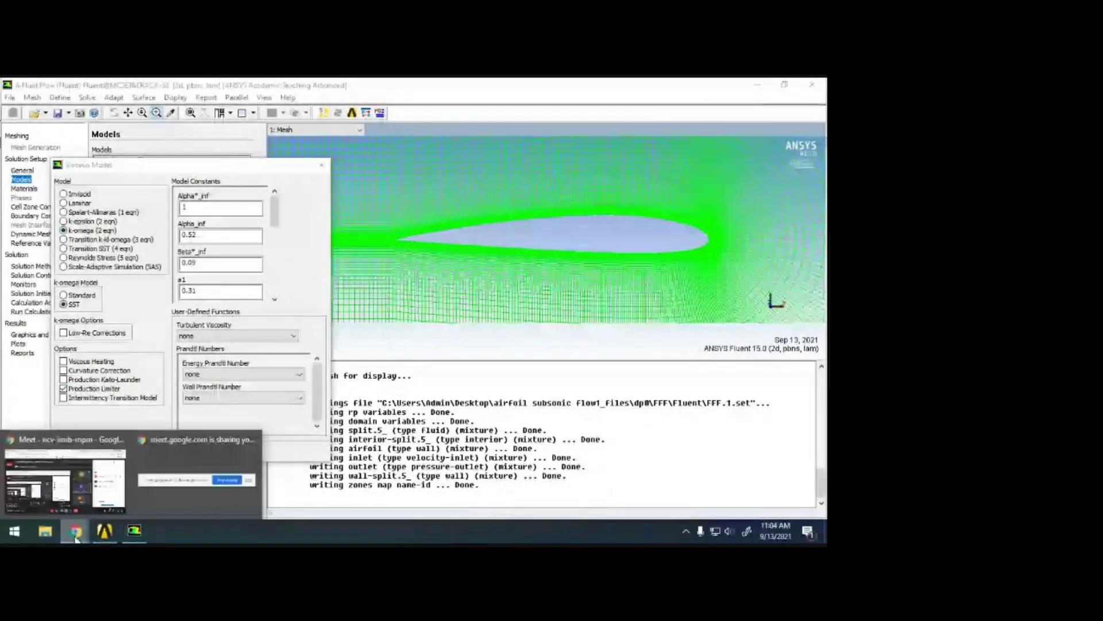
left_click(82, 491)
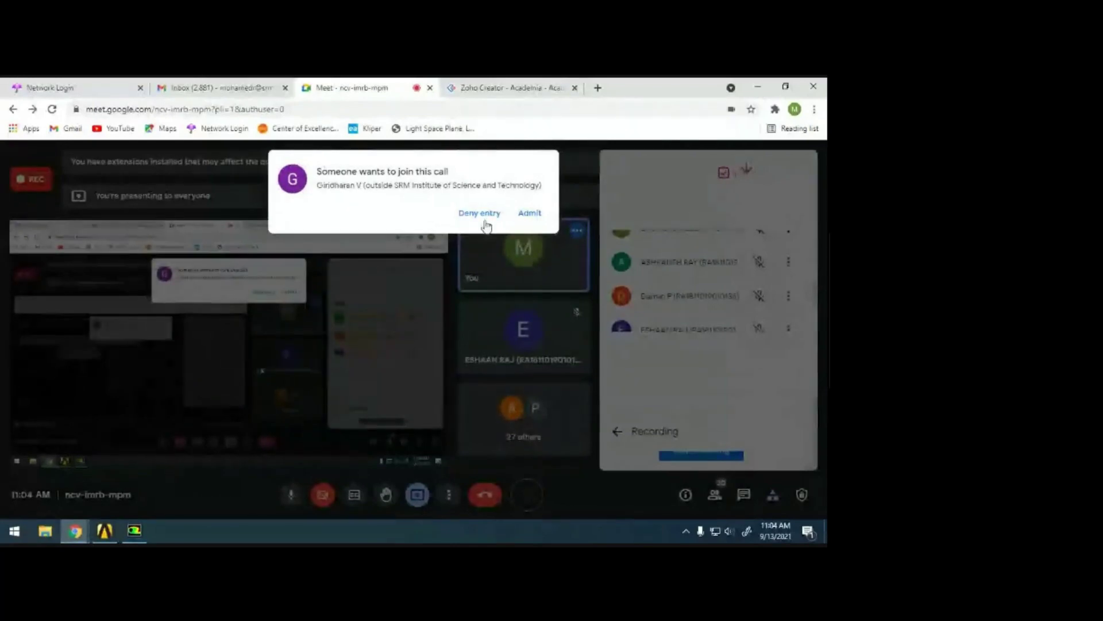
left_click(535, 217)
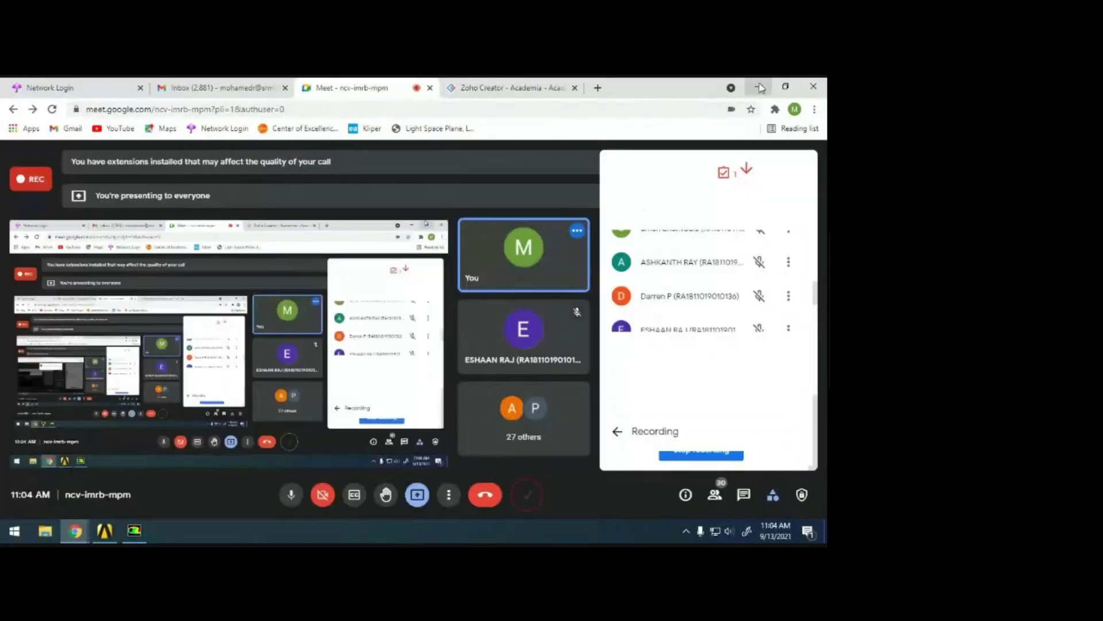
left_click(758, 85)
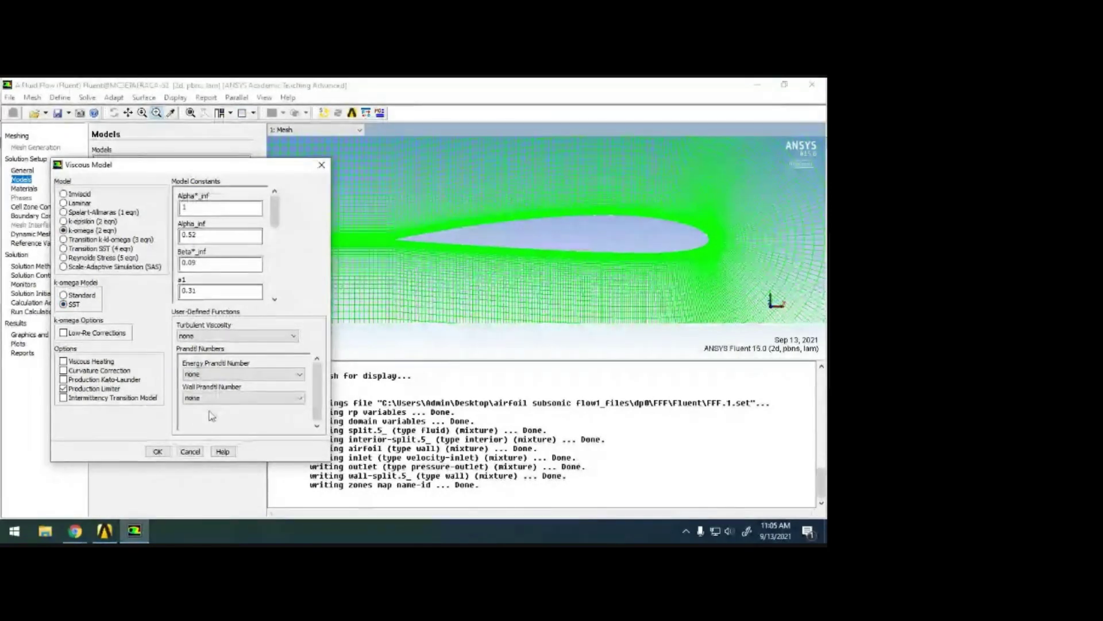
Step: Apply the SST k-omega viscous model settings and open the materials list
left_click(157, 451)
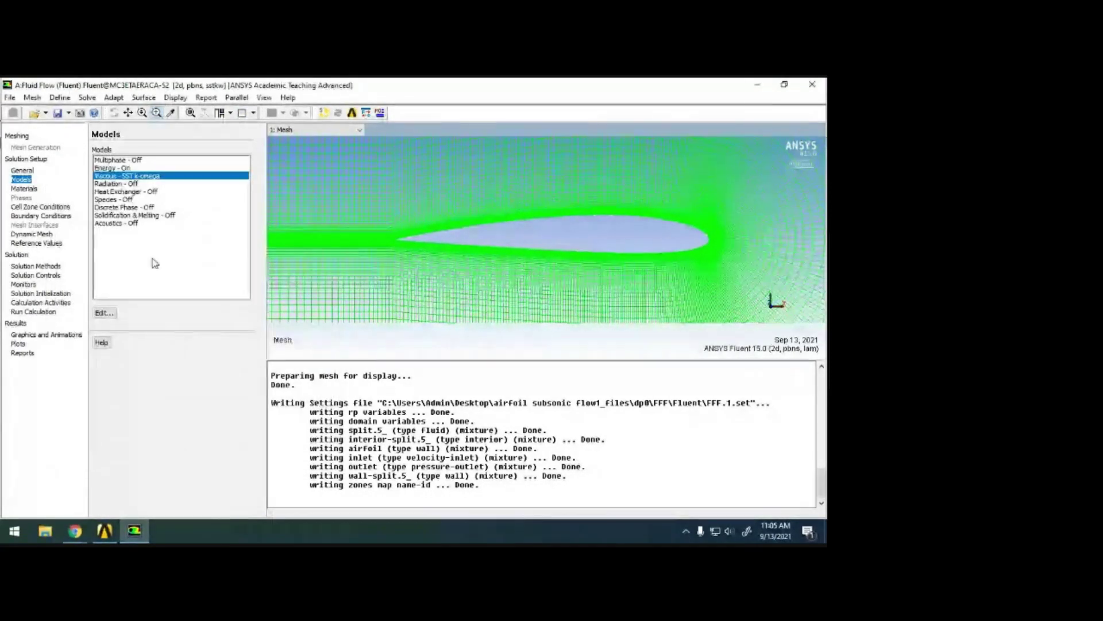
left_click(24, 189)
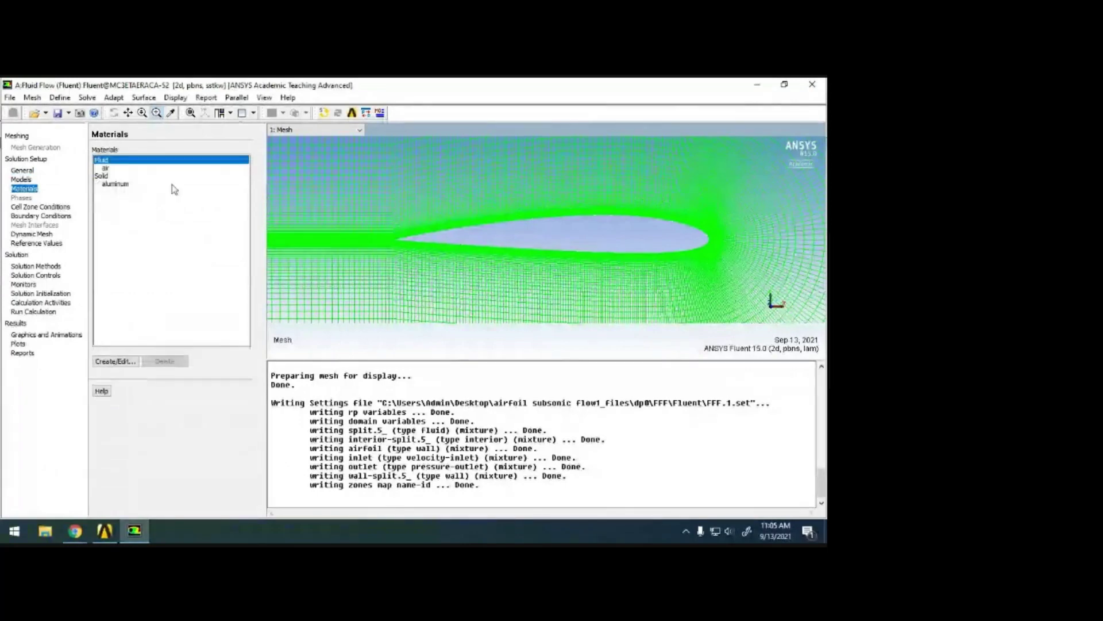
Step: Open the air fluid material for editing and set its density to ideal-gas
left_click(115, 168)
left_click(108, 360)
left_click_drag(244, 225, 274, 183)
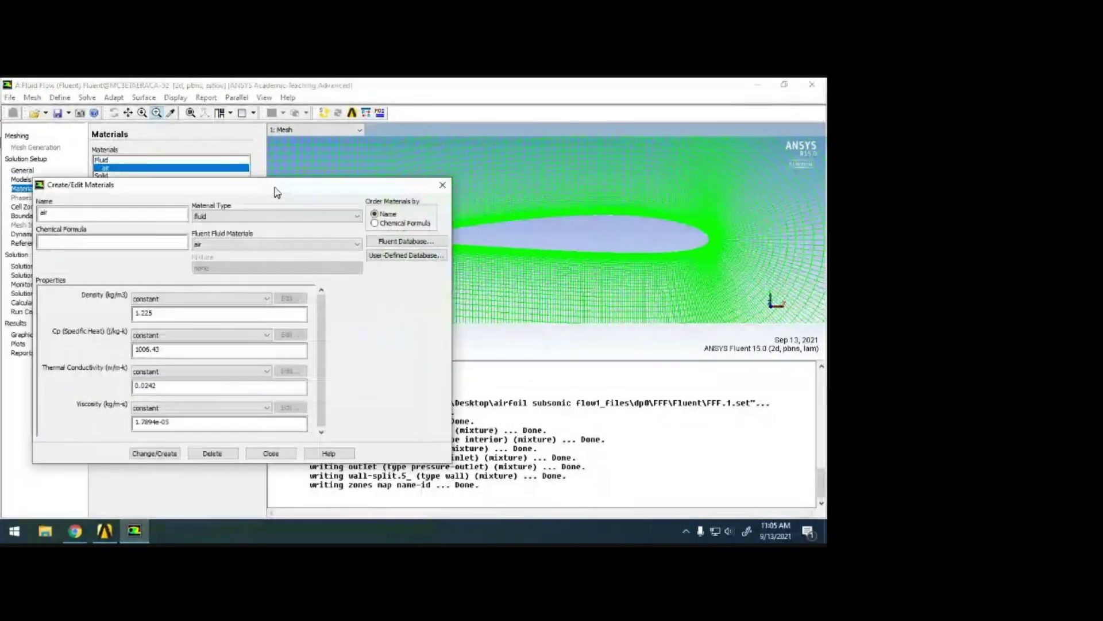
left_click(209, 299)
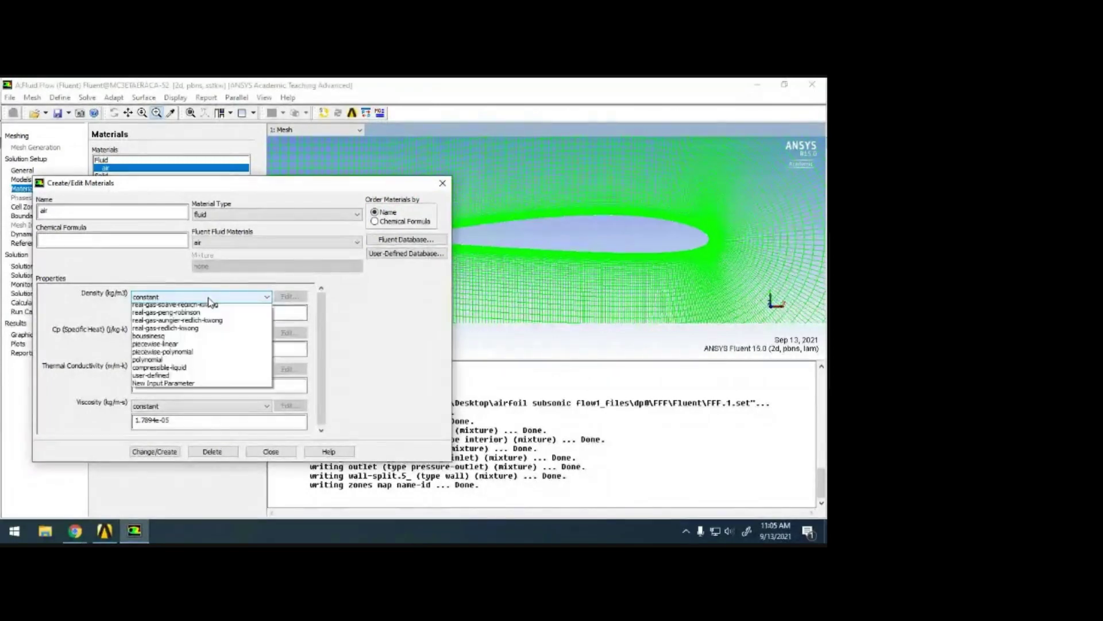
left_click(208, 317)
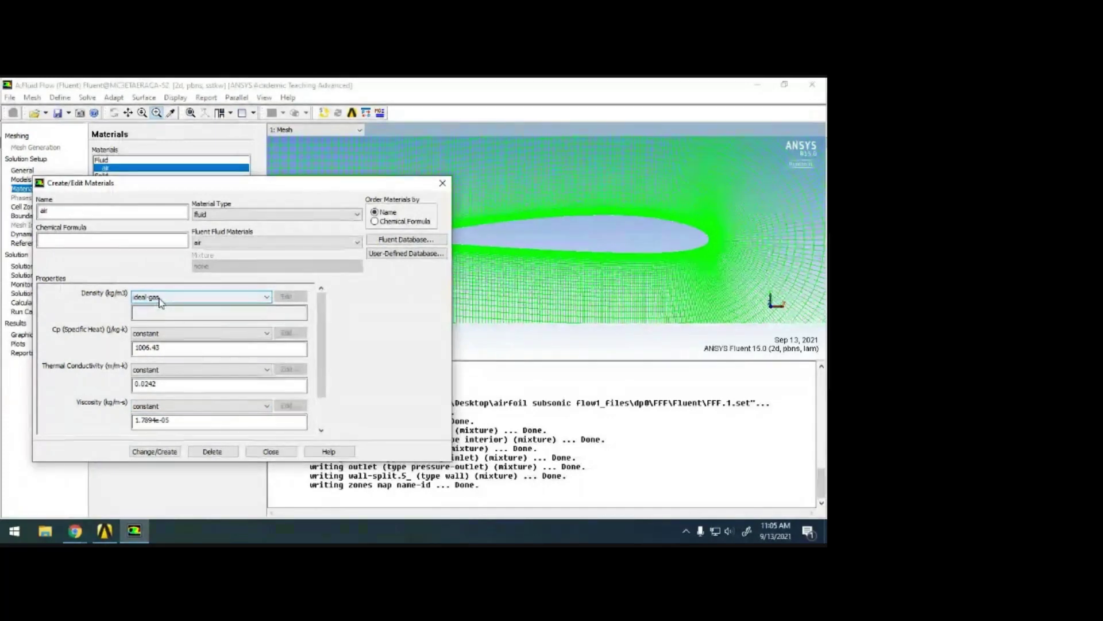
Step: Set the viscosity of air to the Sutherland law, accept its parameters, and apply the material changes
left_click(160, 406)
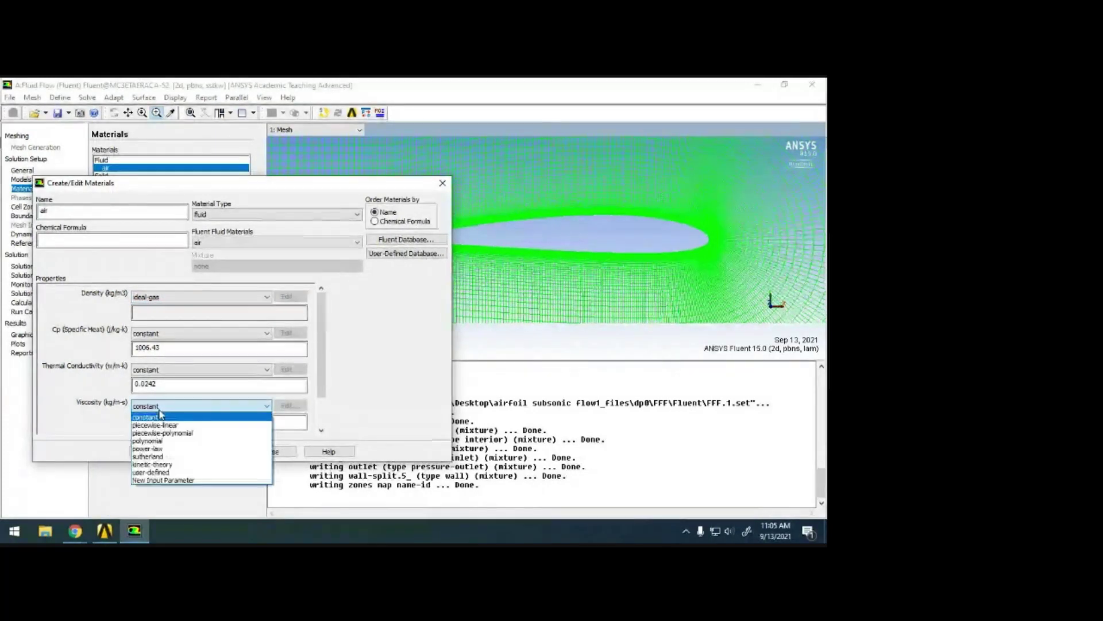
left_click(176, 457)
left_click(168, 476)
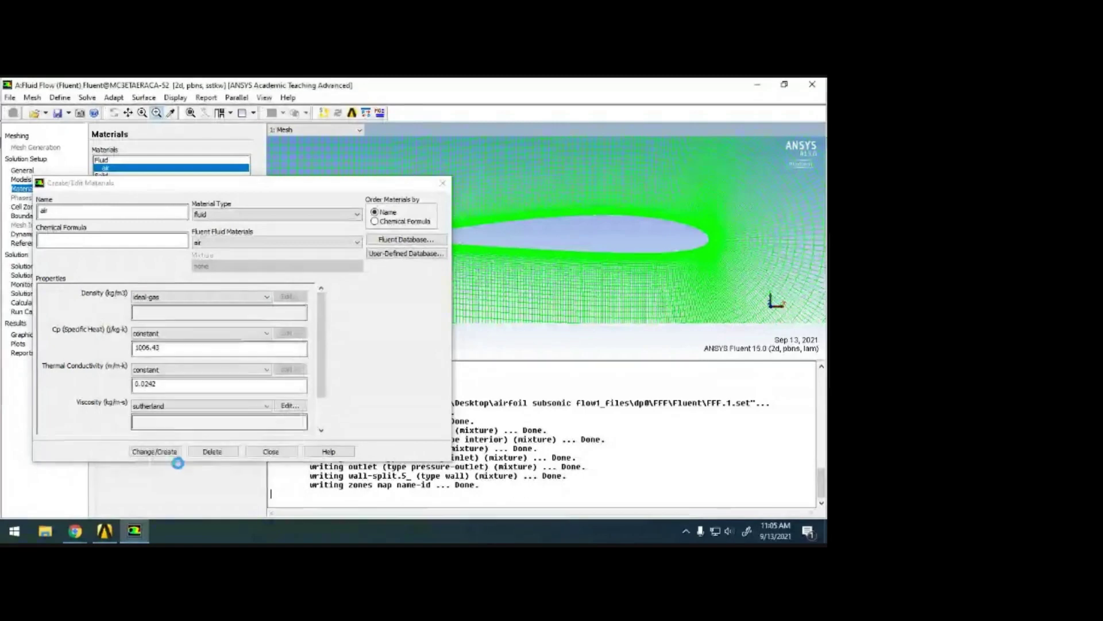
left_click(154, 452)
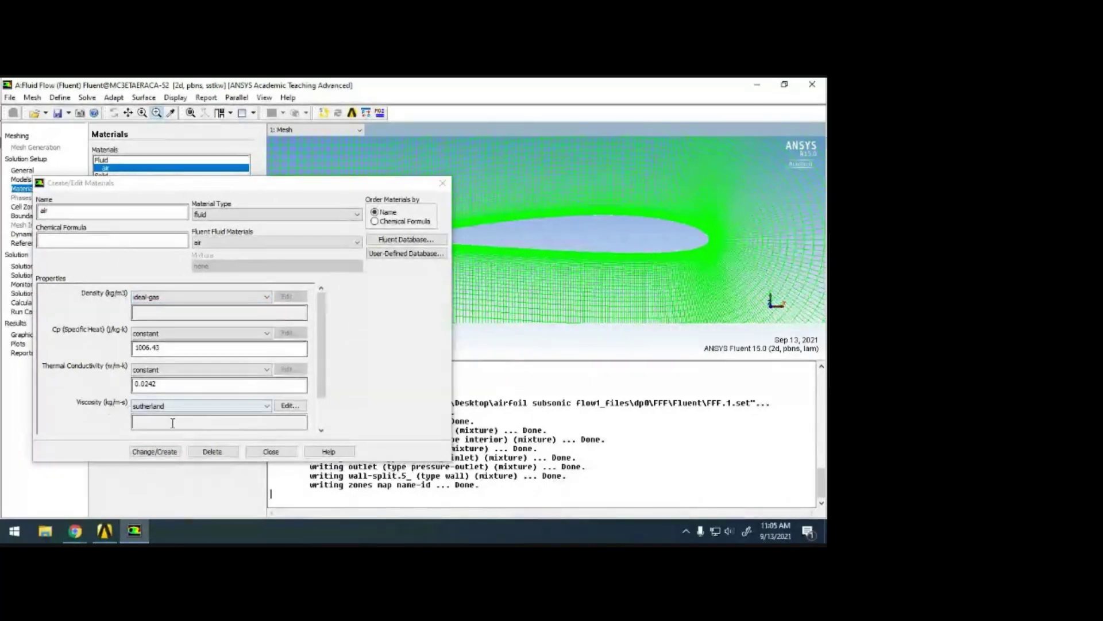
left_click(150, 451)
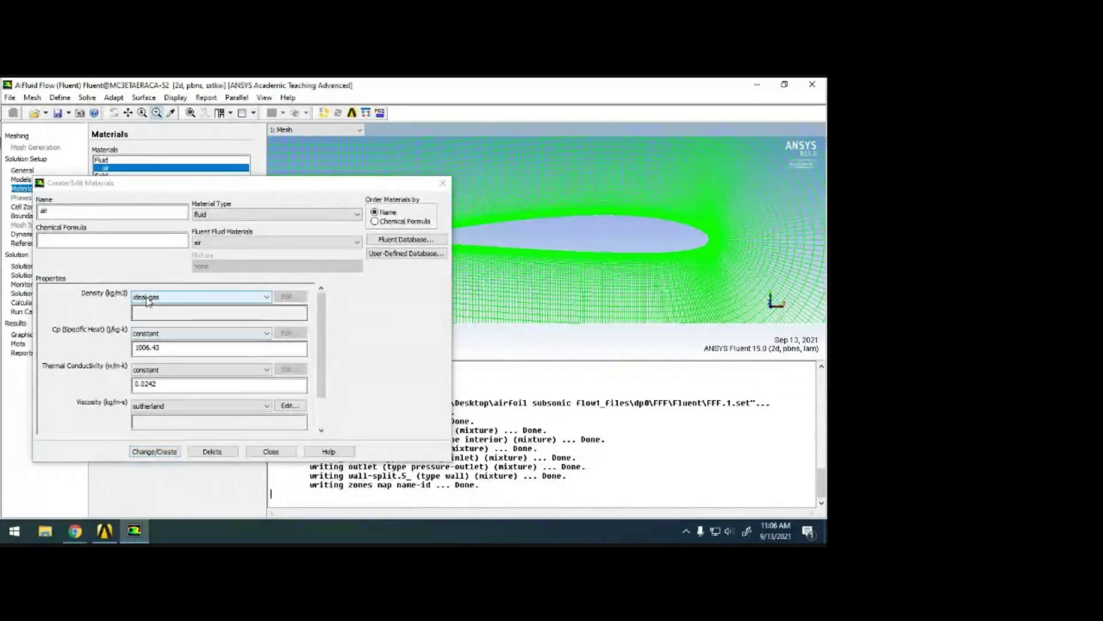
left_click(154, 452)
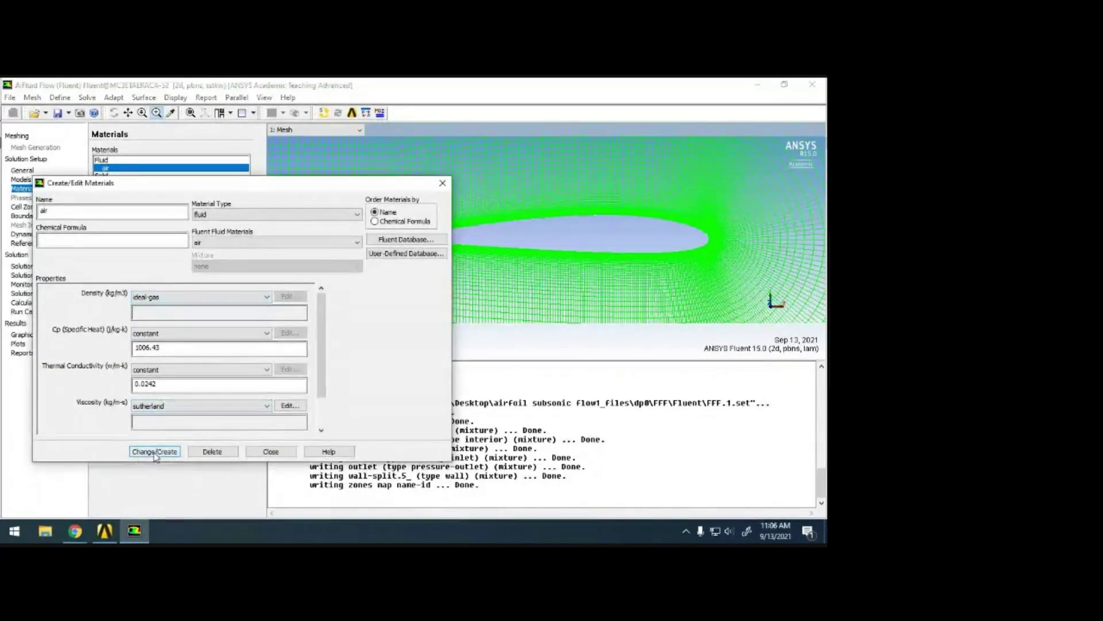
left_click(267, 452)
Step: Edit the inlet boundary condition to specify velocity by Magnitude and Direction, with a velocity magnitude of 20 m/s
left_click(44, 217)
left_click(118, 168)
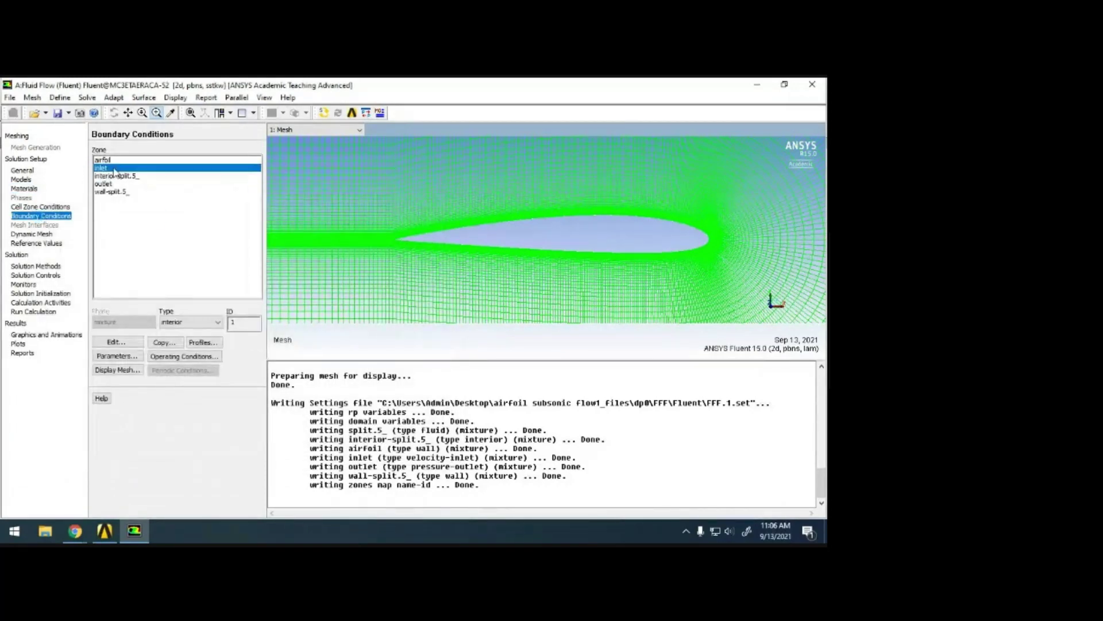
left_click(118, 343)
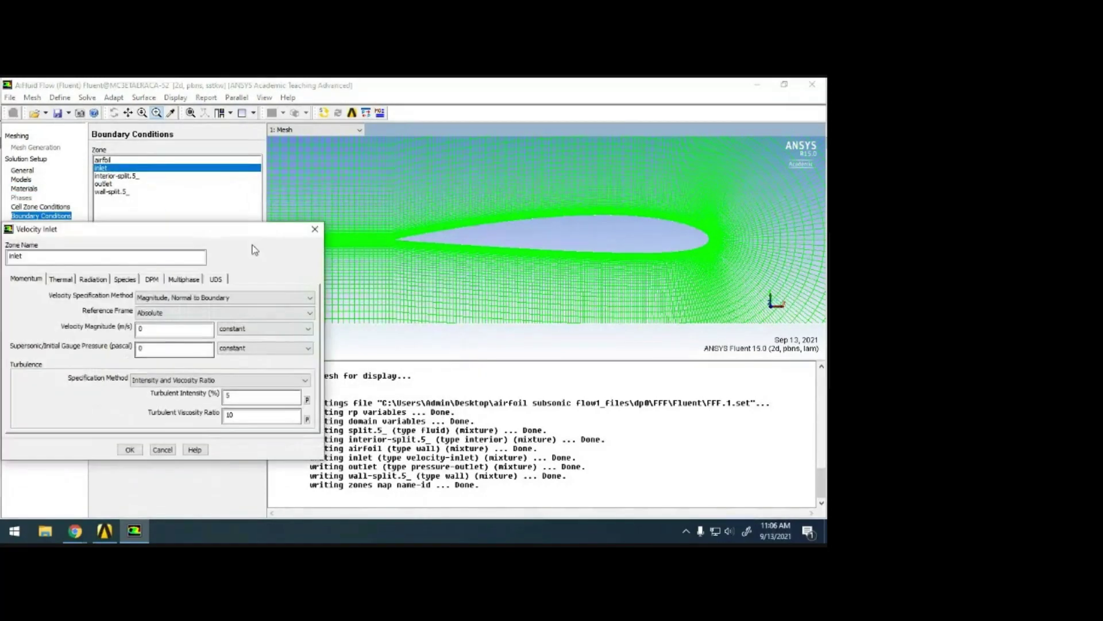
scroll(674, 256, "down", 5)
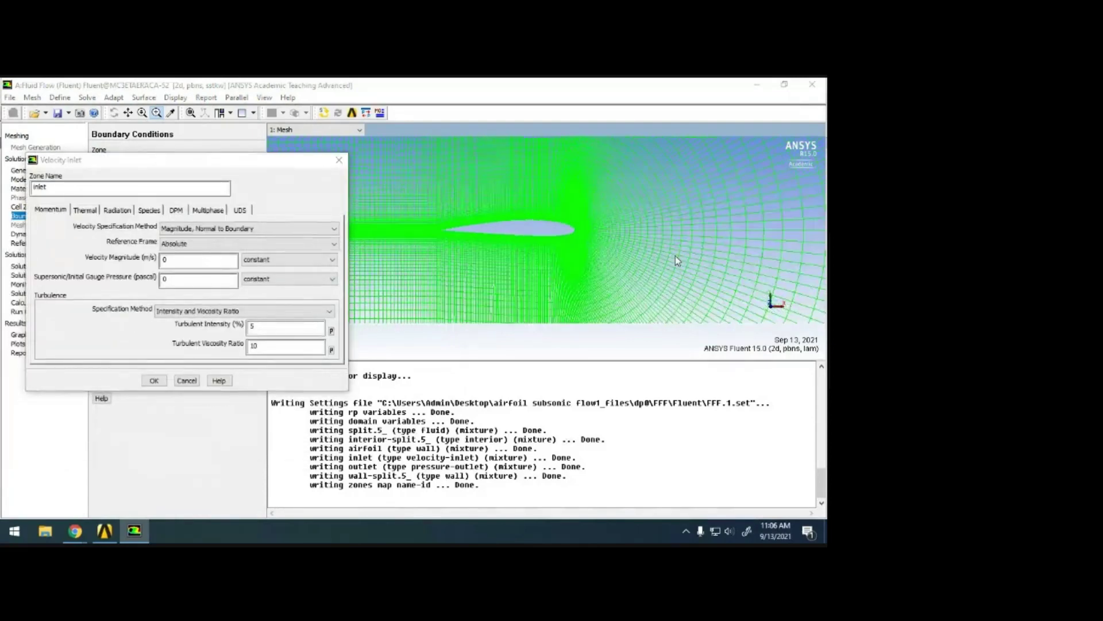
scroll(583, 254, "down", 5)
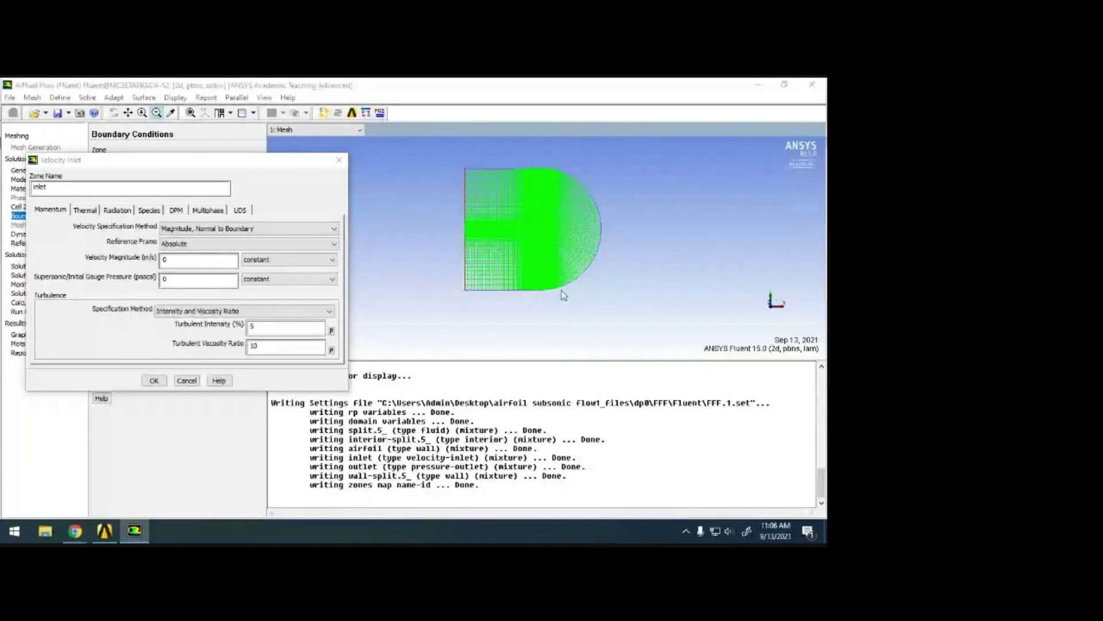
left_click(191, 229)
left_click(191, 233)
left_click(253, 229)
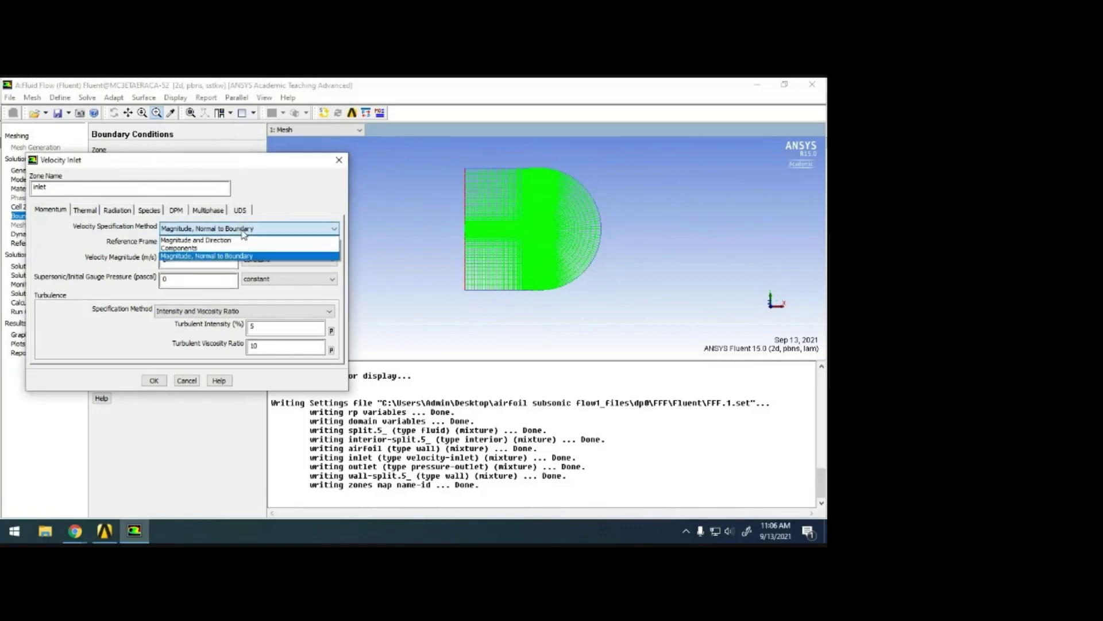
left_click(203, 240)
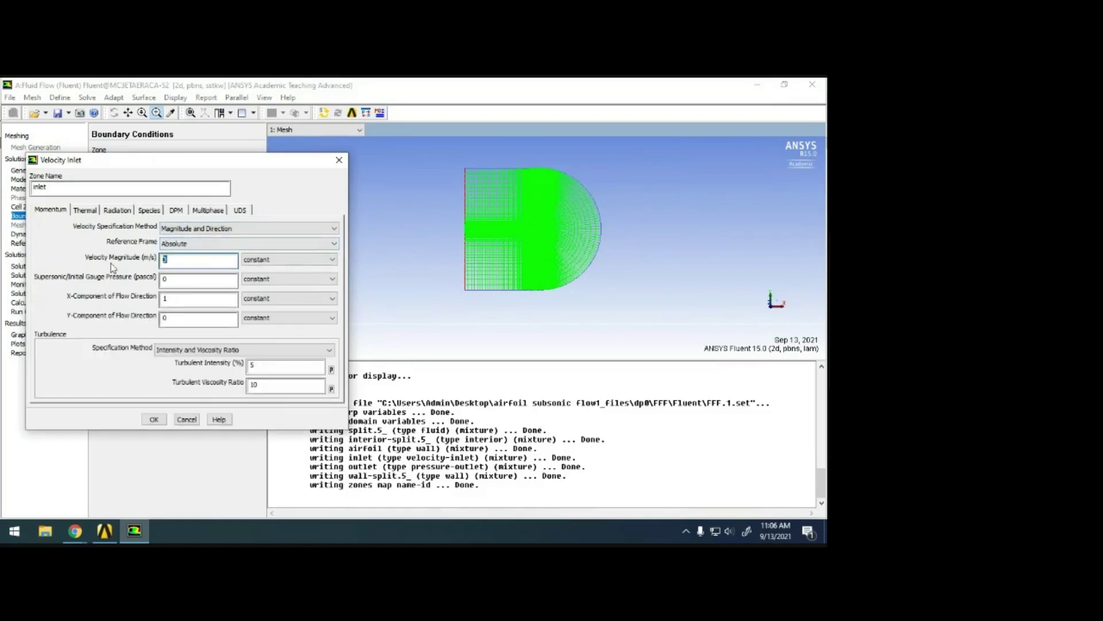
key("Tab")
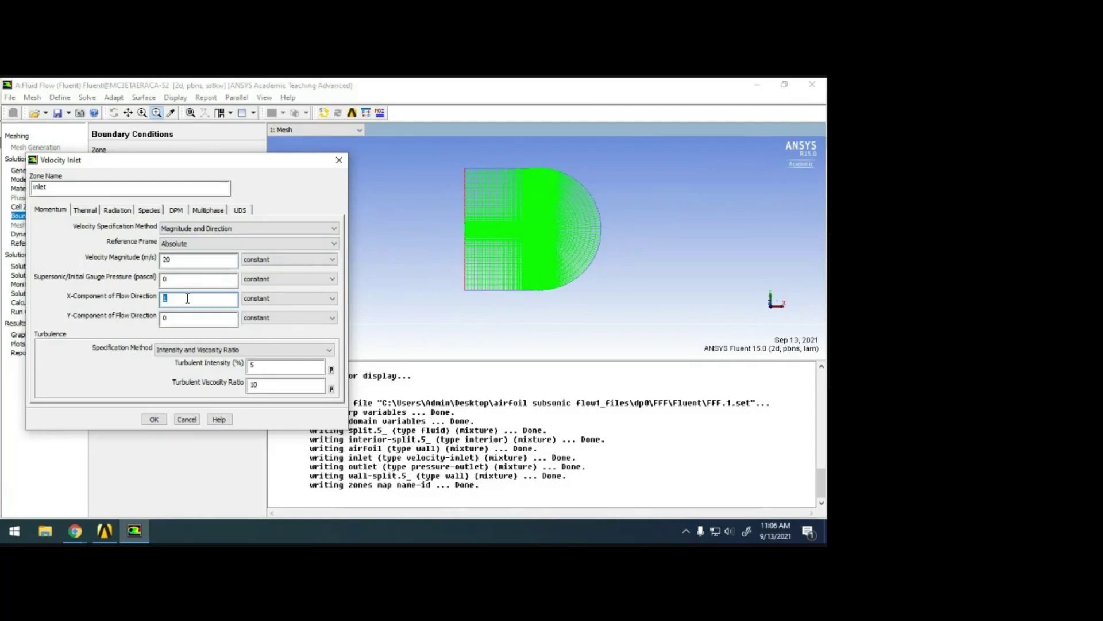
key("Tab")
Step: Try the Components velocity specification method for the inlet, and return to Magnitude and Direction
left_click(200, 229)
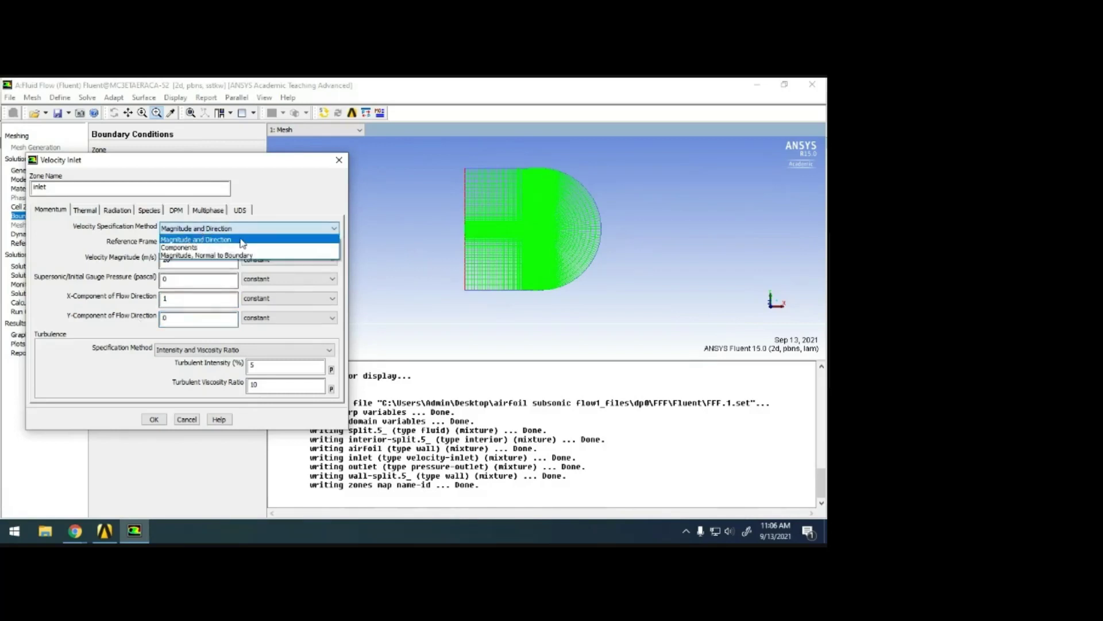
left_click(183, 248)
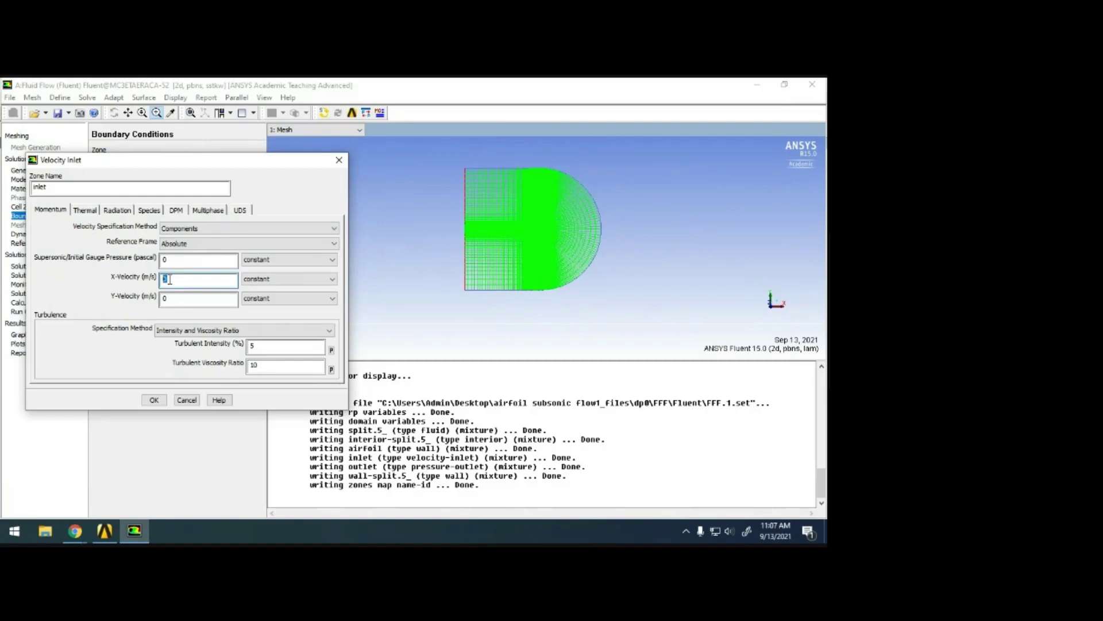
double_click(166, 299)
type("8")
left_click(204, 229)
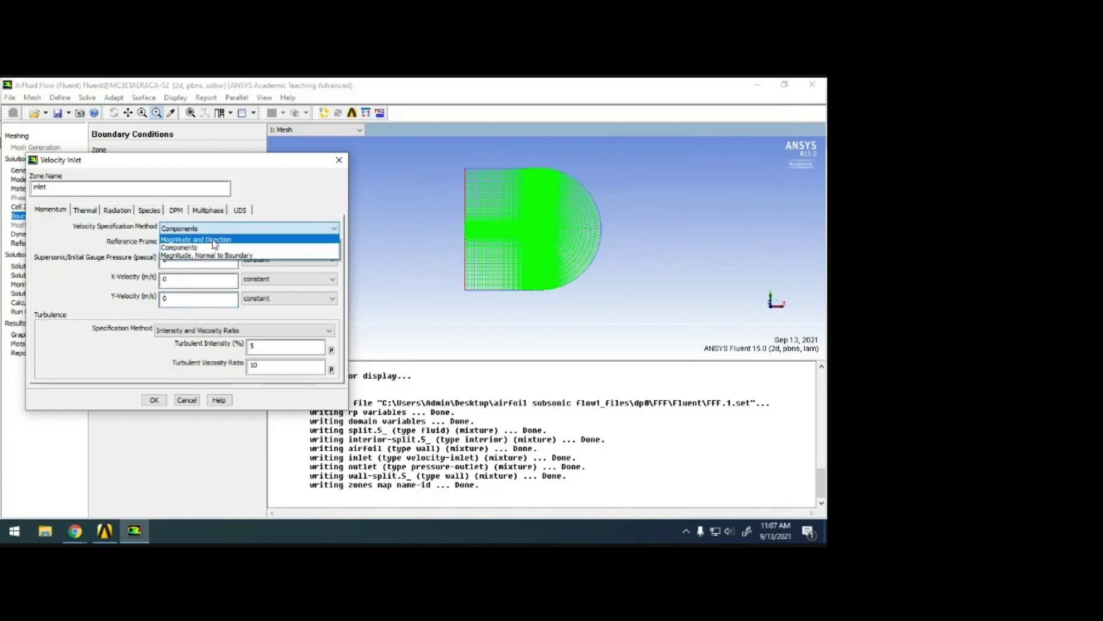
left_click(213, 240)
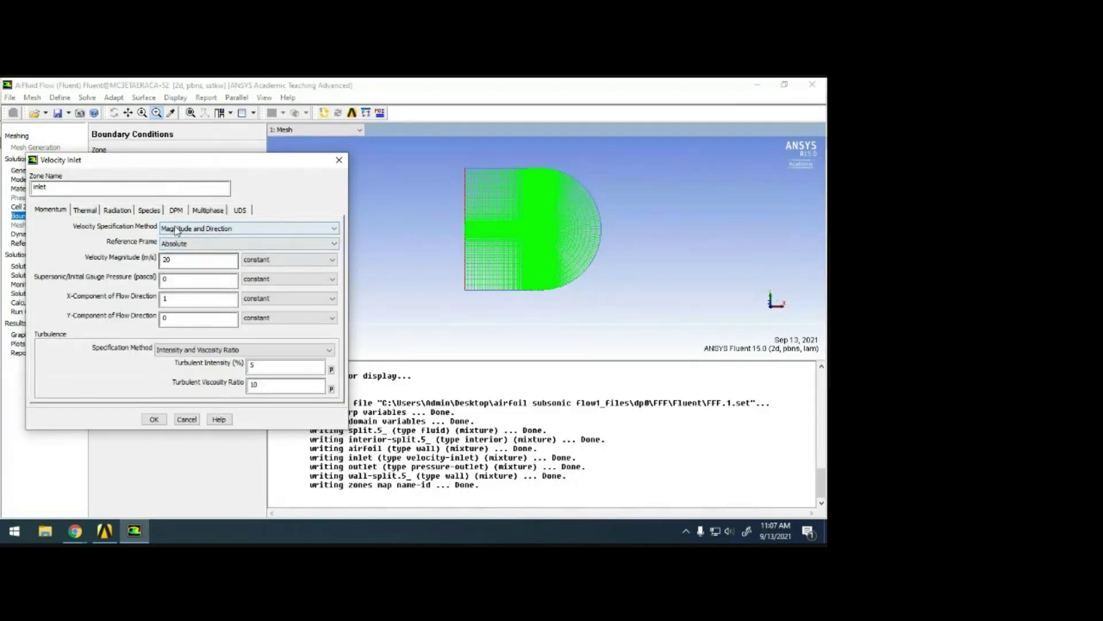
Step: Set the inlet's X-component of flow direction to -1, keeping the Y-component at 0
double_click(184, 257)
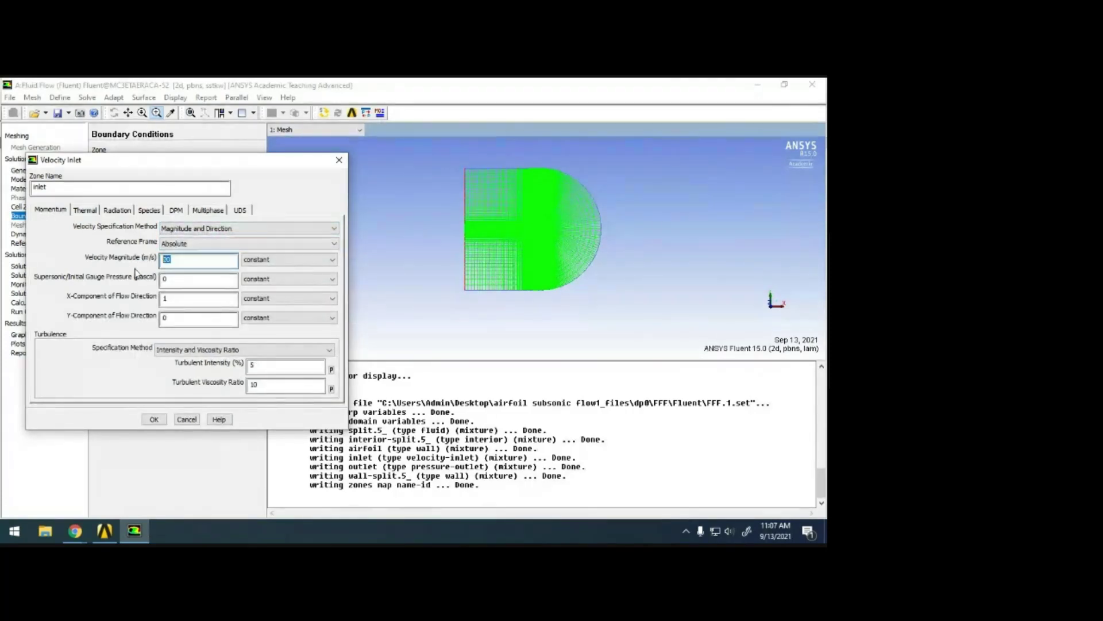
left_click(177, 319)
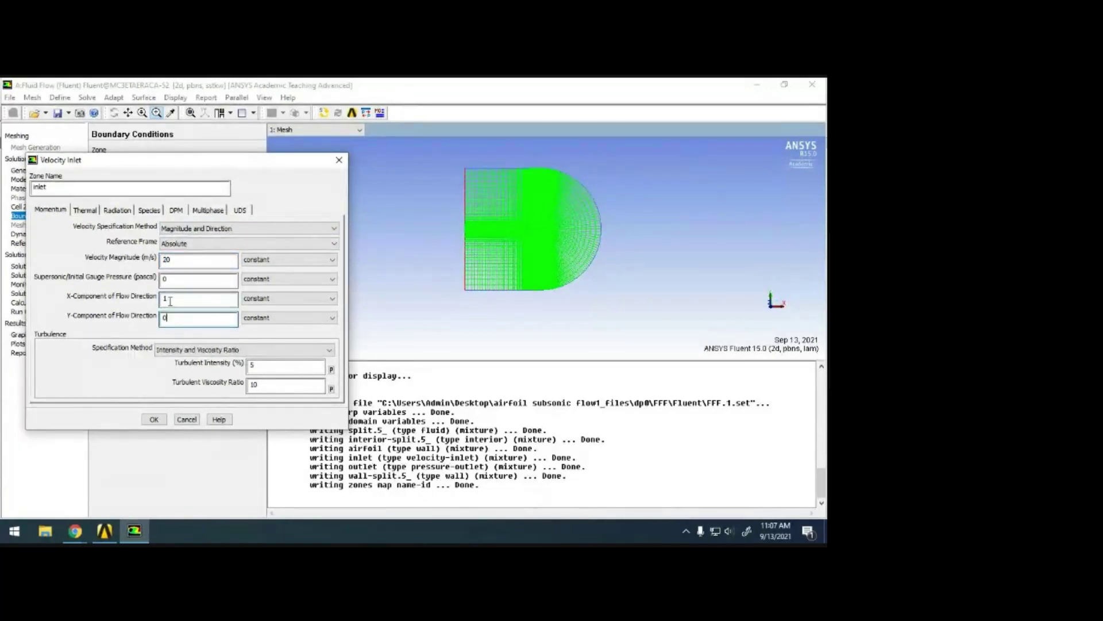
double_click(213, 297)
key("Tab")
left_click(32, 98)
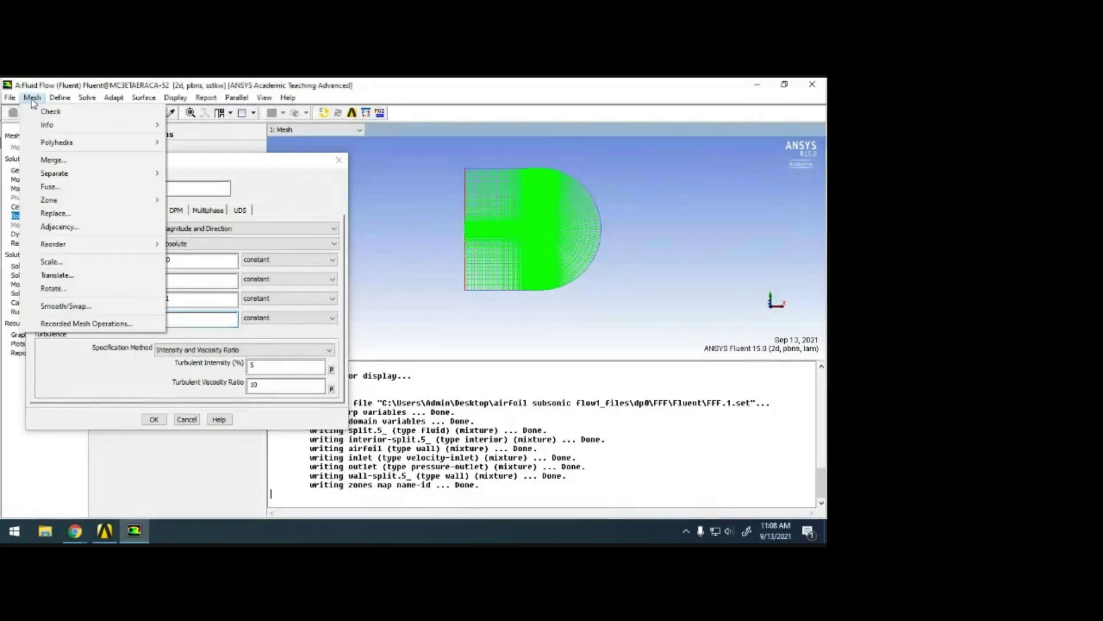
left_click(65, 288)
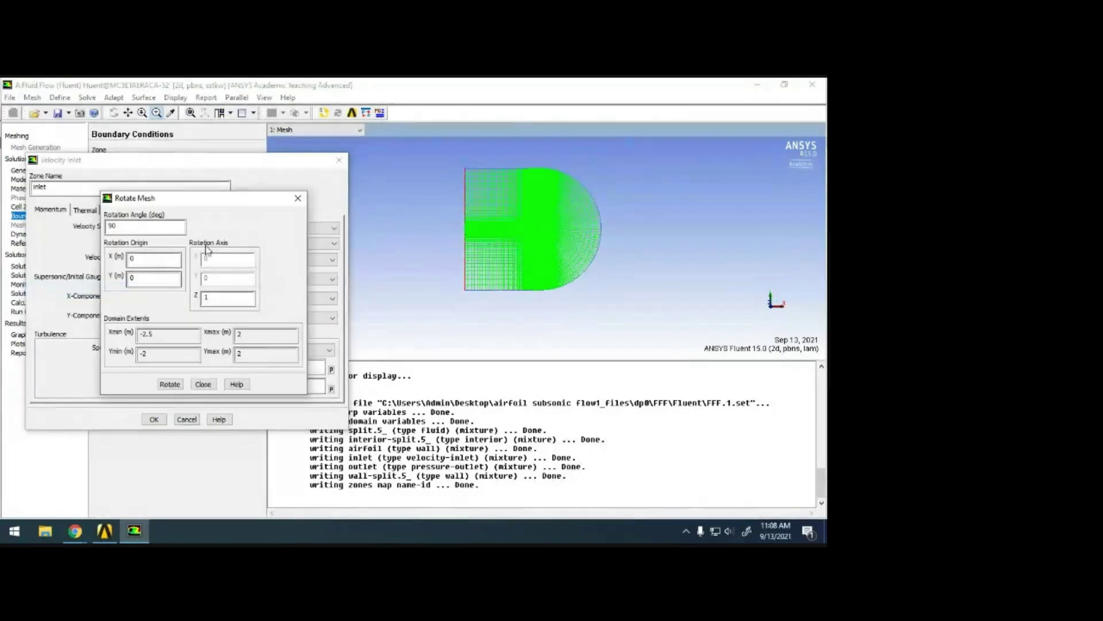
left_click(109, 225)
type("9")
left_click_drag(509, 217, 552, 236)
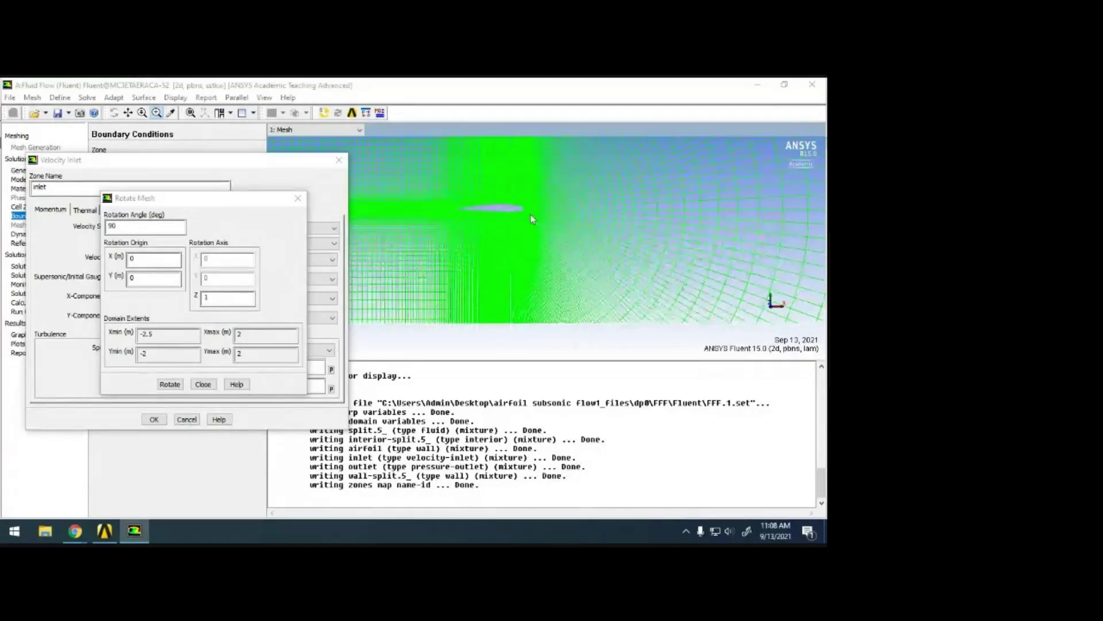
left_click(121, 226)
double_click(121, 226)
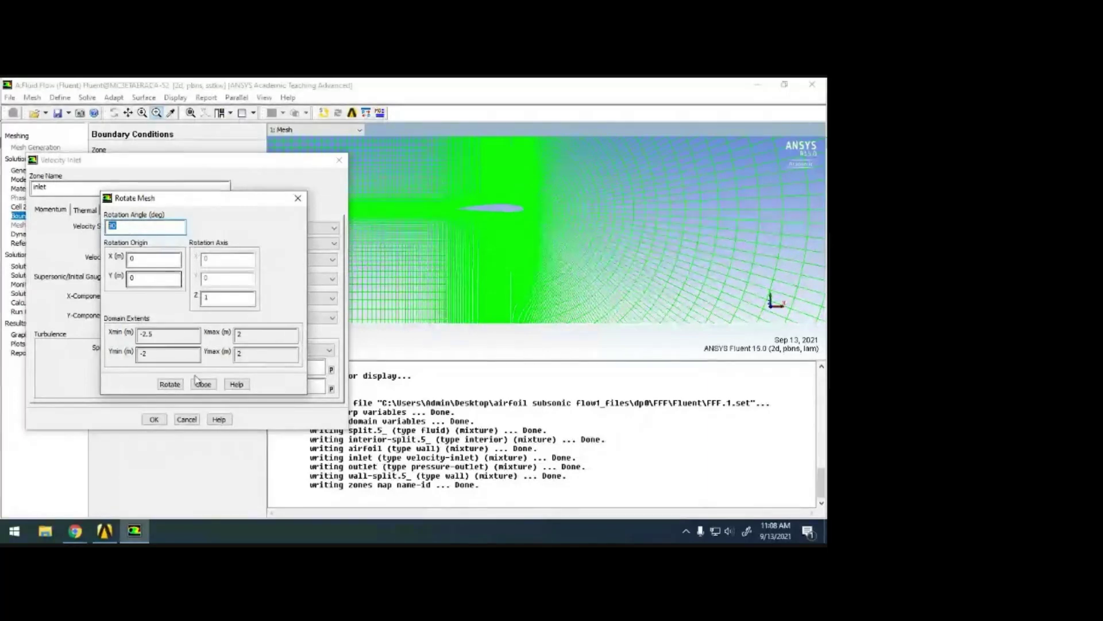
left_click(597, 236)
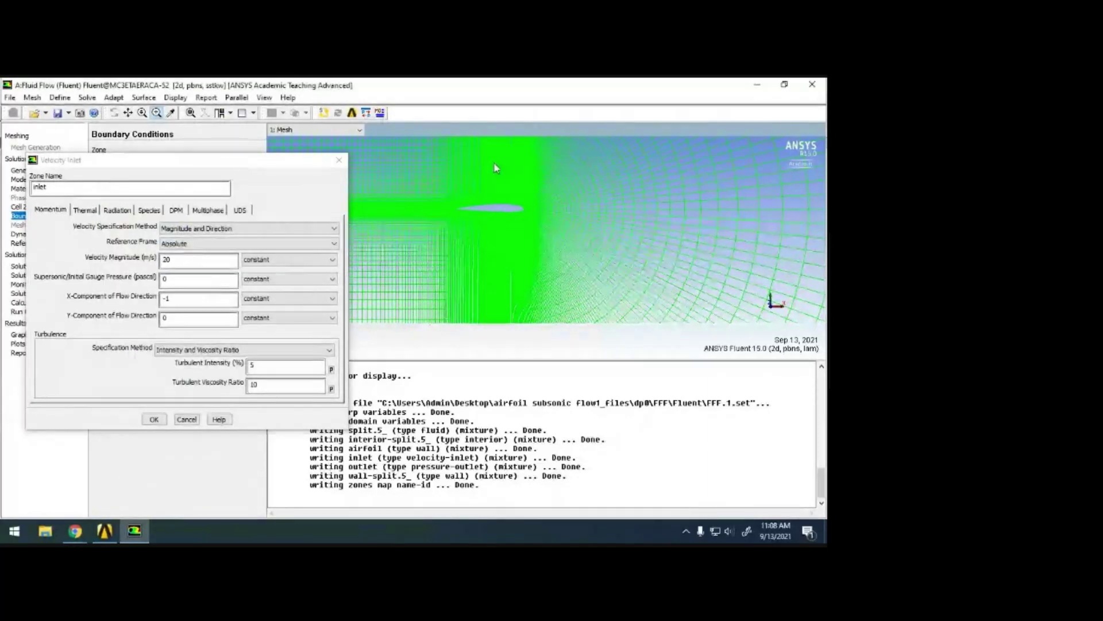
Step: Check the inlet's X and Y flow direction components and apply the velocity inlet settings
double_click(198, 298)
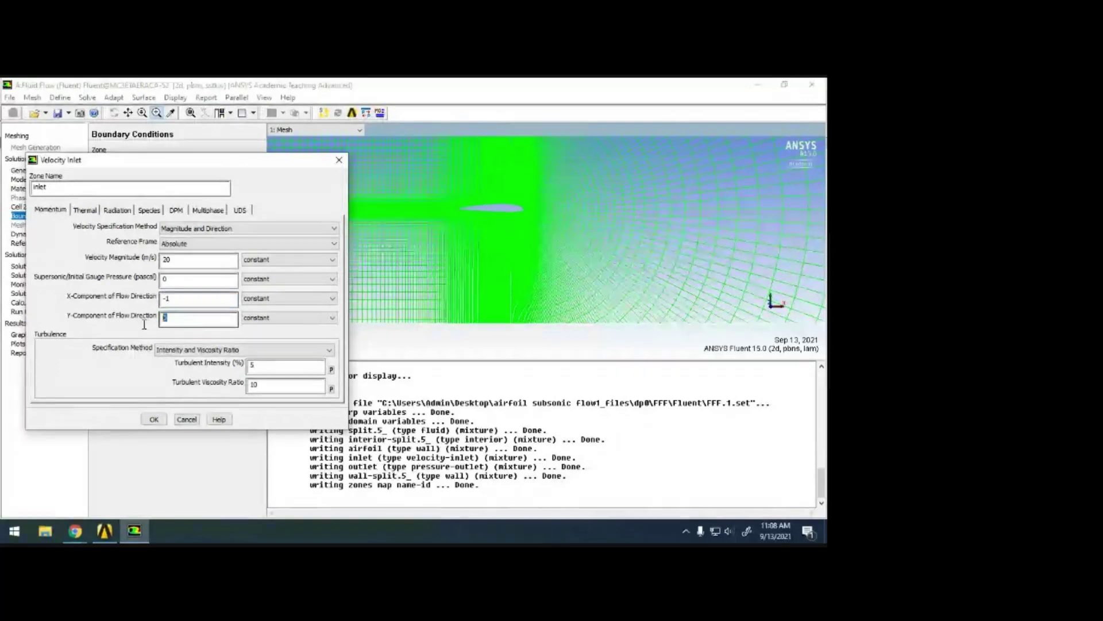
key("Tab")
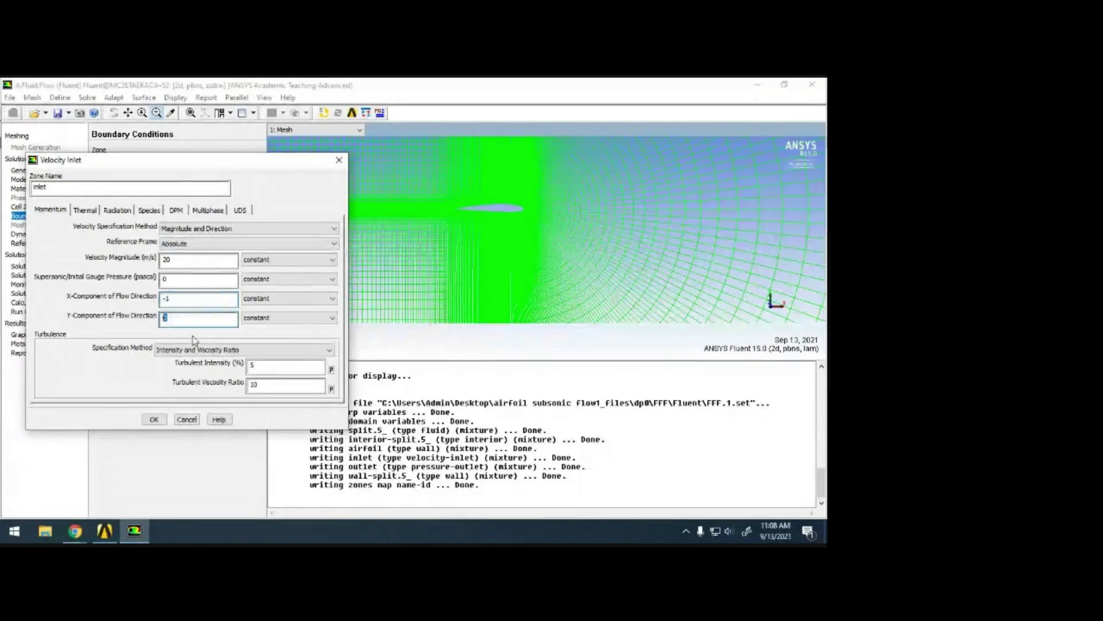
left_click(154, 418)
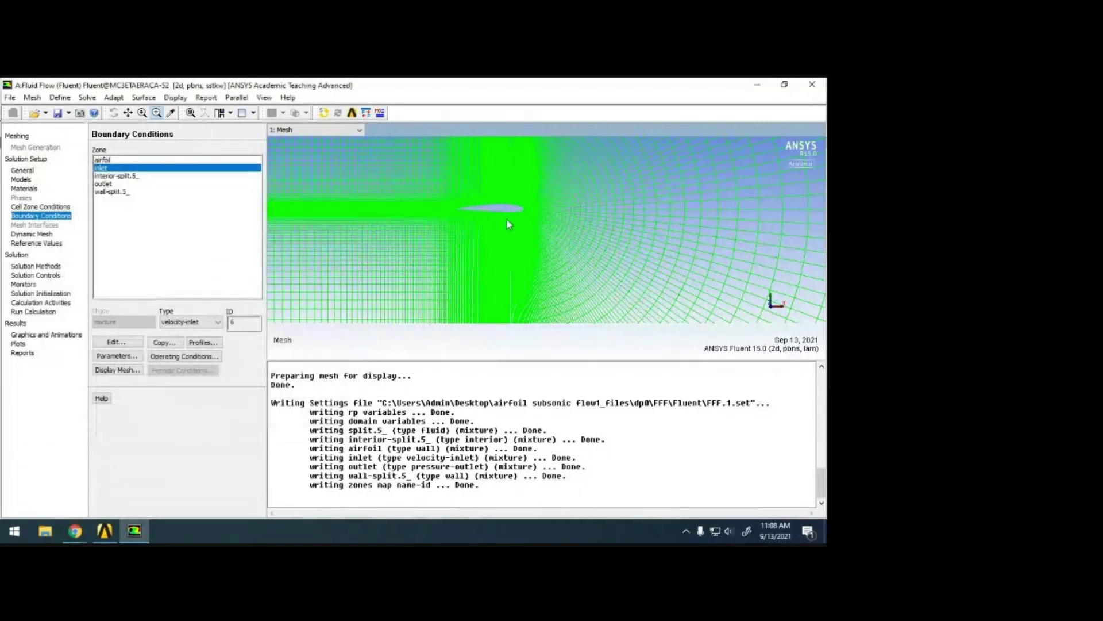
Step: Compute the reference values from the inlet
left_click(58, 242)
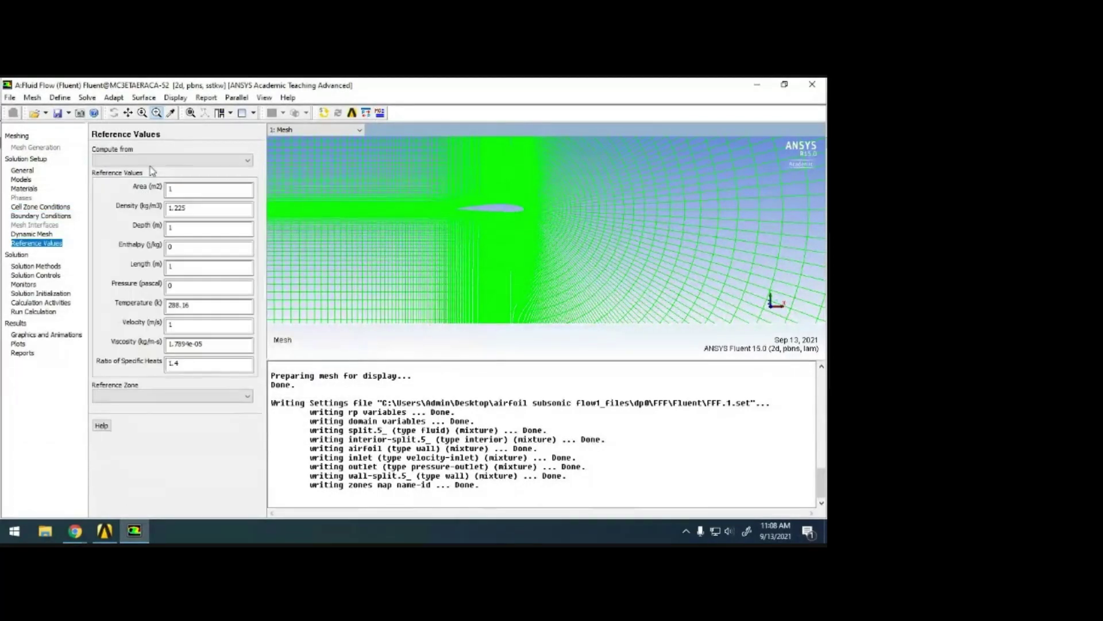
left_click(157, 162)
left_click(130, 197)
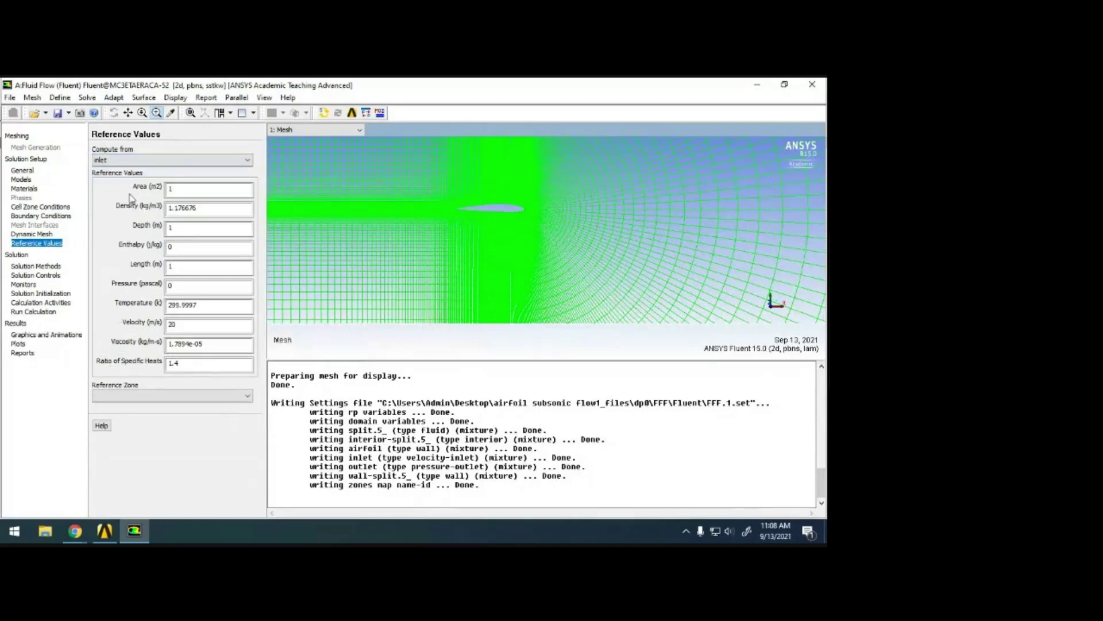
Step: Examine the reference area and length values against the airfoil in the mesh
scroll(488, 215, "down", 2)
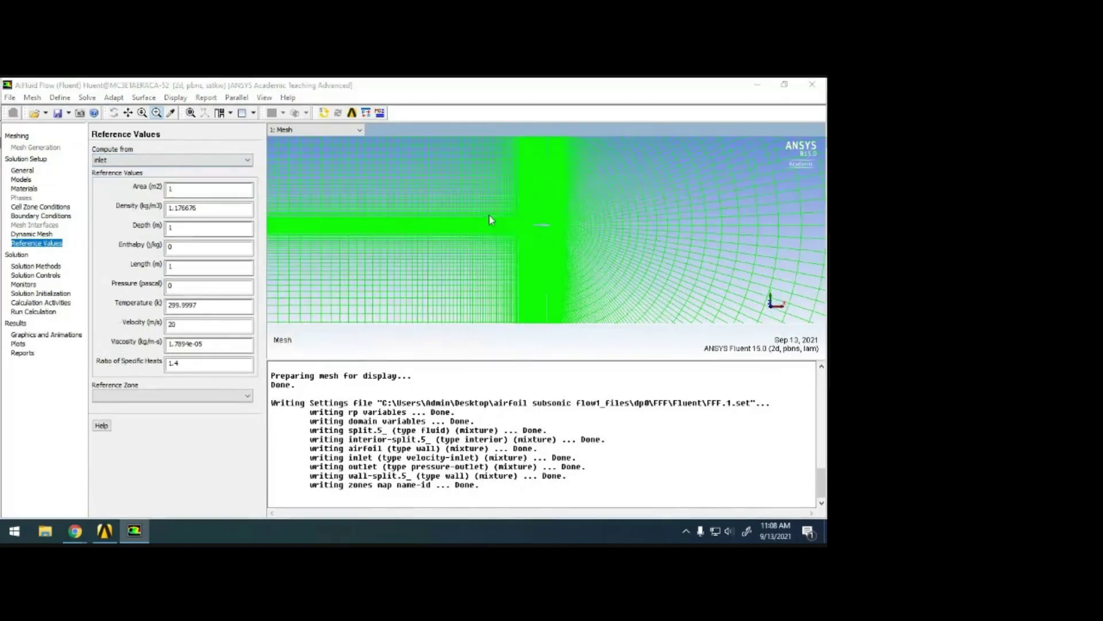
scroll(588, 256, "down", 4)
double_click(168, 188)
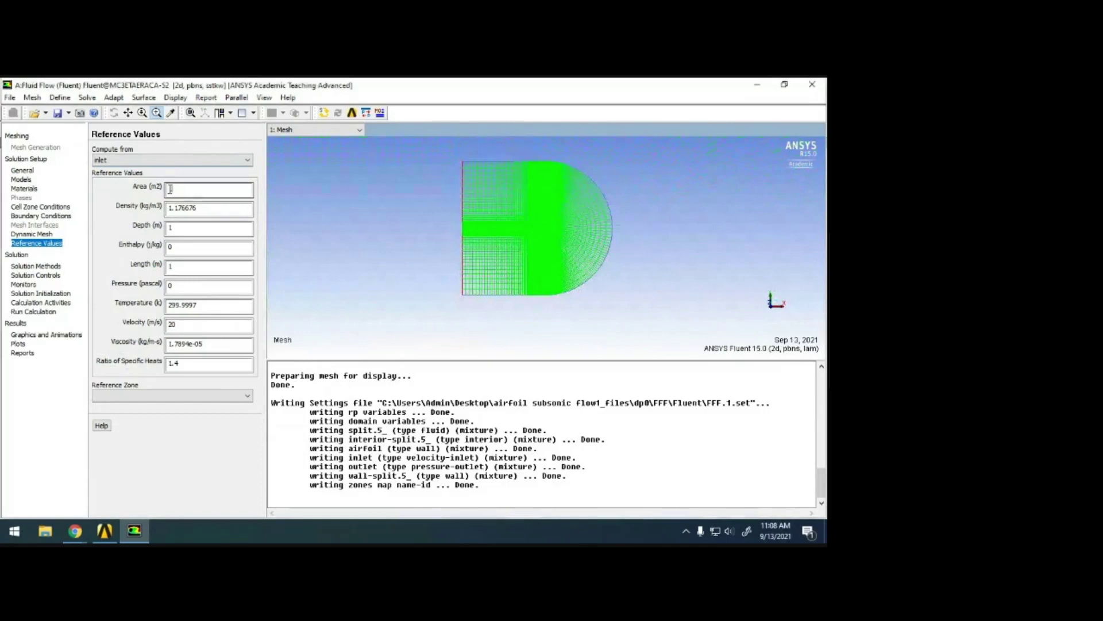
double_click(180, 266)
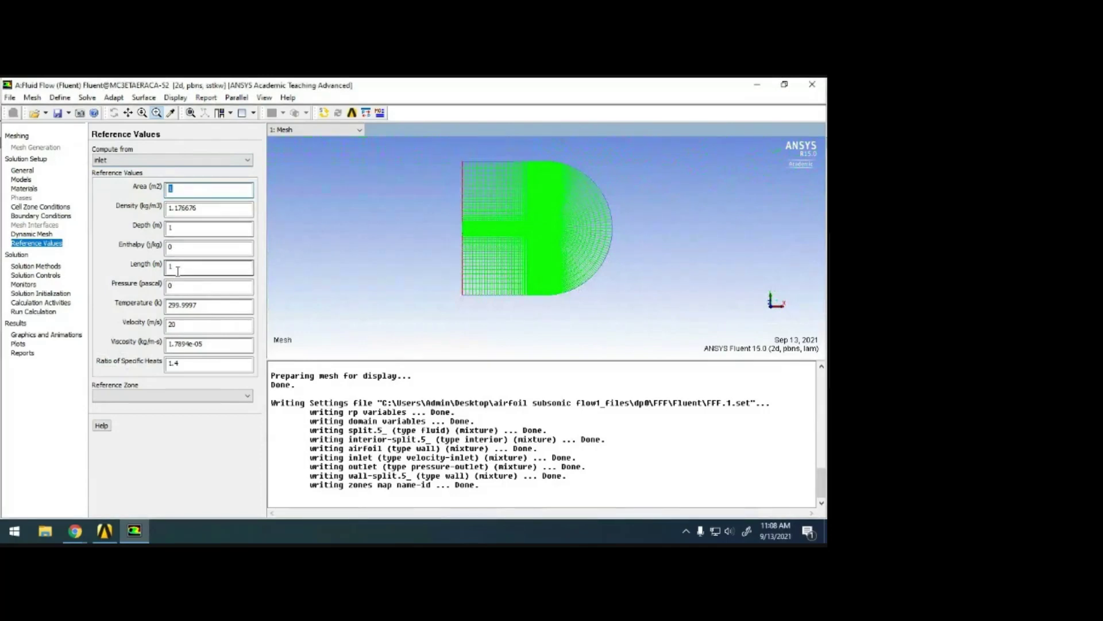
left_click(550, 230)
scroll(552, 231, "up", 5)
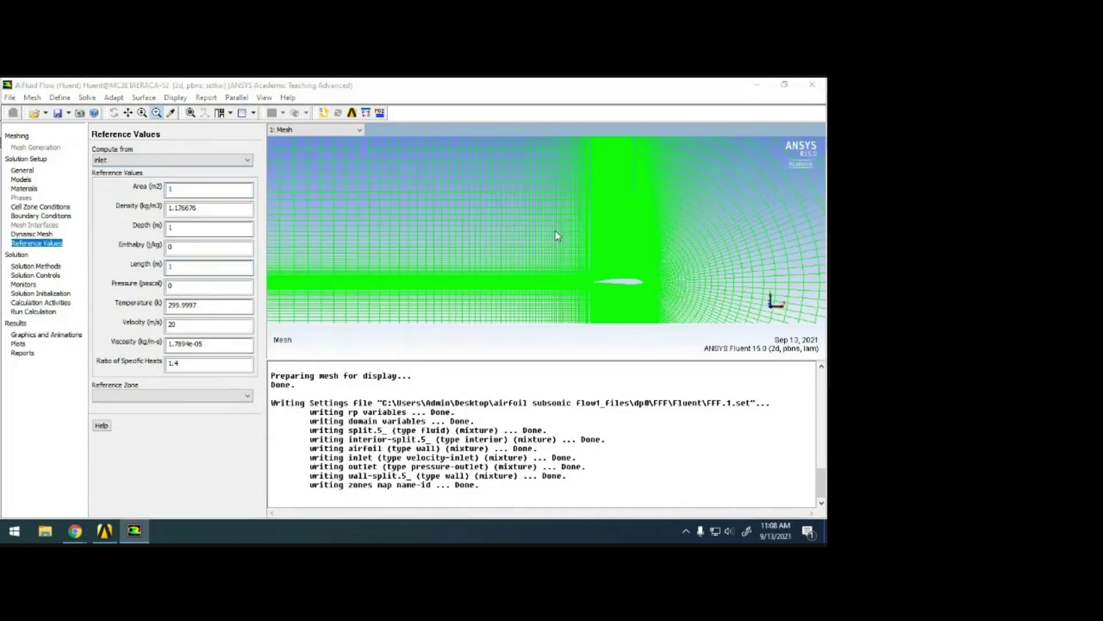
Step: Set the reference length to 0.1 m and the reference area to 0.1 m2
scroll(648, 291, "up", 5)
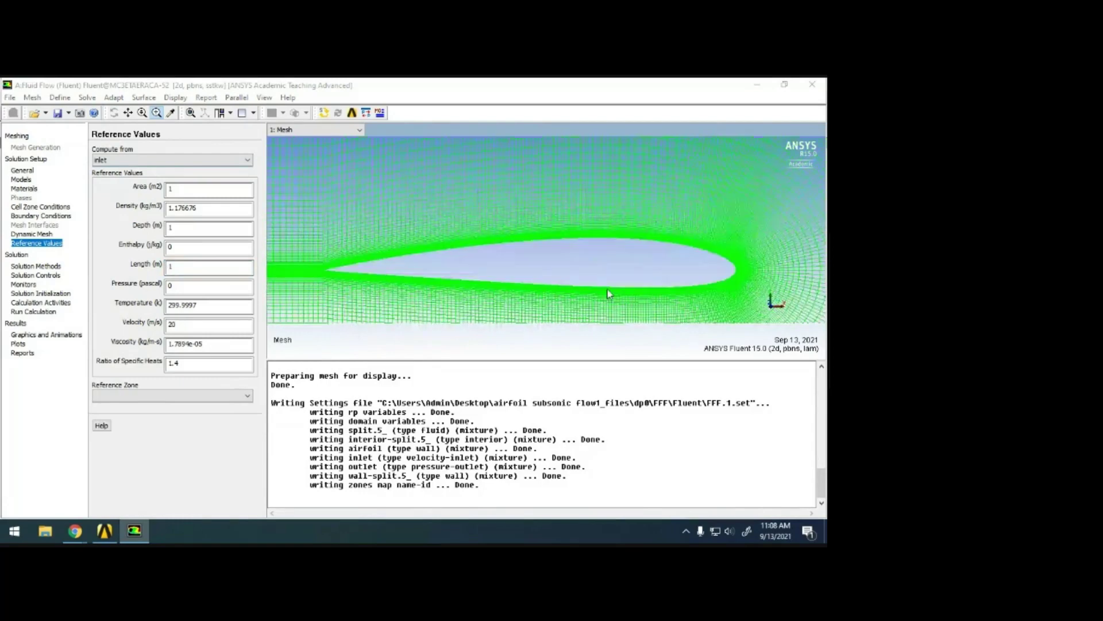
double_click(190, 265)
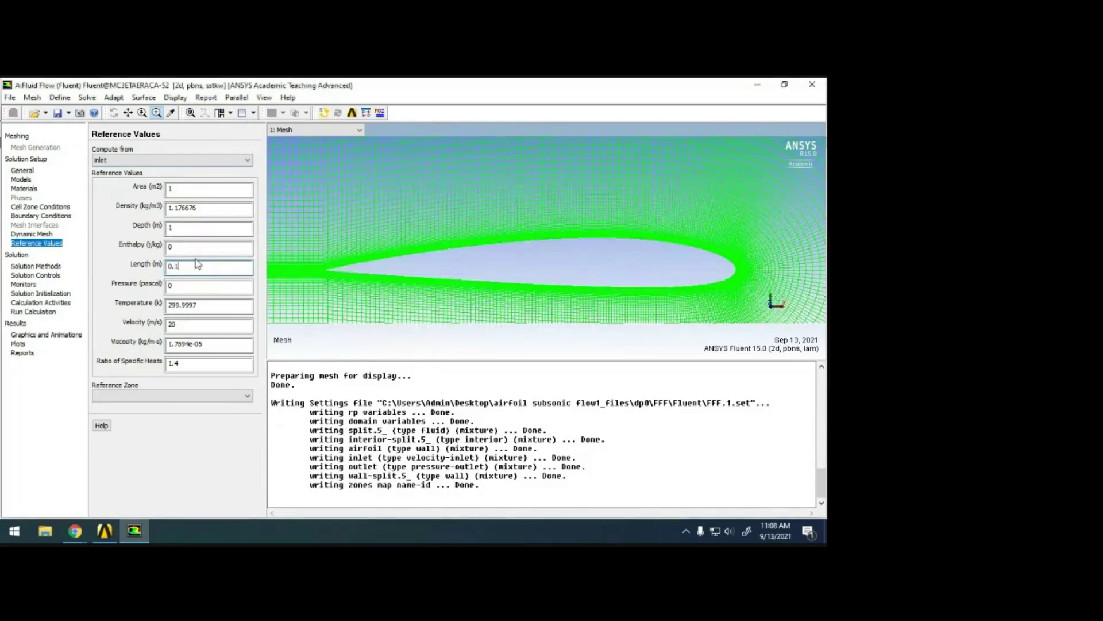
double_click(186, 189)
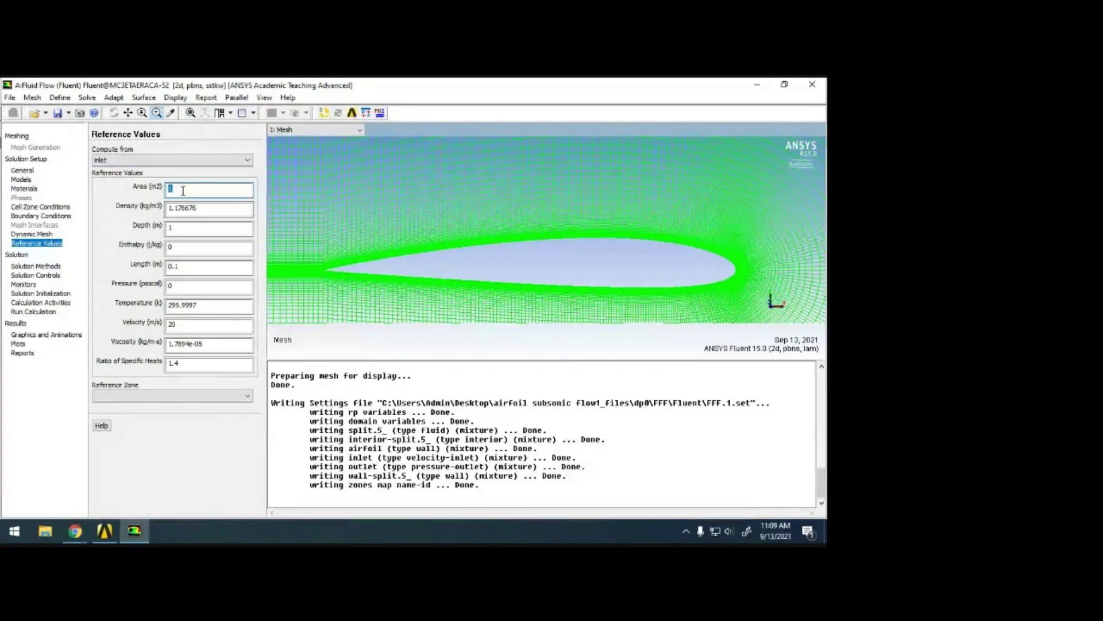
type("1")
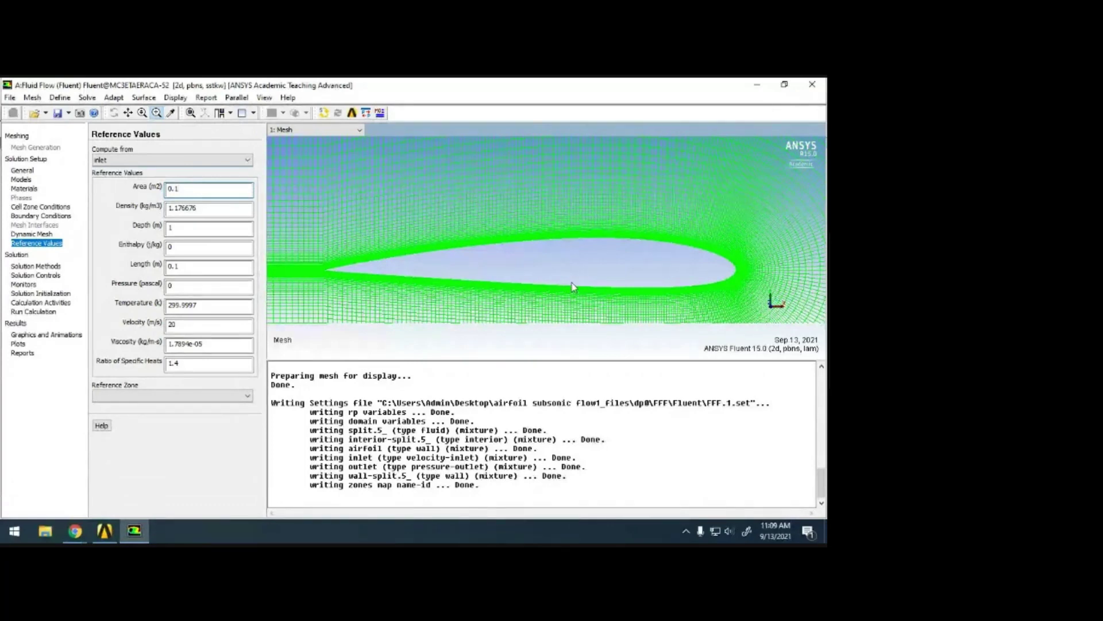
Step: Set the pressure-velocity coupling scheme of the solution methods to Coupled
left_click(46, 267)
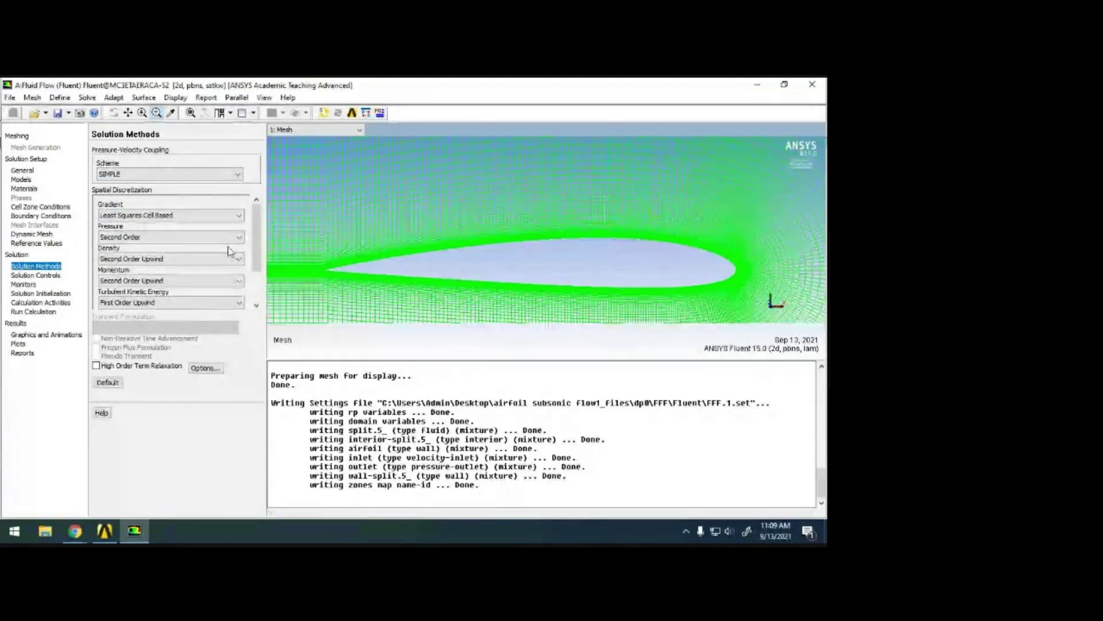
left_click(239, 176)
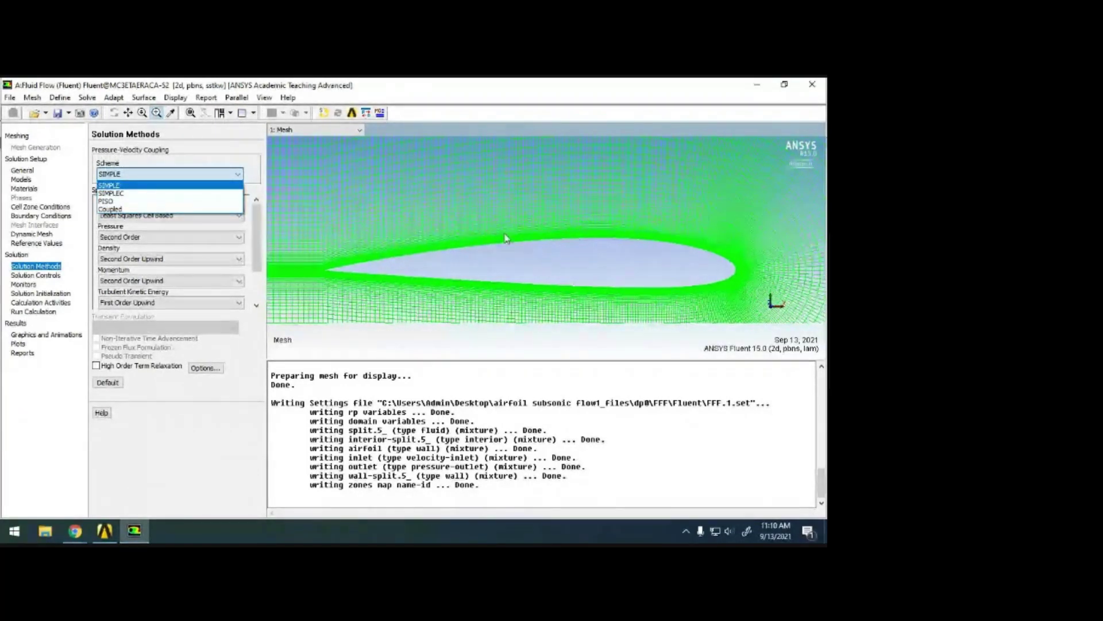
left_click(118, 185)
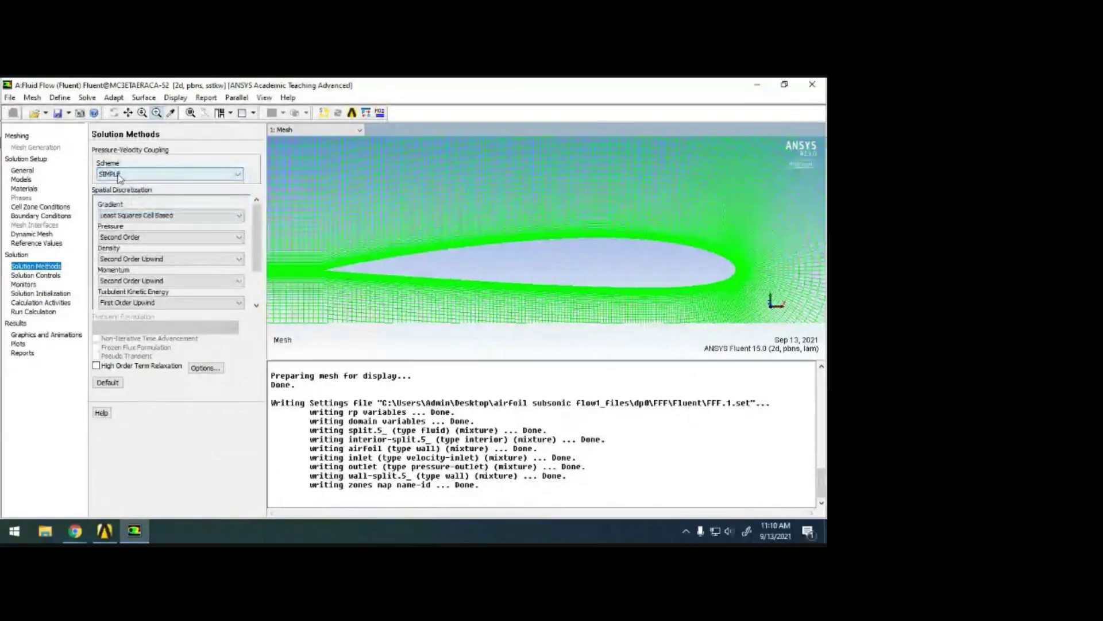
left_click(121, 178)
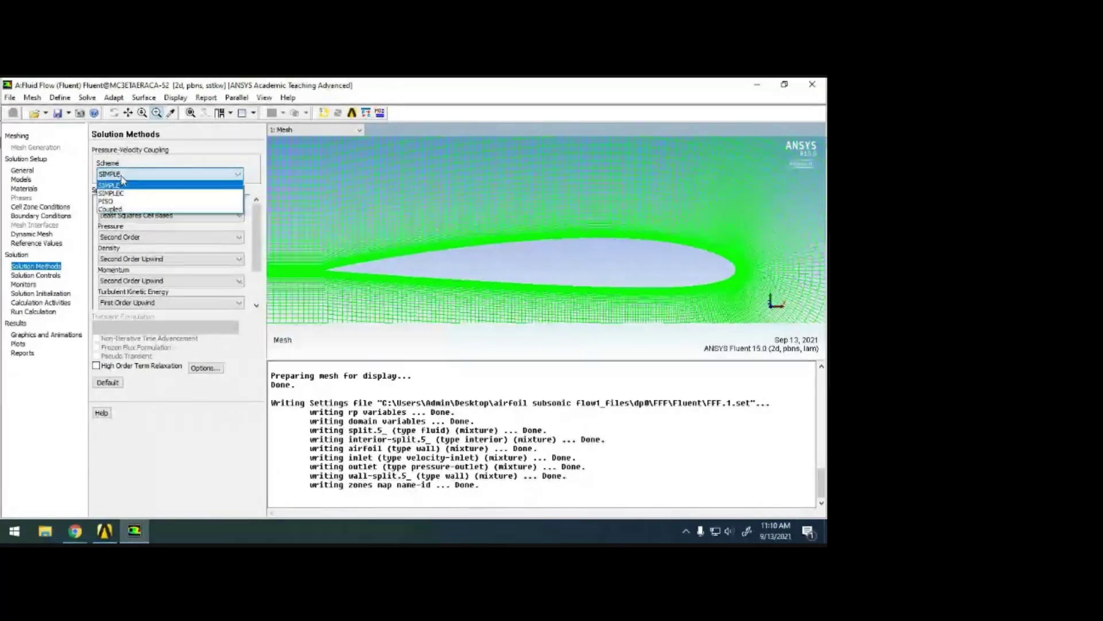
left_click(129, 210)
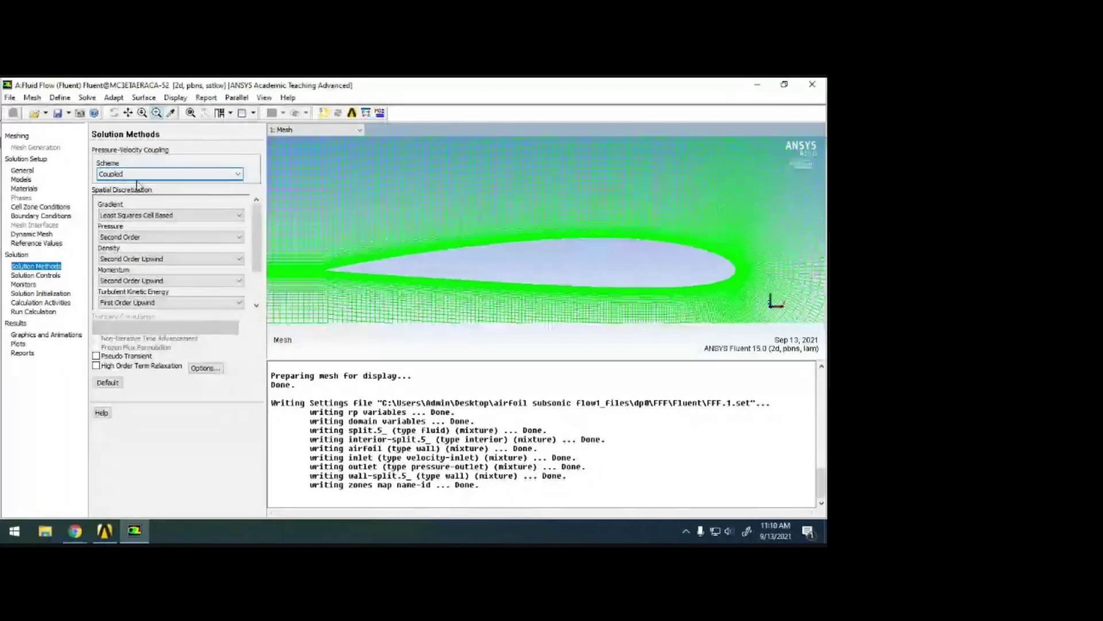
key("Tab")
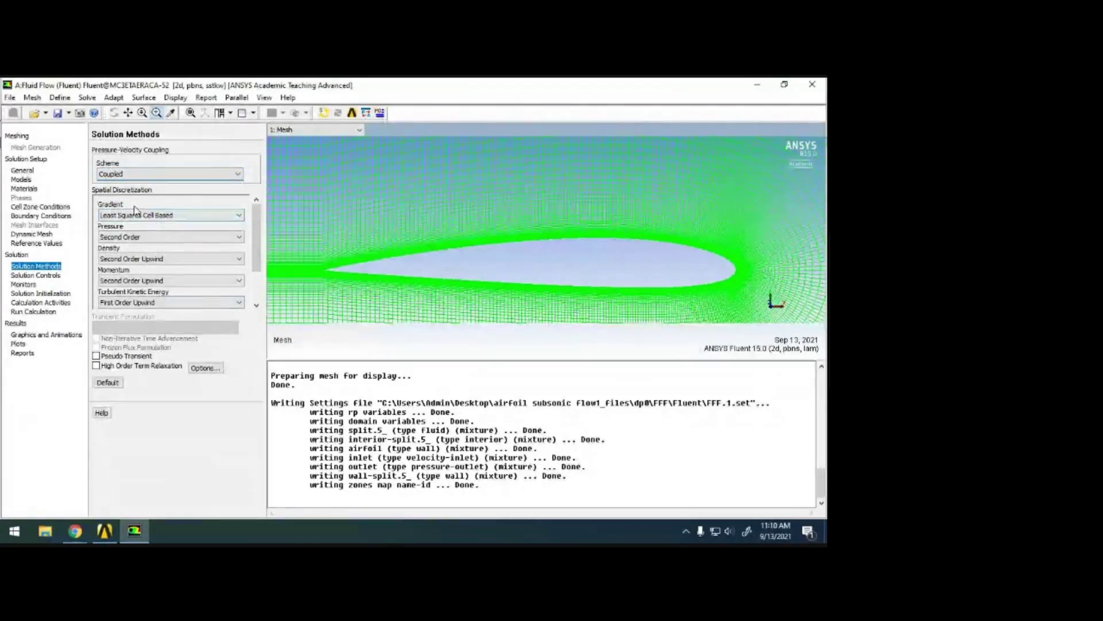
key("Tab")
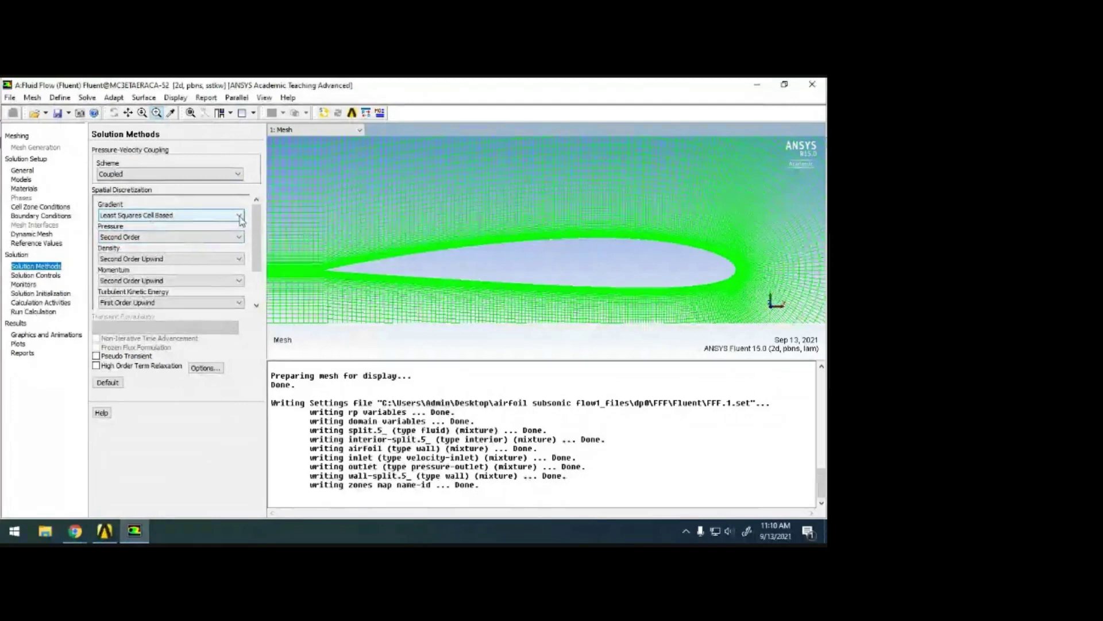
Step: Select Least Squares Cell Based for the gradient discretization and review the remaining spatial discretization schemes
left_click(109, 216)
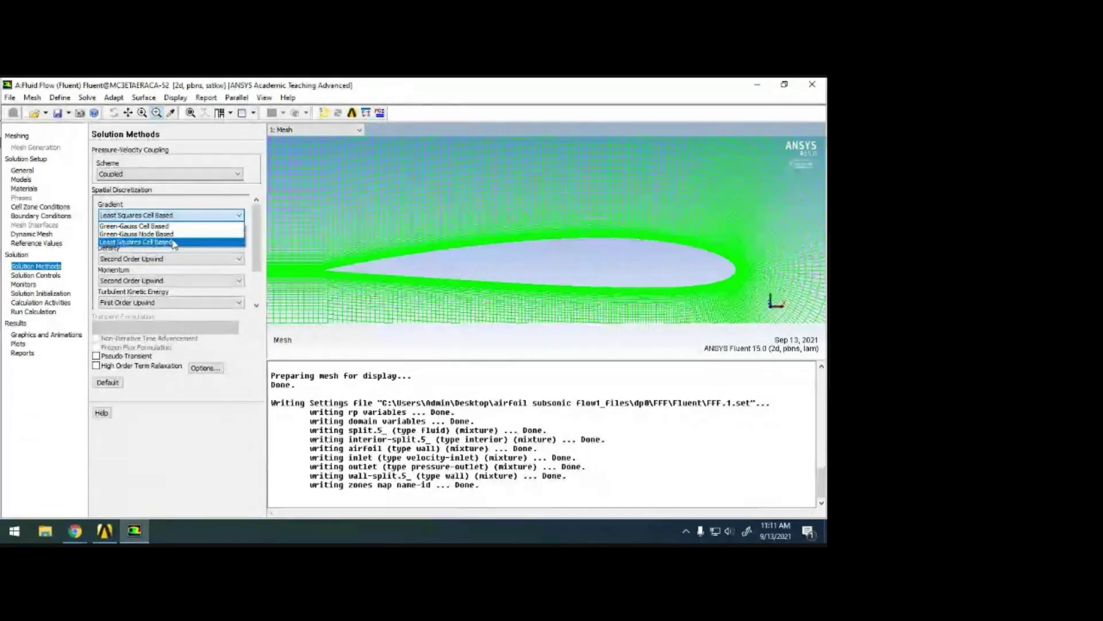
left_click(173, 243)
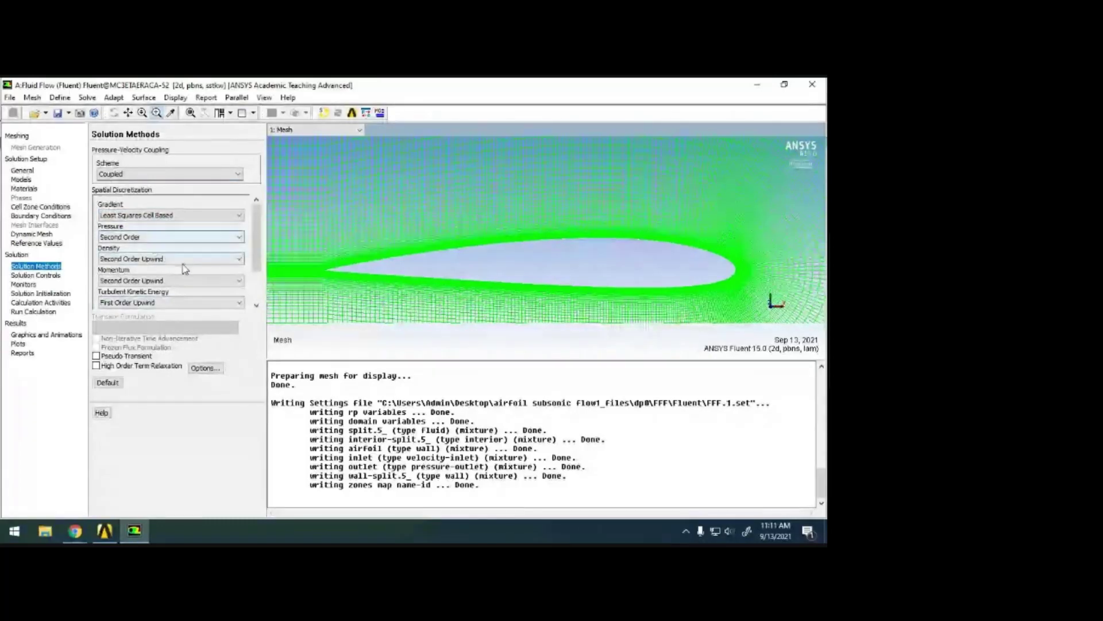
left_click_drag(257, 269, 262, 298)
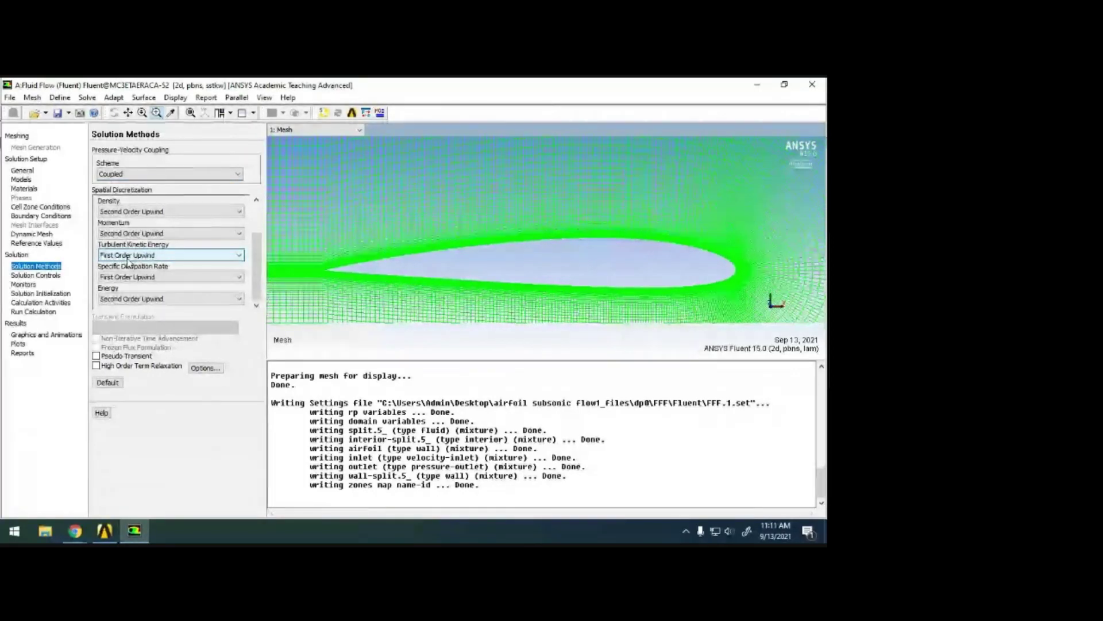
scroll(628, 237, "down", 3)
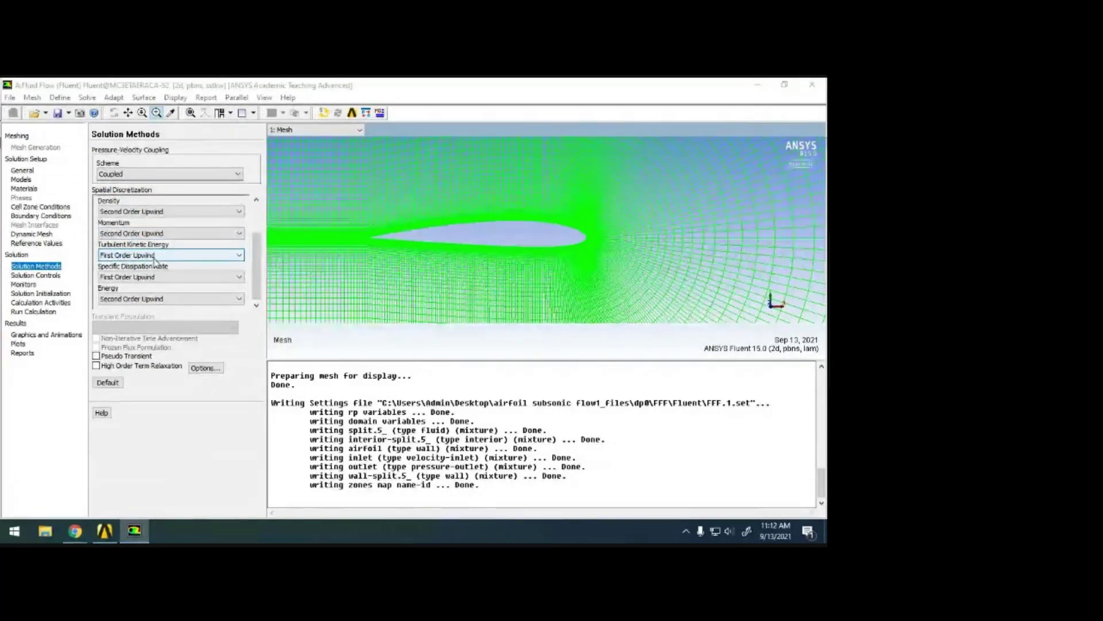
Step: Change the pressure-velocity coupling scheme to SIMPLEC and check the spatial discretization schemes
left_click(146, 174)
left_click(140, 194)
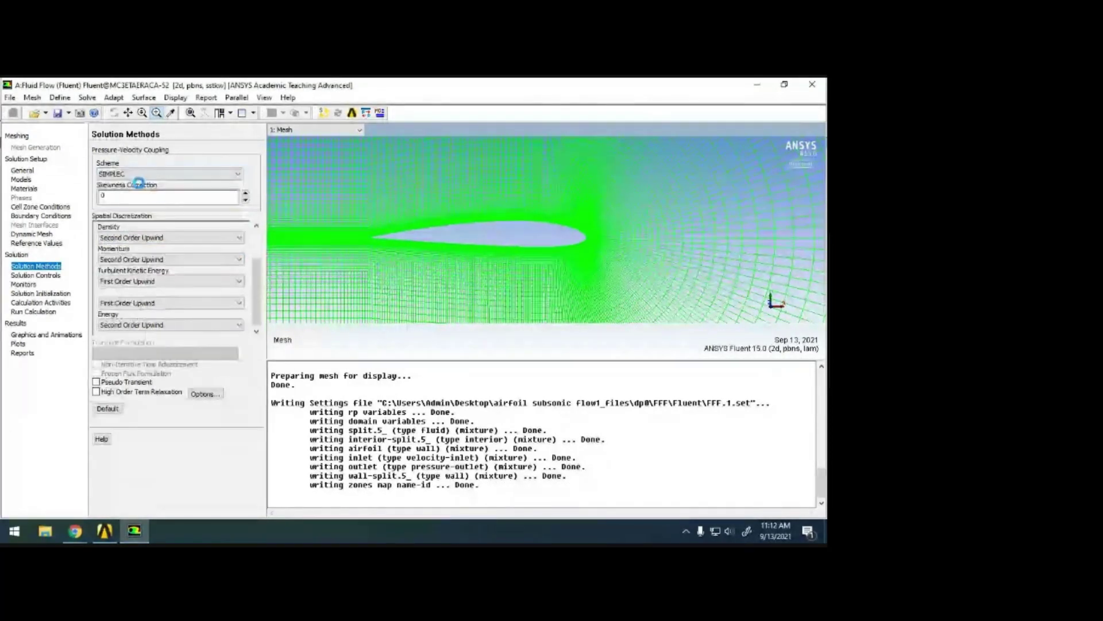
mouse_move(258, 318)
left_mouse_down()
mouse_move(263, 254)
mouse_move(257, 322)
left_mouse_up()
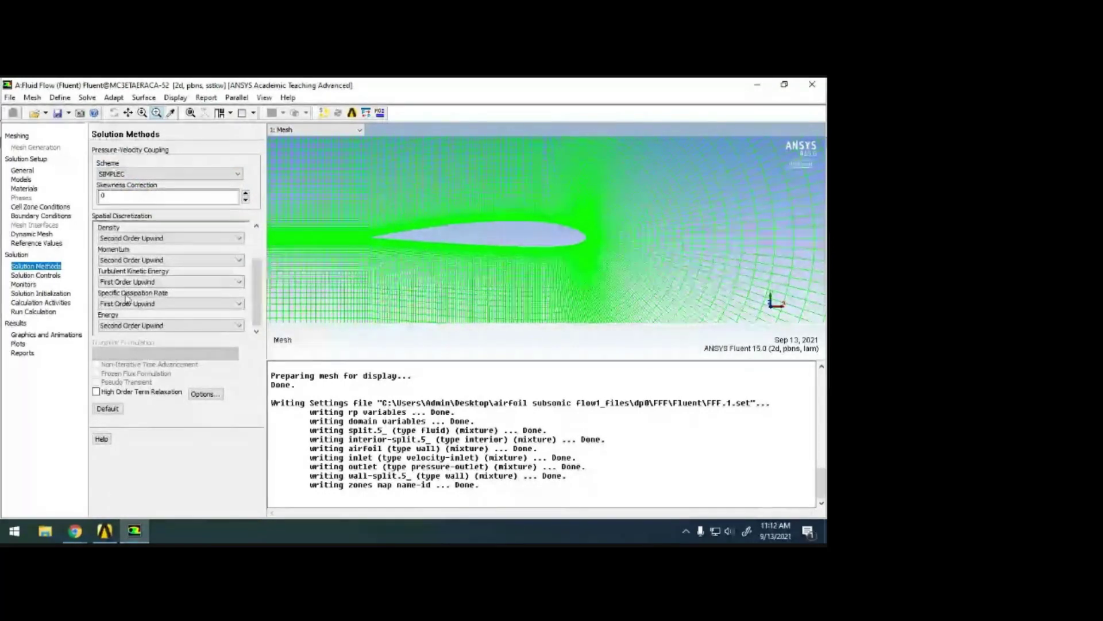
Step: Set the residual monitors' absolute convergence criteria for continuity, x-velocity and y-velocity to 0.000001
left_click(57, 274)
key("Down")
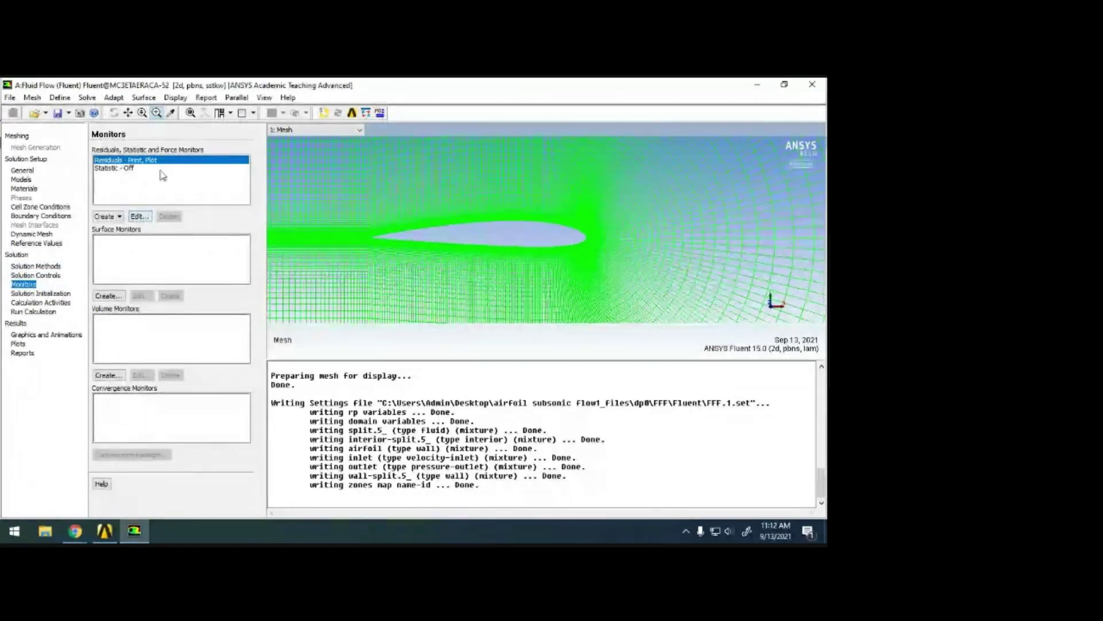
left_click(140, 216)
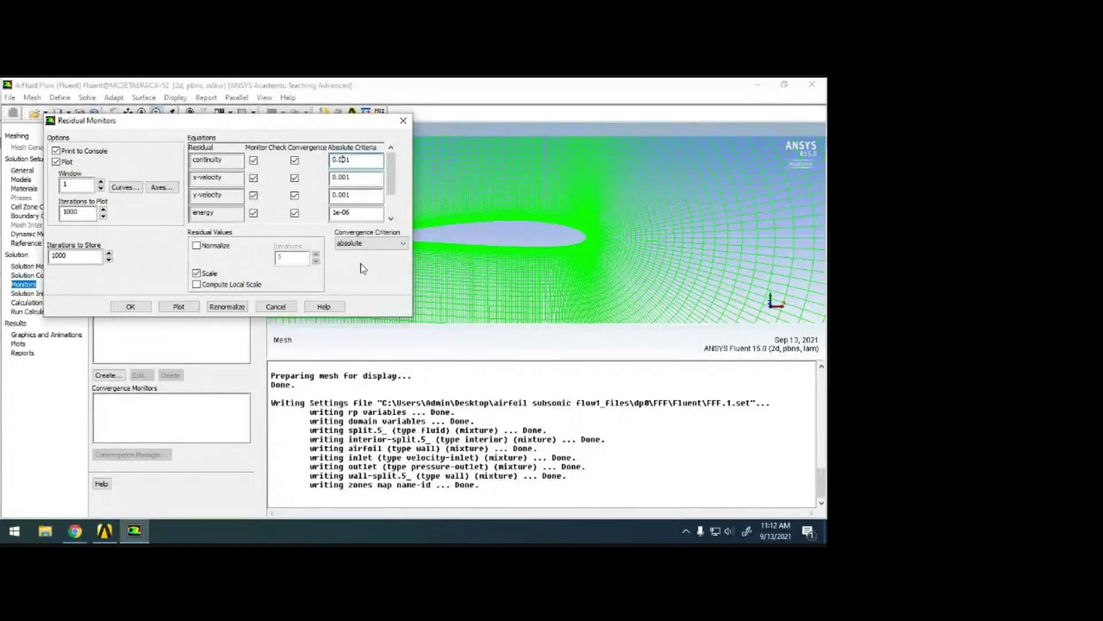
double_click(345, 221)
key("shift+Tab")
key("shift+Tab")
key("shift+Tab")
type("0.000001")
key("Tab")
double_click(359, 196)
type("0.000001")
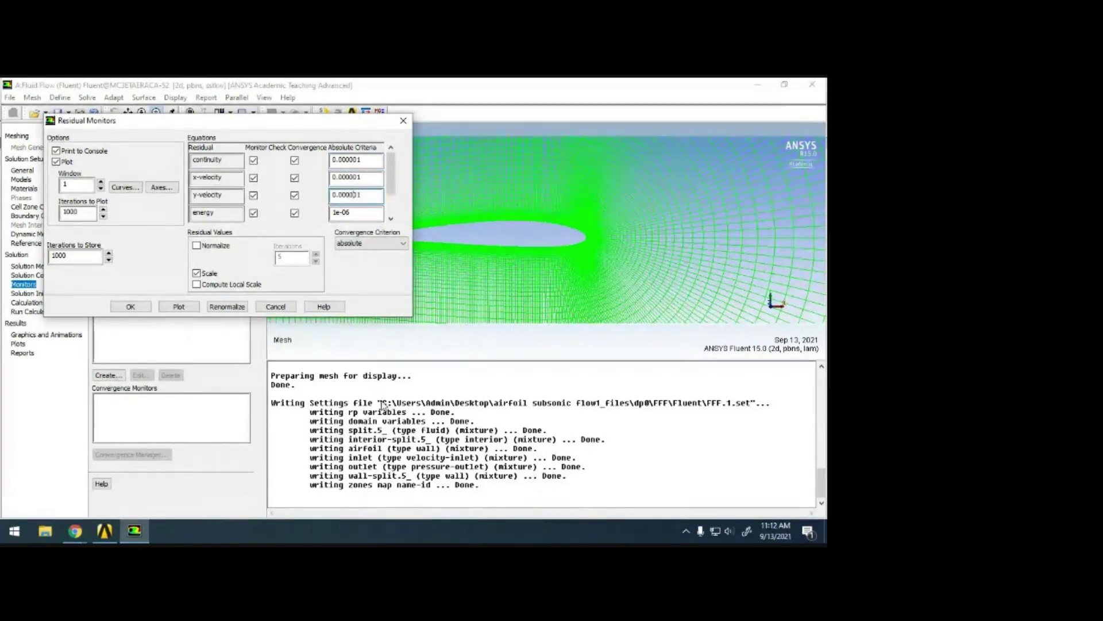
Step: Set the absolute convergence criteria for k and omega to 0.000001 and apply the residual monitor settings
scroll(391, 173, "down", 2)
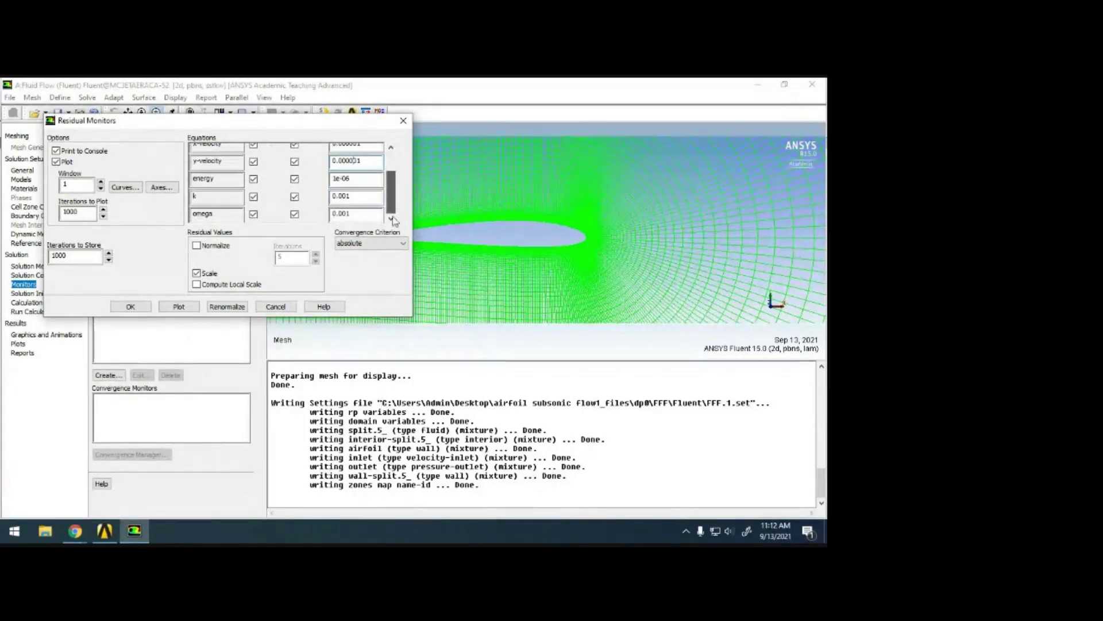
left_click(340, 196)
type("000")
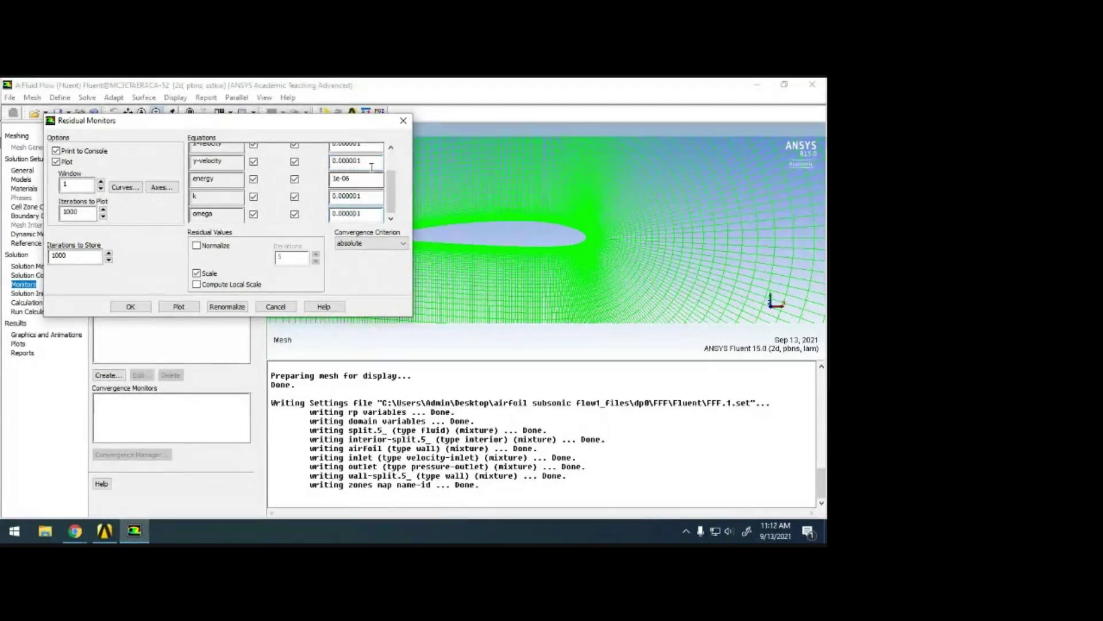
scroll(389, 162, "up", 2)
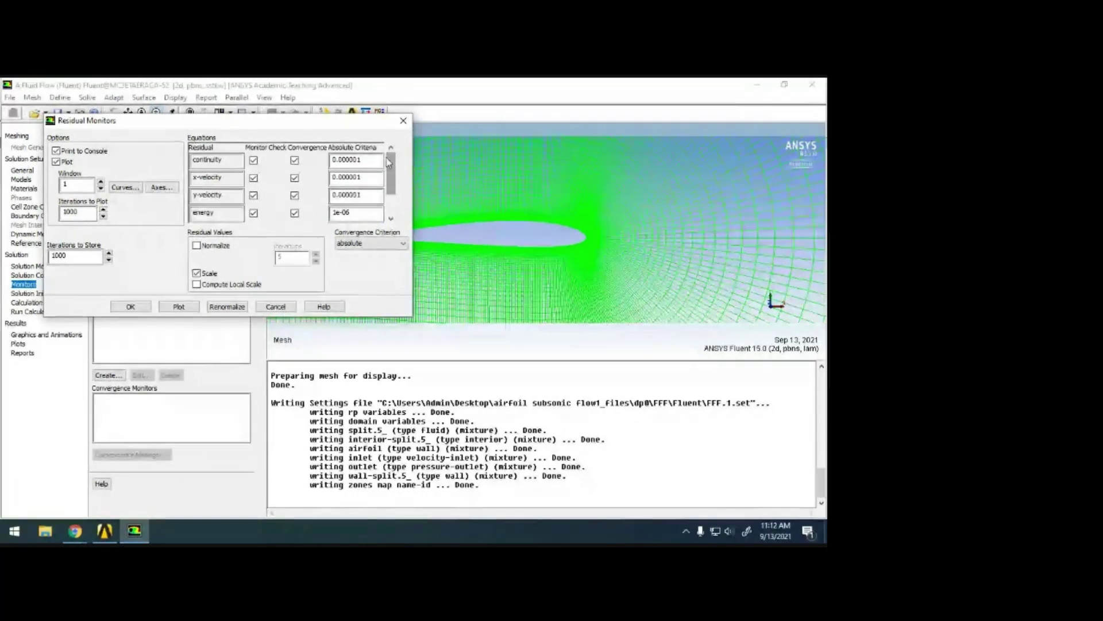
left_click(131, 306)
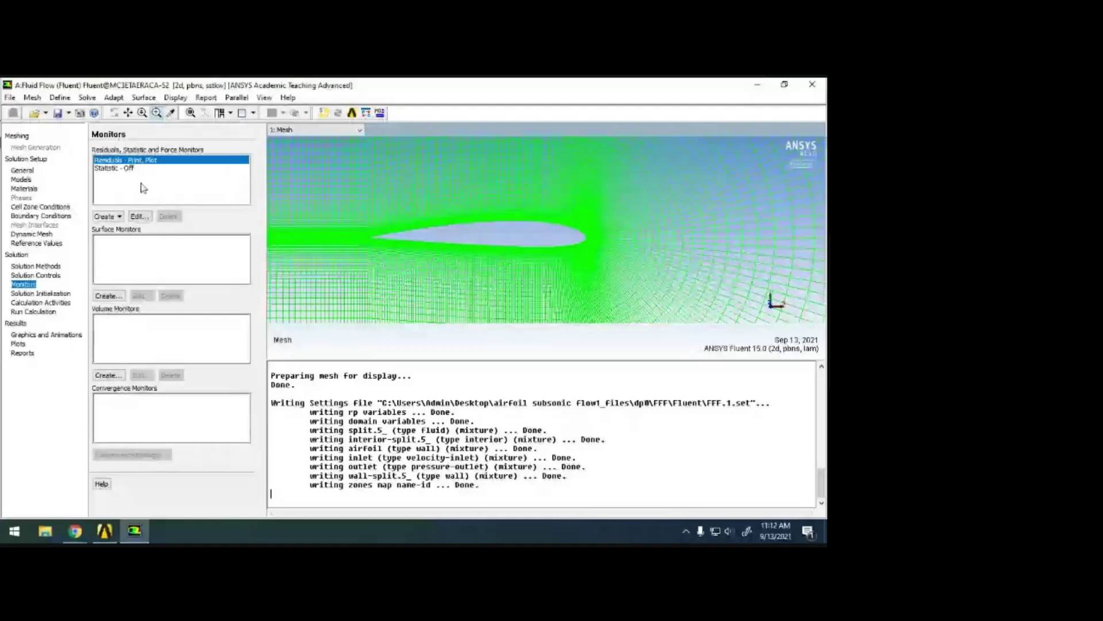
Step: Create a drag monitor with console printing, plotting in window 2, file writing and per-zone output enabled
left_click(120, 216)
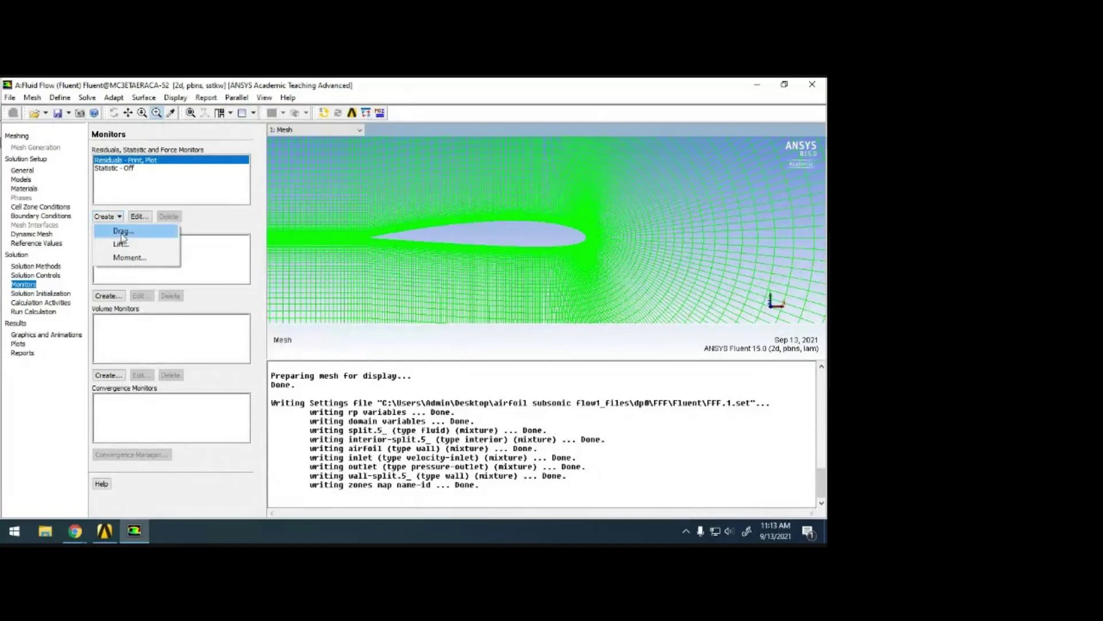
left_click(122, 230)
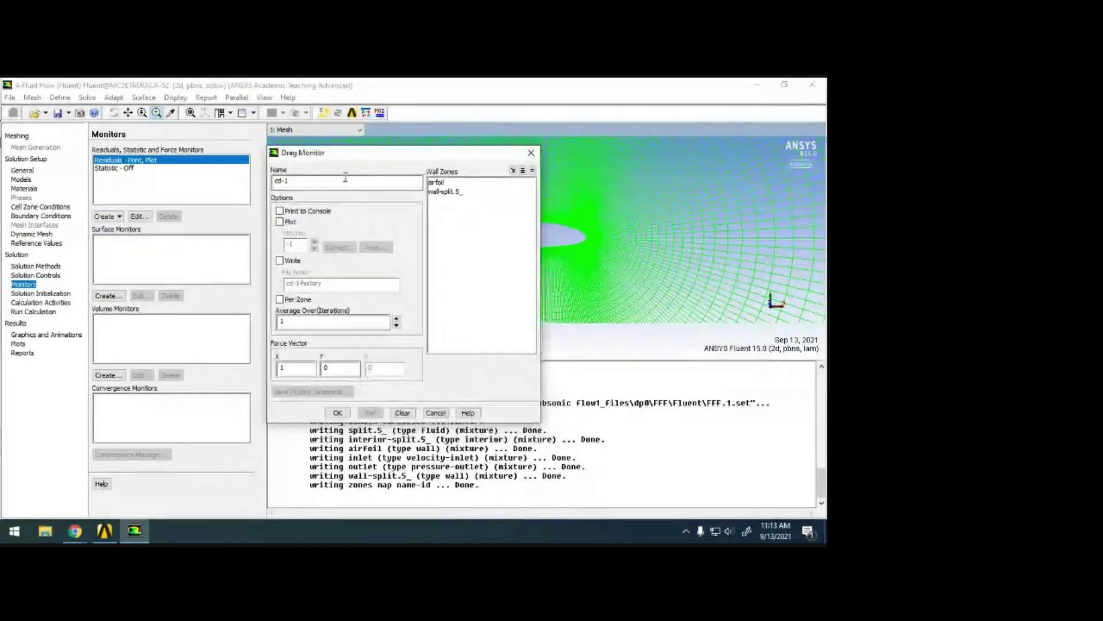
left_click(291, 211)
left_click(290, 223)
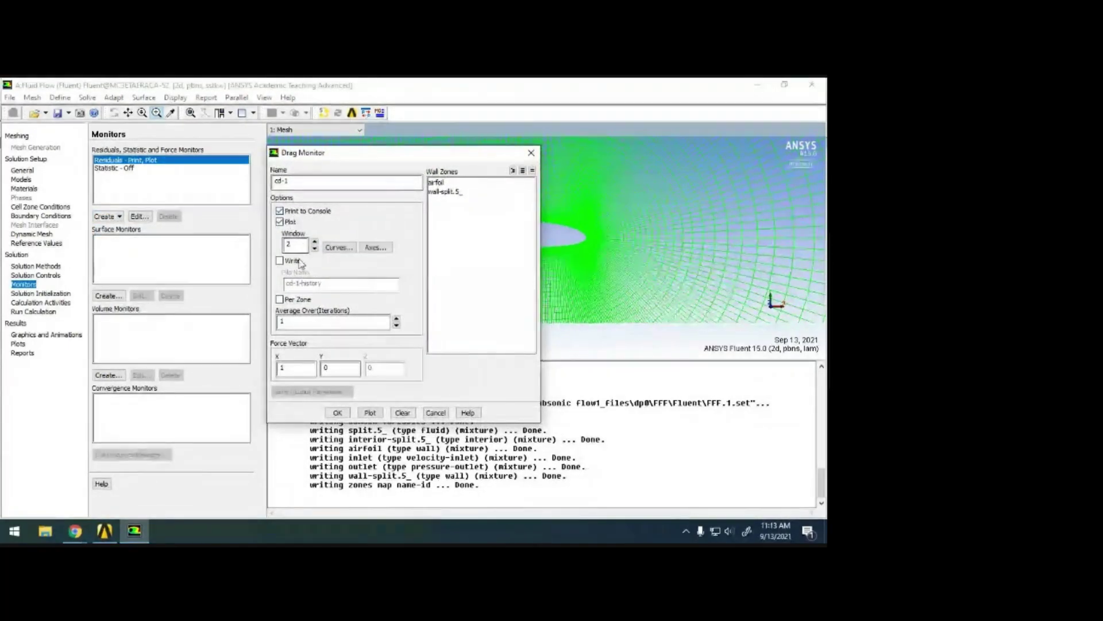
left_click(281, 261)
left_click(280, 299)
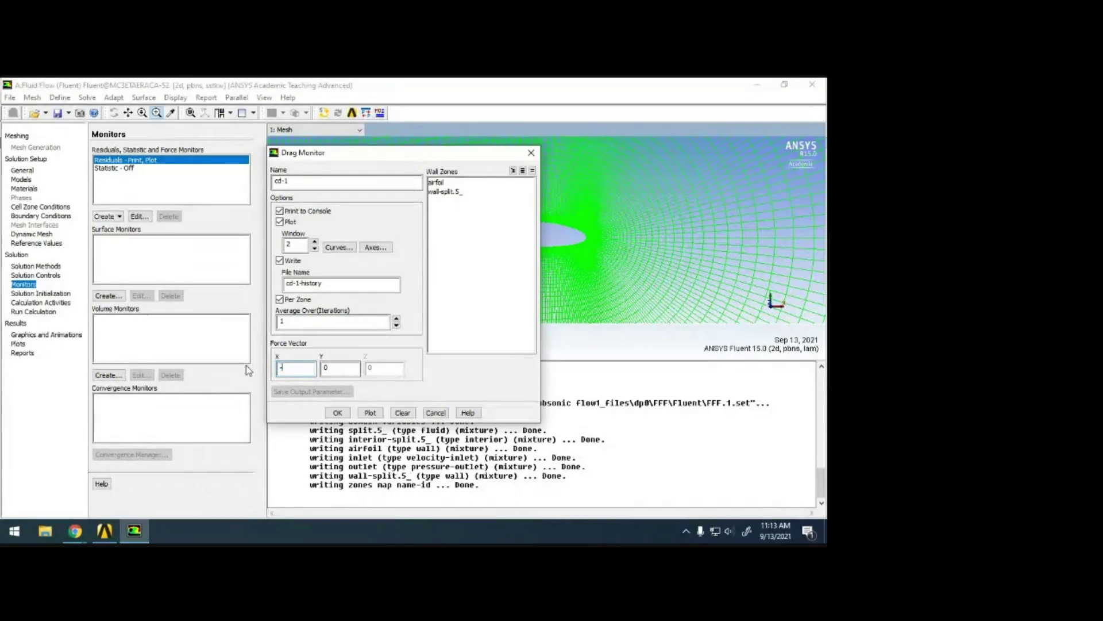
Step: Set the drag monitor's force vector to X -1, Y 0, assign only the airfoil wall zone and save the monitor
left_click_drag(370, 154, 172, 168)
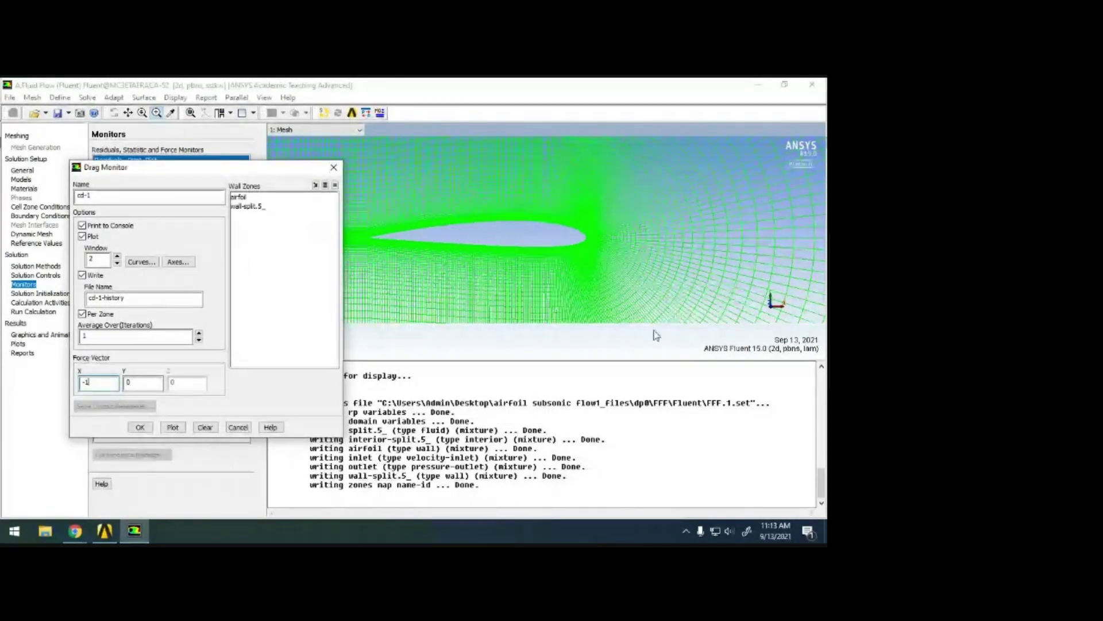
left_click_drag(92, 382, 79, 382)
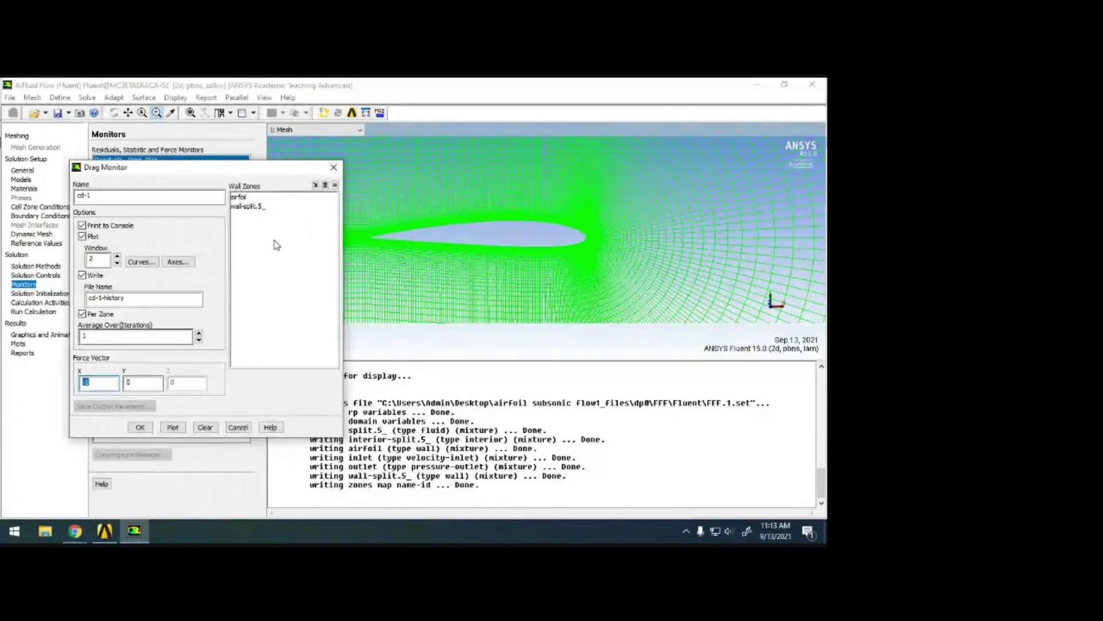
left_click(252, 196)
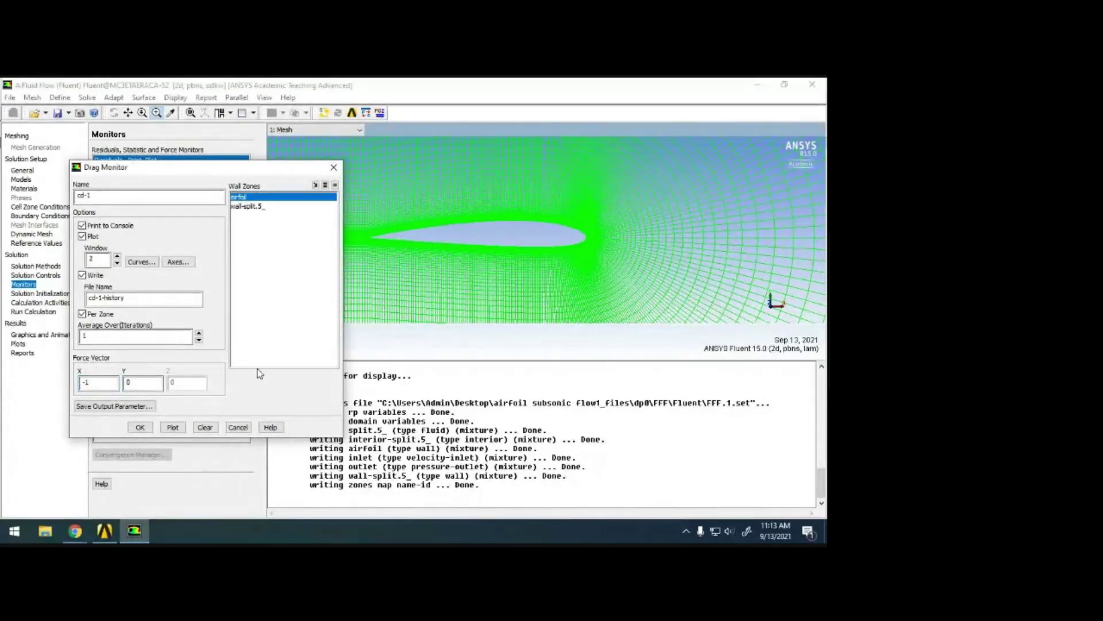
left_click(248, 206)
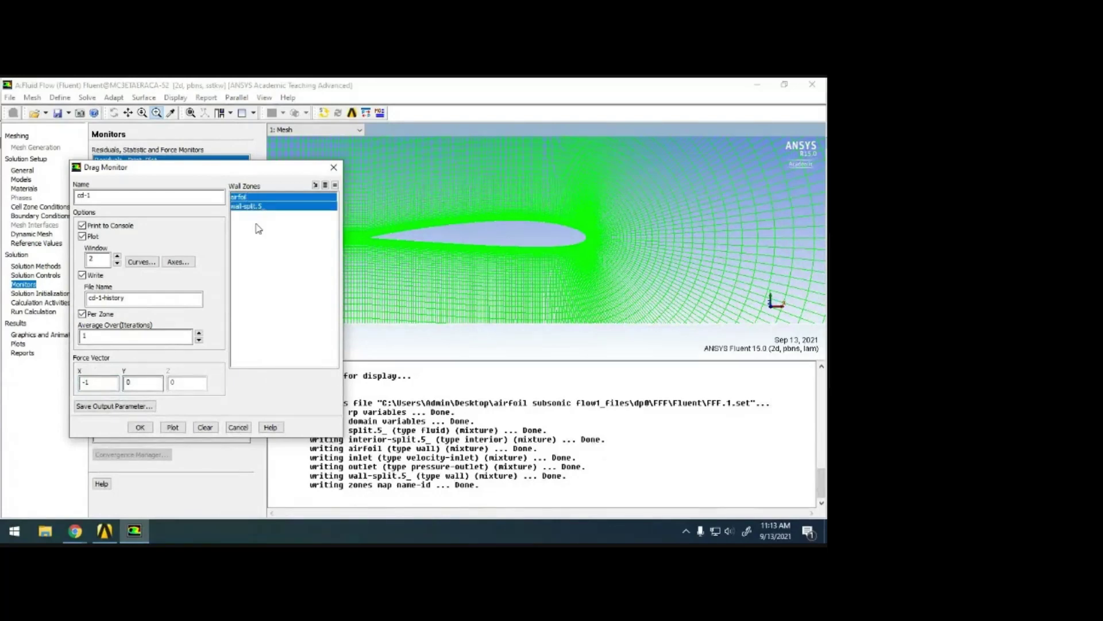
left_click(248, 206)
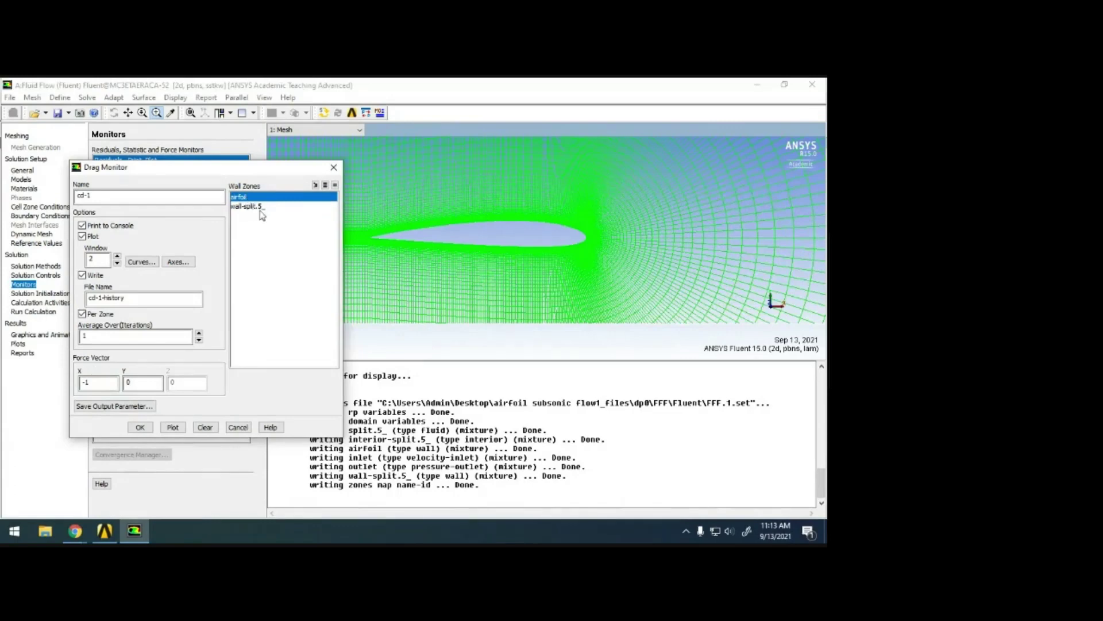
left_click(140, 428)
Step: Create a lift monitor on the airfoil wall zone with console printing, plotting in window 3, file writing and per-zone output enabled
left_click(115, 216)
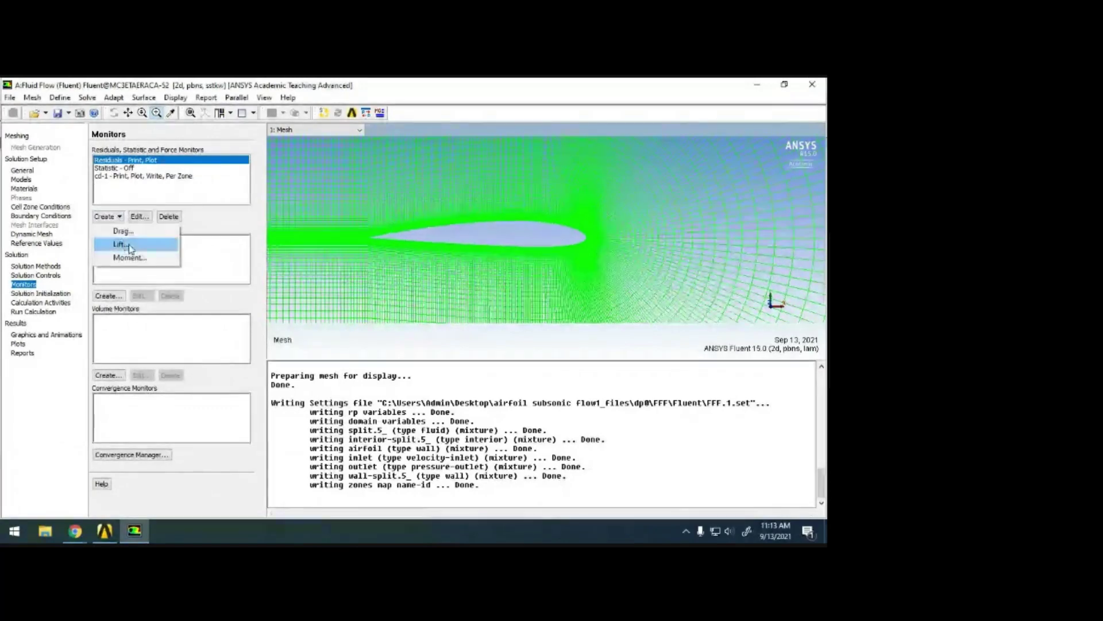
left_click(120, 244)
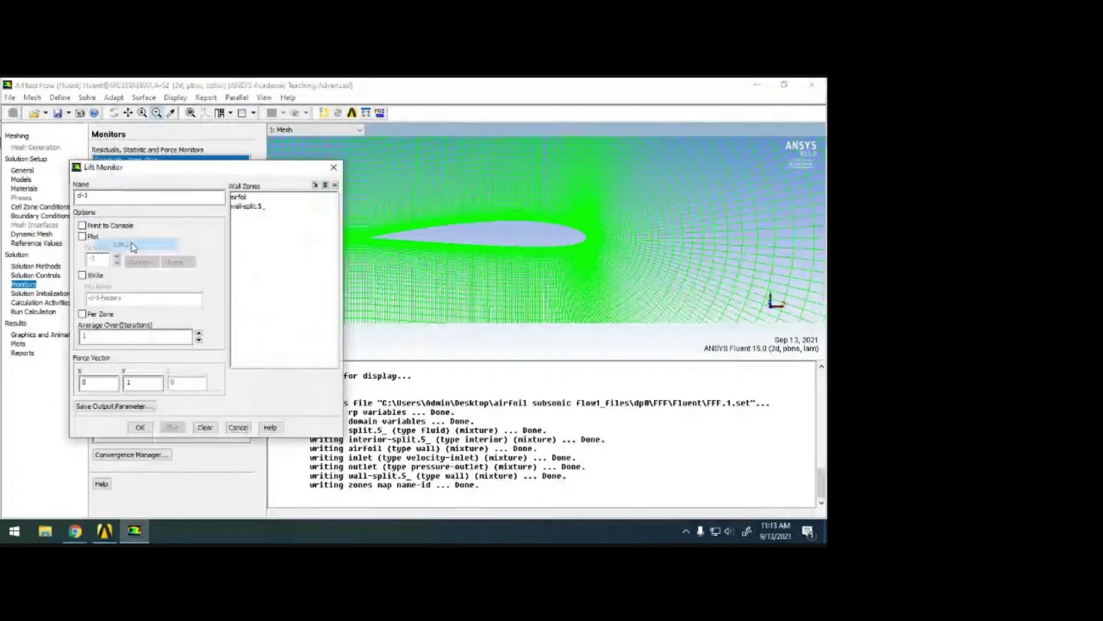
left_click(82, 225)
left_click(82, 237)
left_click(82, 276)
left_click(82, 314)
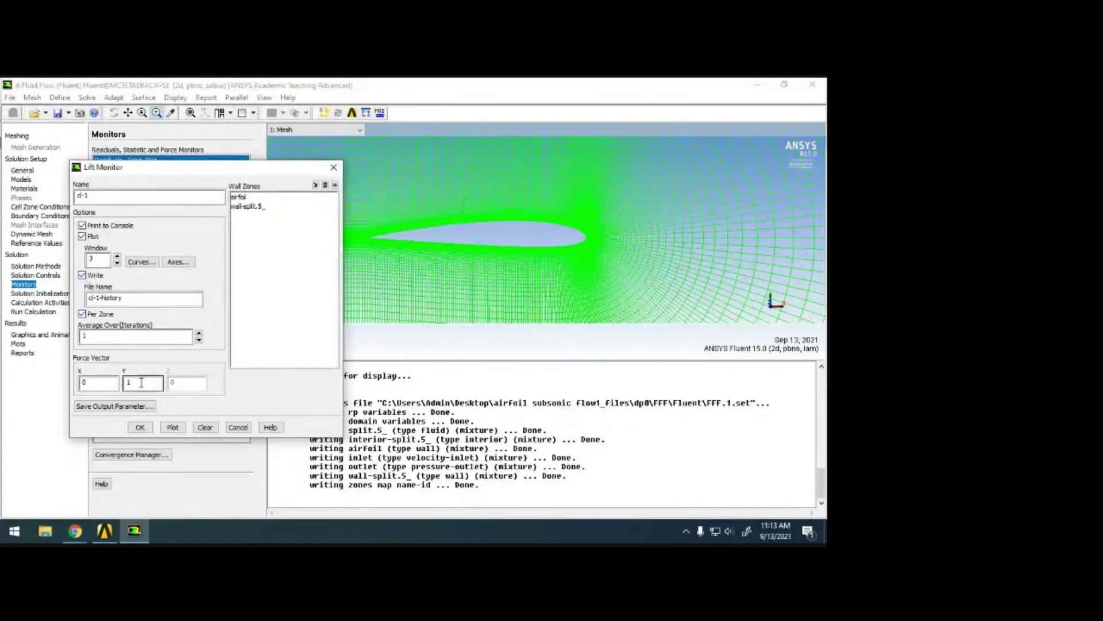
left_click(239, 197)
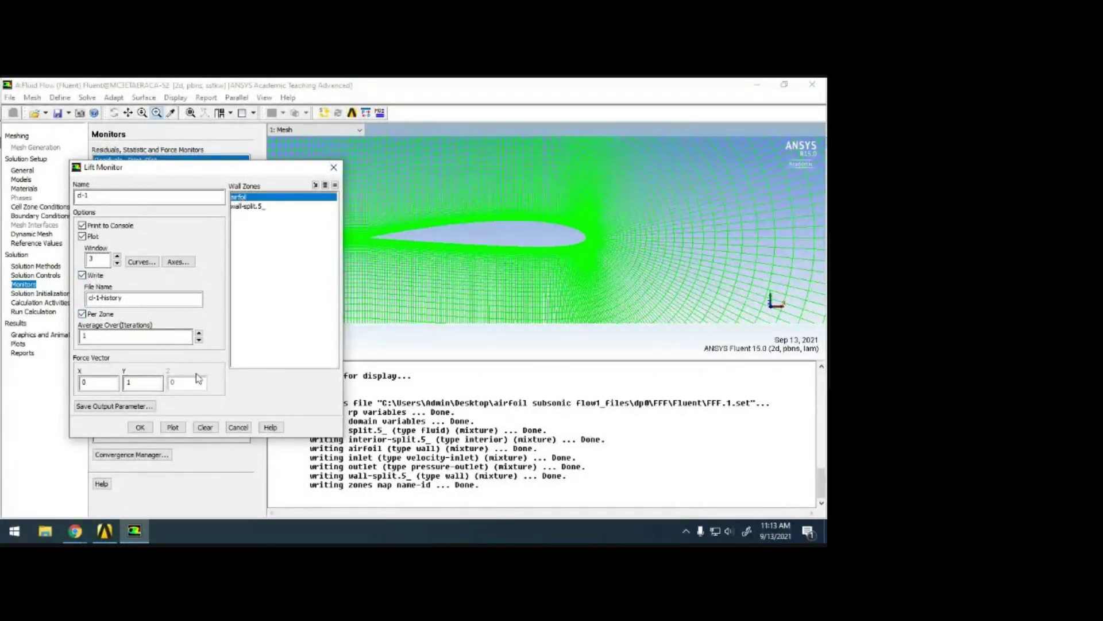
left_click(142, 428)
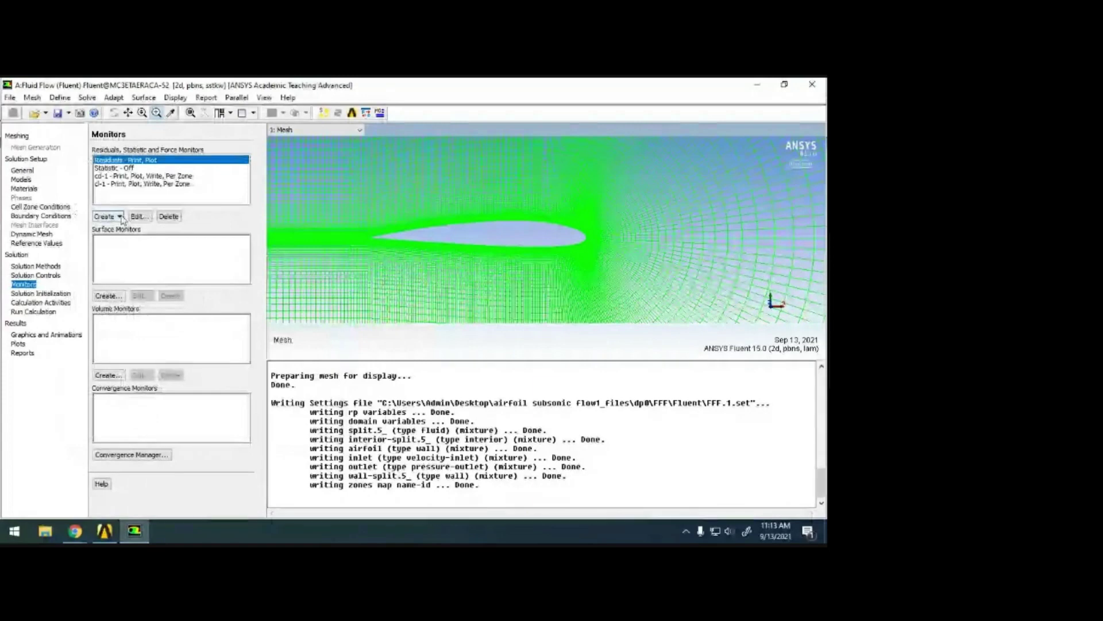
left_click(119, 216)
left_click(140, 257)
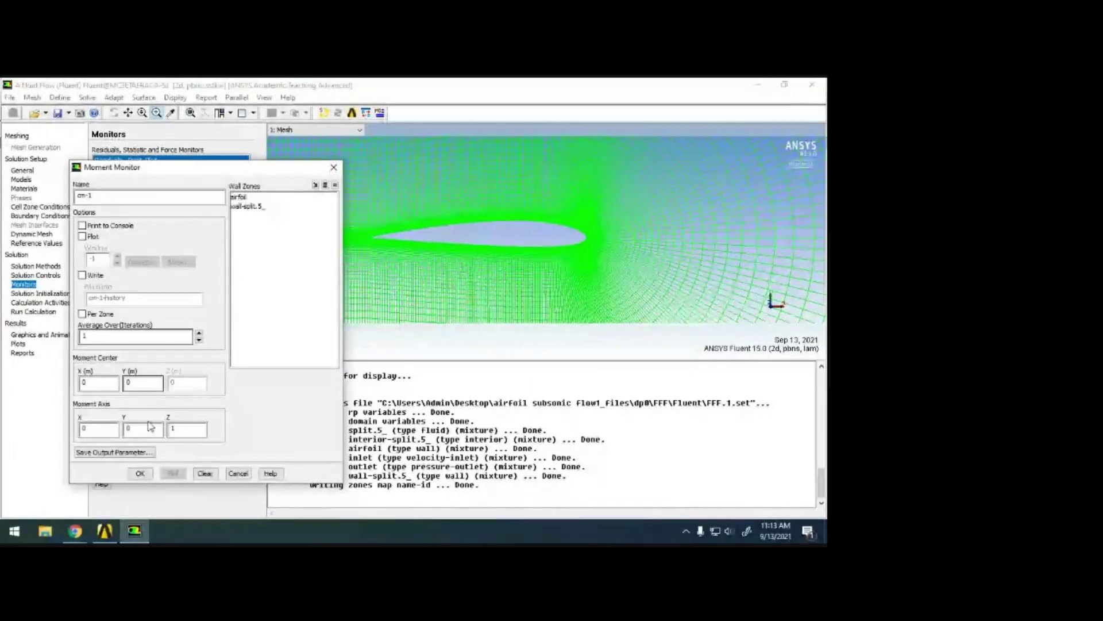
left_click(333, 167)
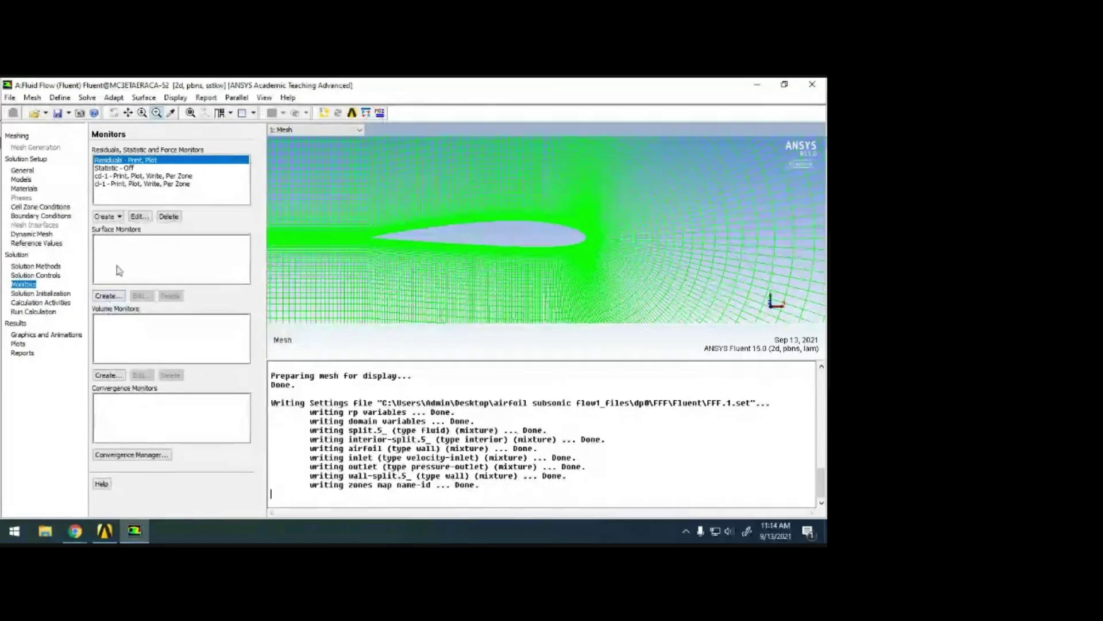
Step: Start a surface monitor that prints to the console, plots in window 4 and writes to file
left_click(107, 296)
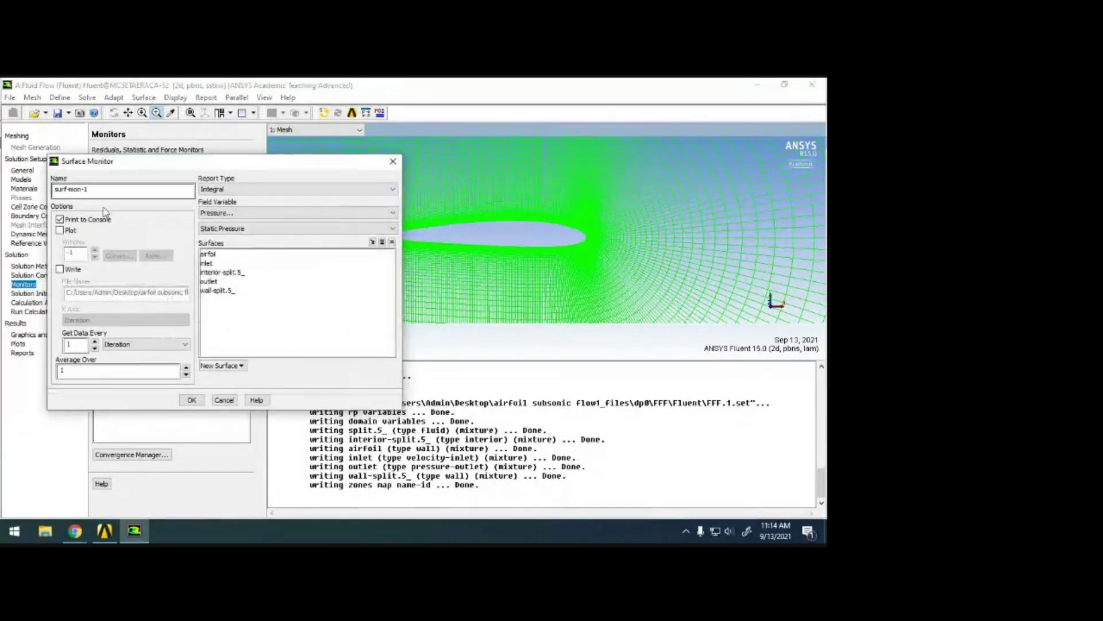
left_click(62, 231)
left_click(73, 269)
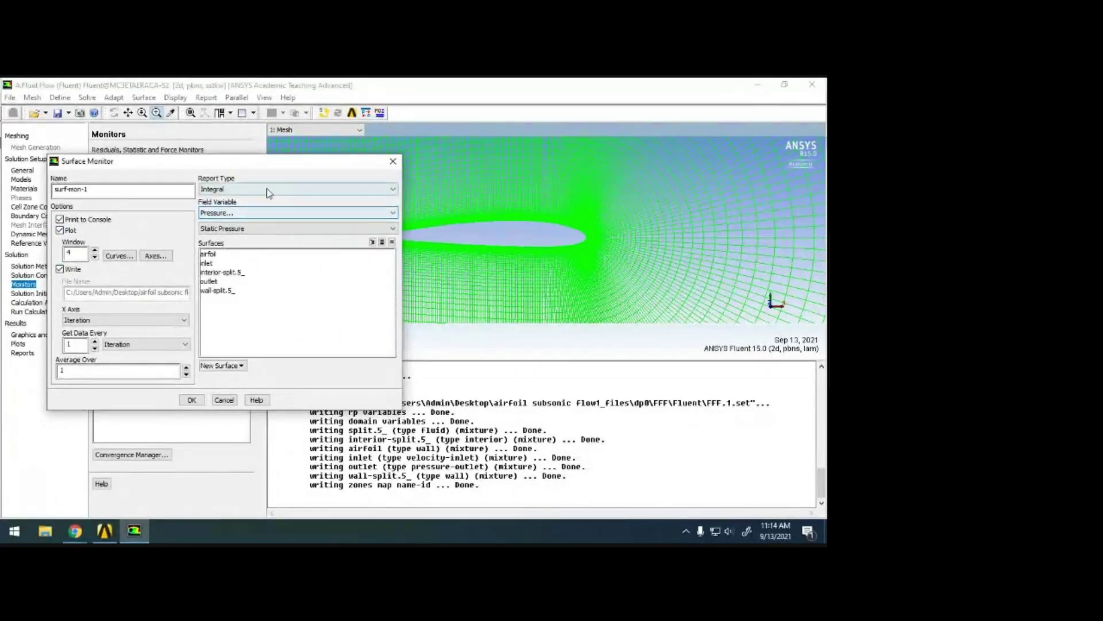
Step: Set the surface monitor's field variable to Turbulence, Wall Yplus, assign only the airfoil surface and save the monitor
left_click(273, 214)
left_click(274, 214)
left_click(224, 214)
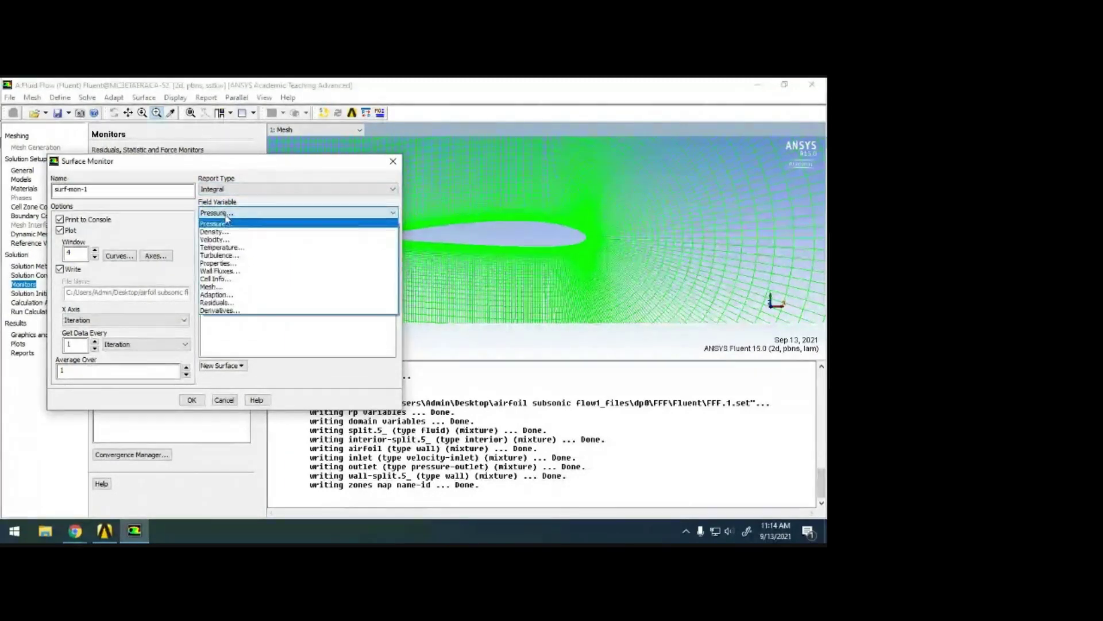
left_click(239, 256)
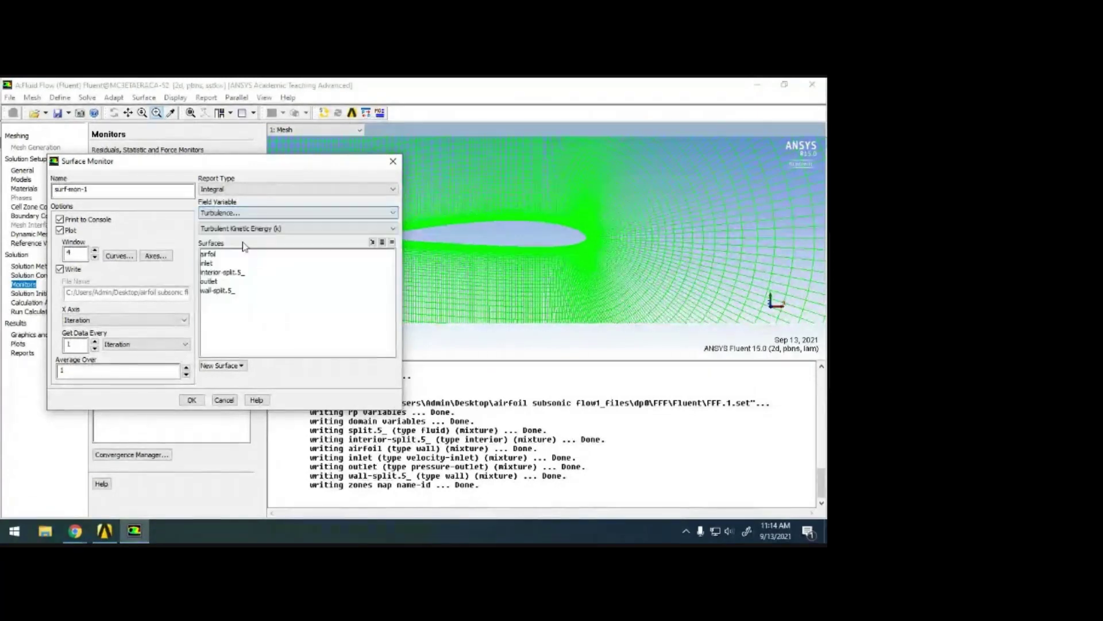
left_click(247, 228)
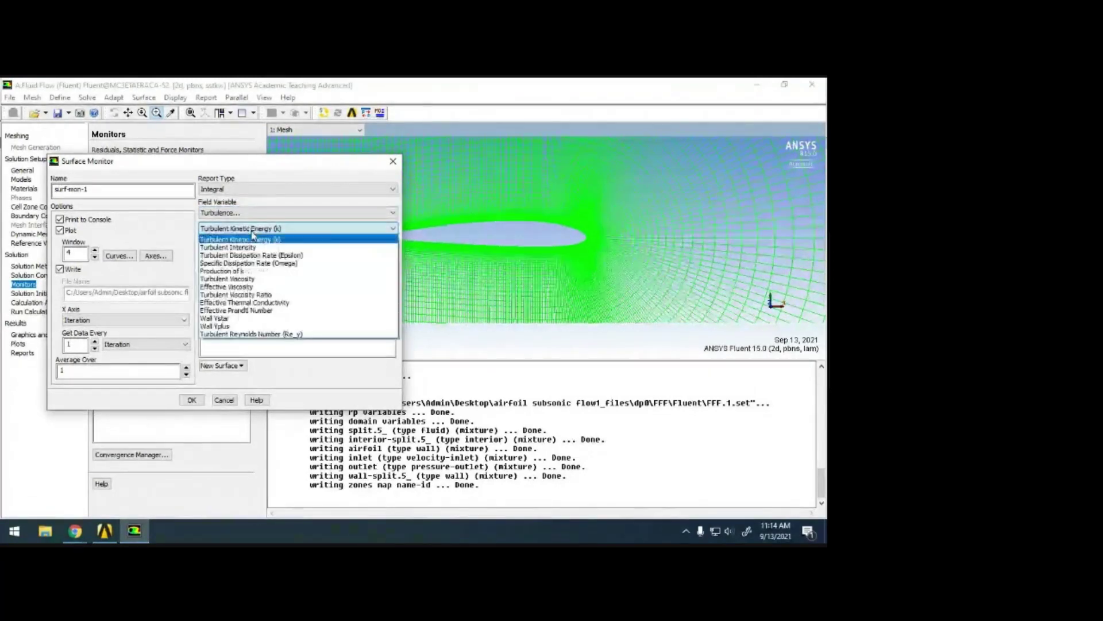
left_click(232, 327)
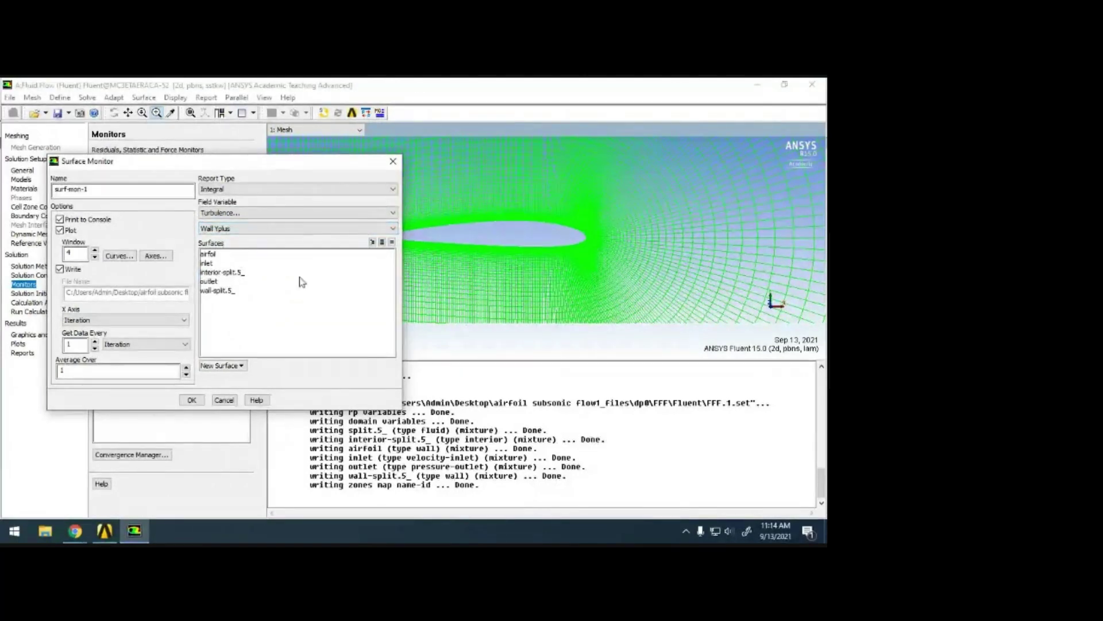
left_click(213, 254)
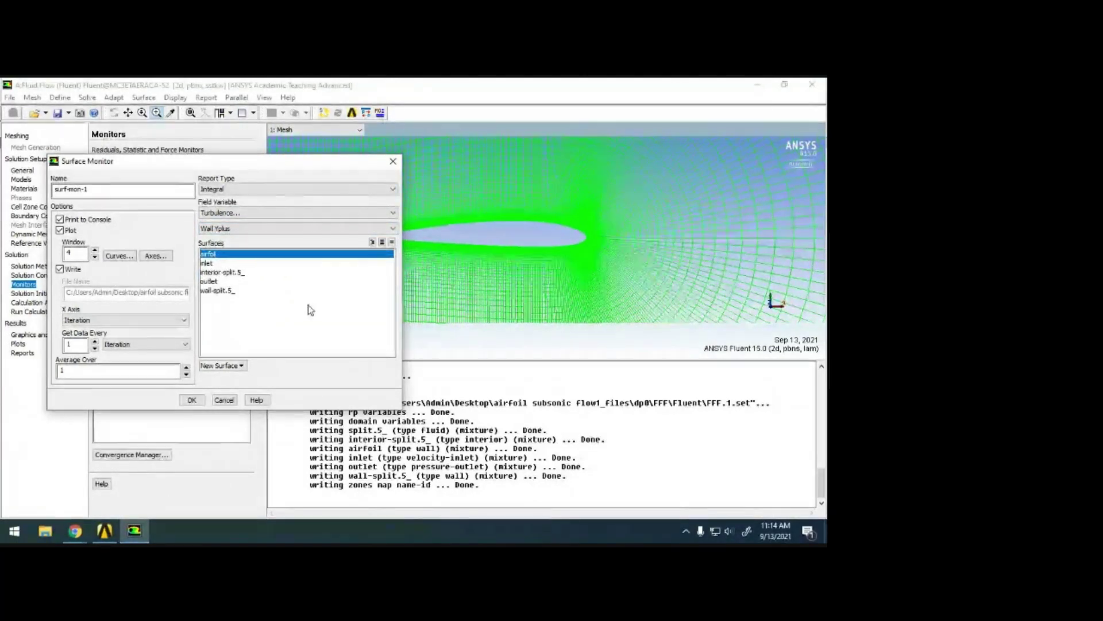
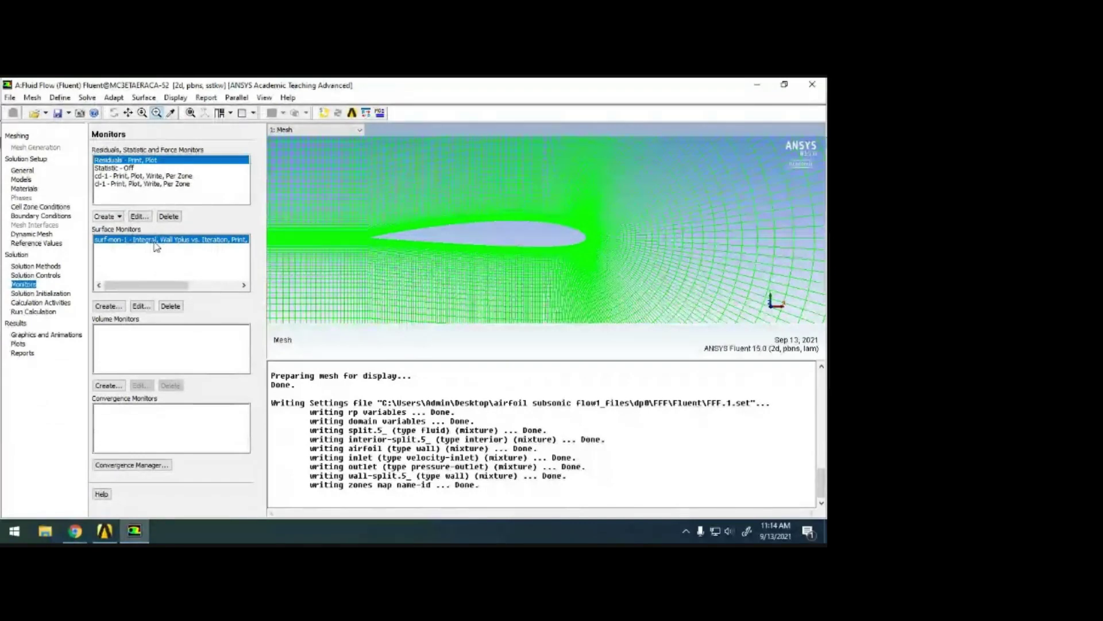
Step: Choose standard solution initialization and compute its initial values from the inlet
left_click(53, 293)
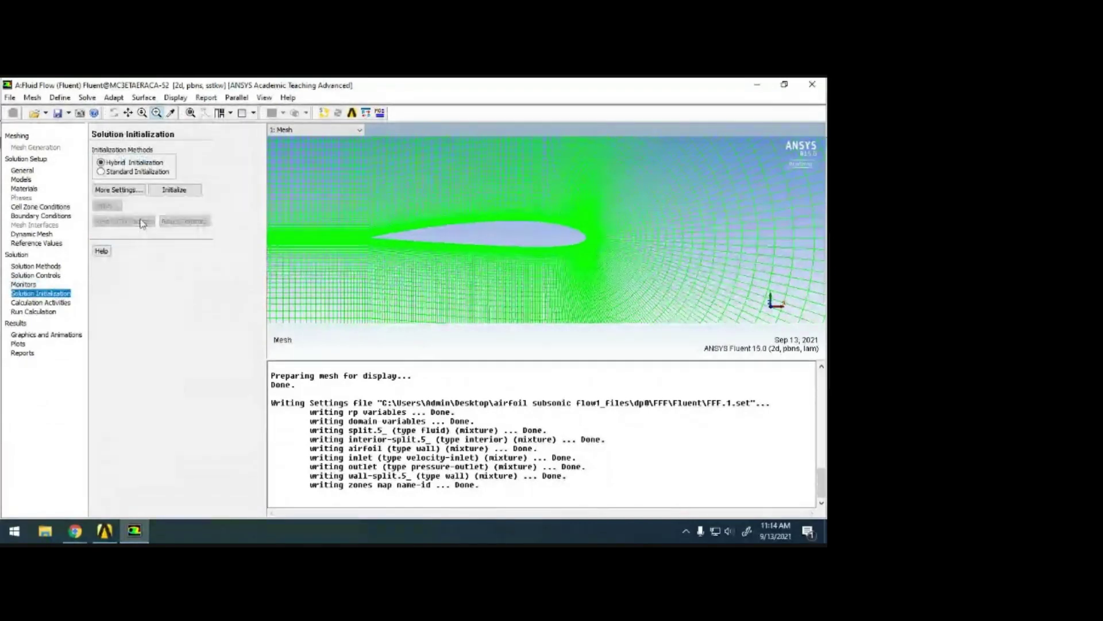
left_click(127, 170)
left_click(127, 162)
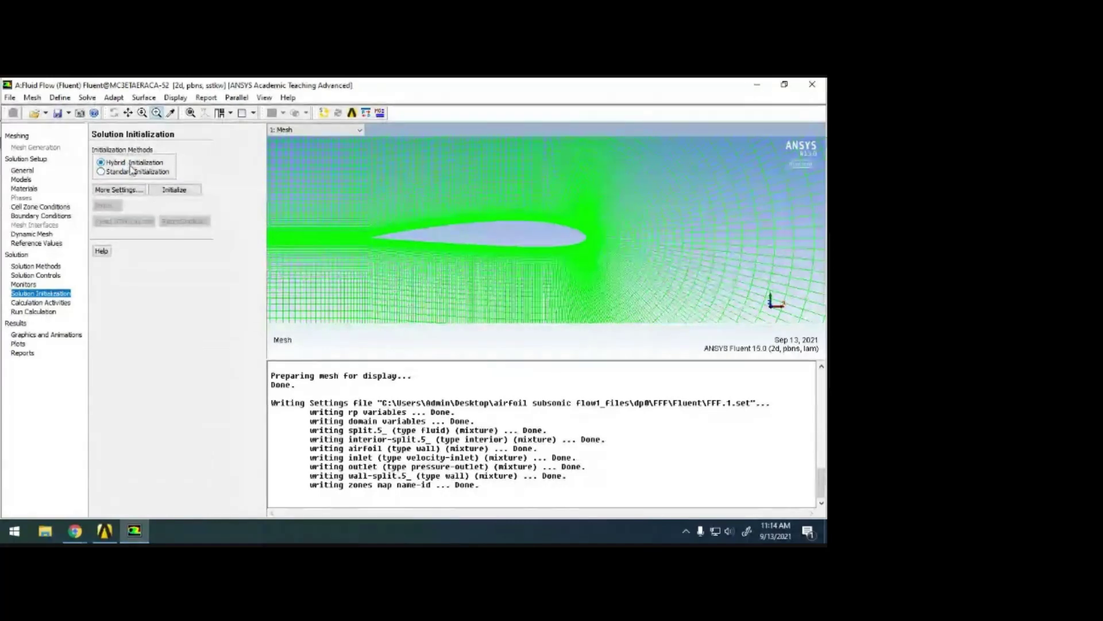
left_click(134, 171)
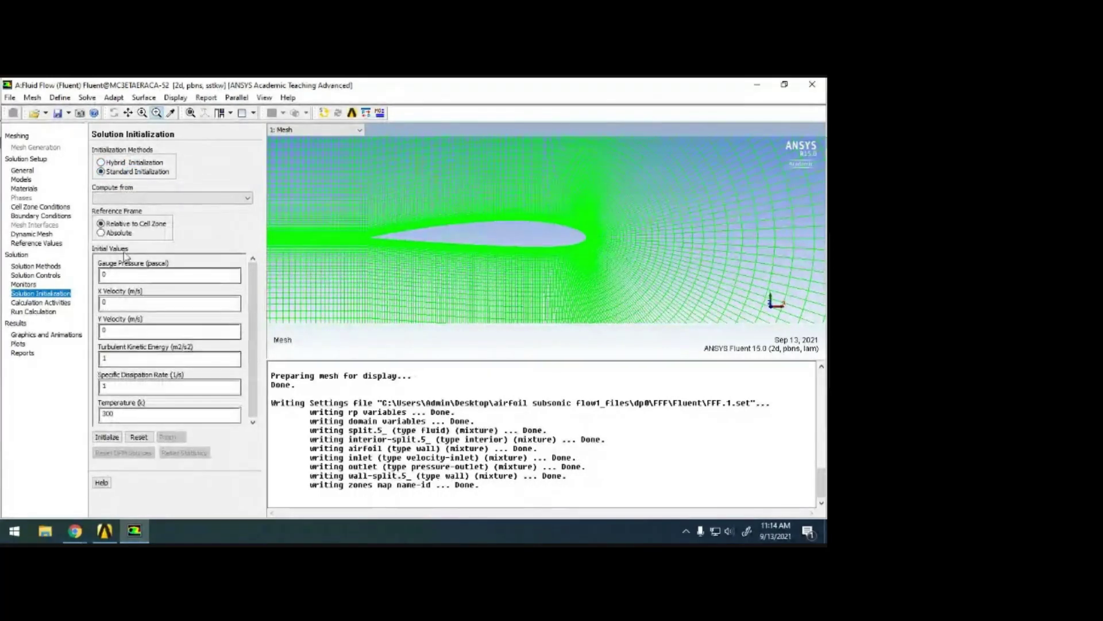
left_click(220, 195)
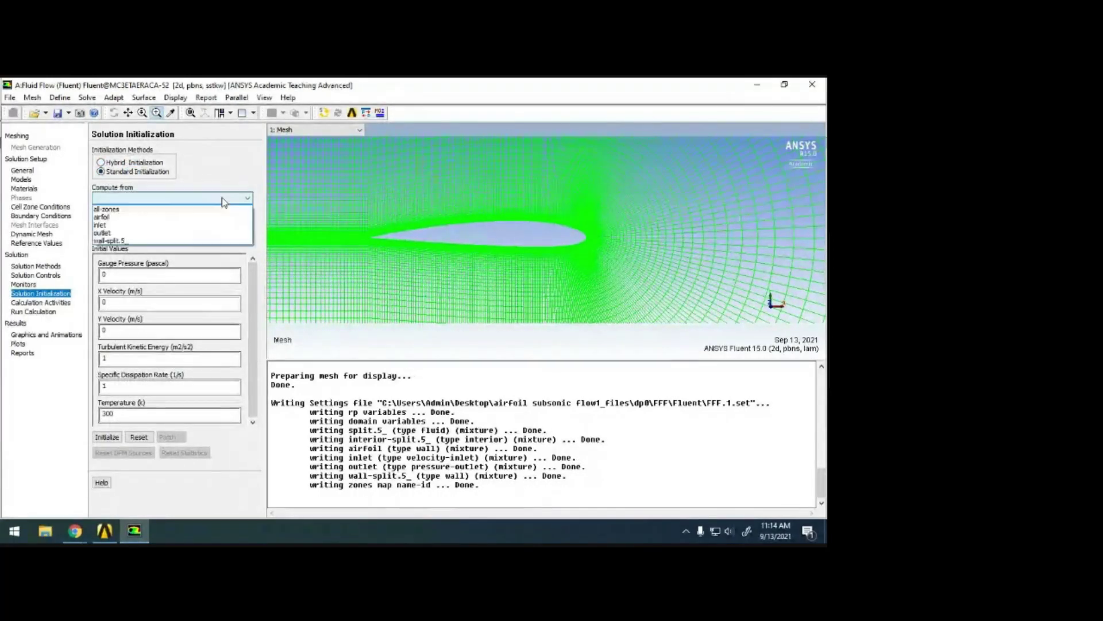
left_click(177, 227)
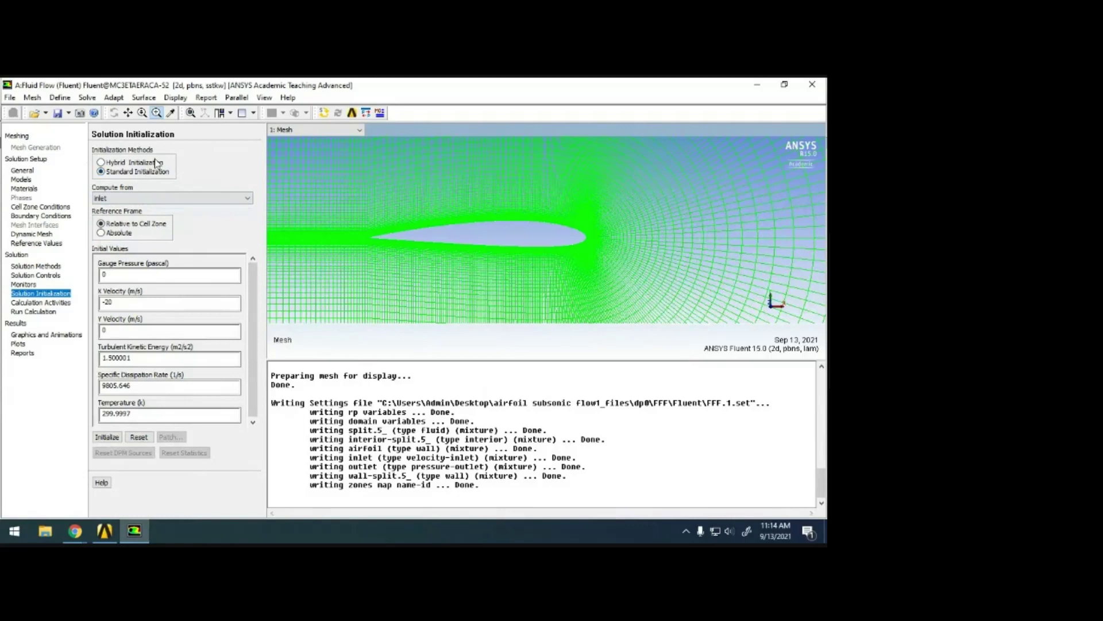
Step: Switch to hybrid and back to standard initialization, recompute the values from the inlet and initialize the solution
left_click(122, 162)
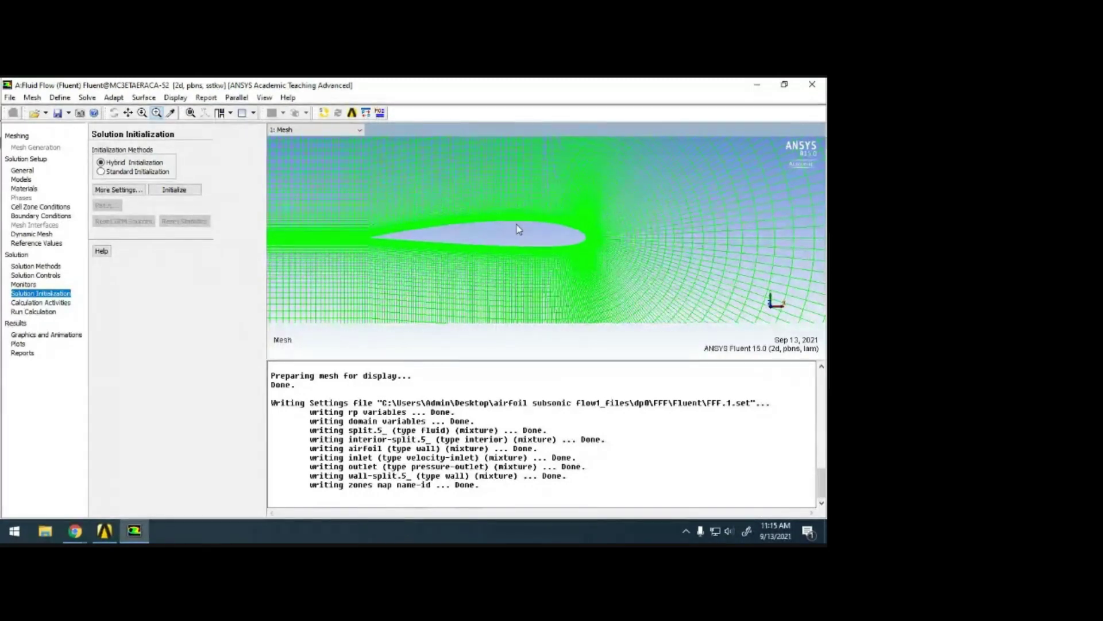
left_click(121, 172)
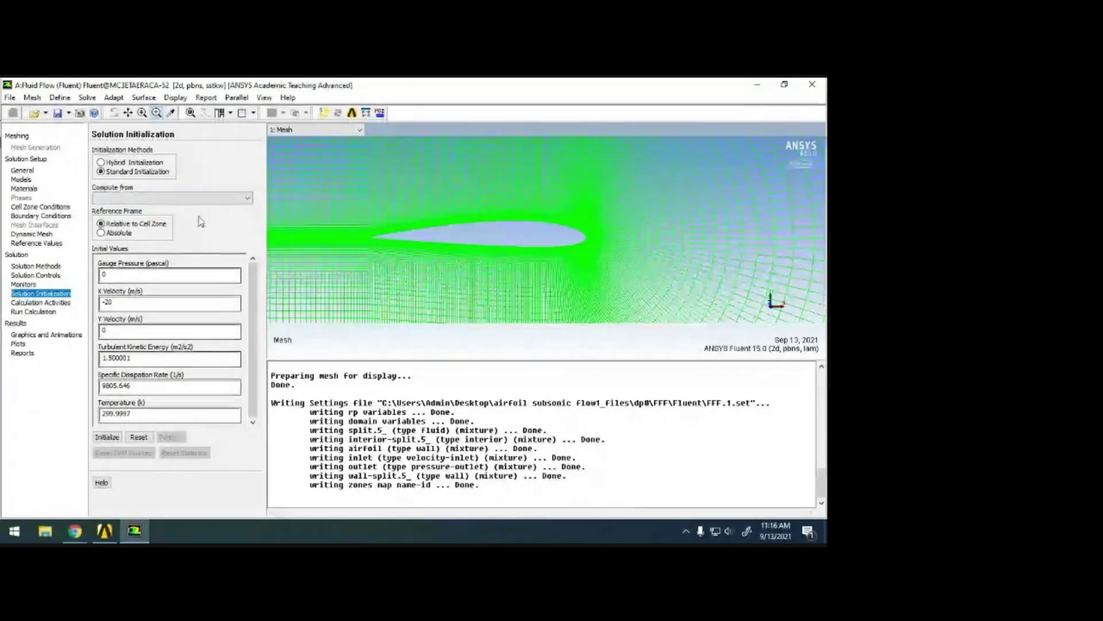
left_click(216, 198)
left_click(183, 222)
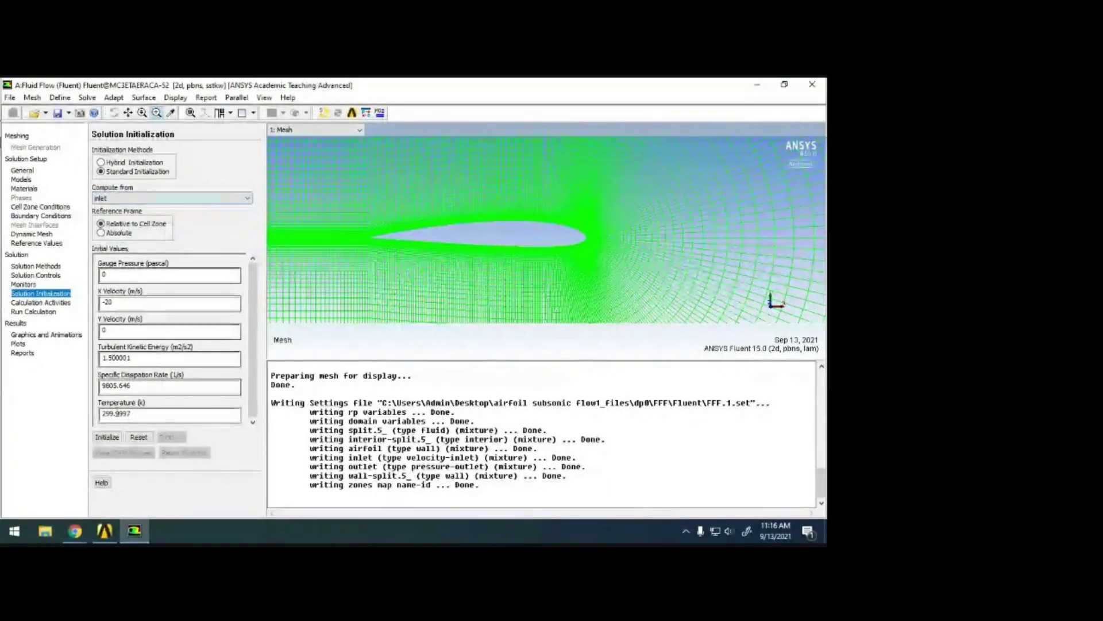
left_click(106, 437)
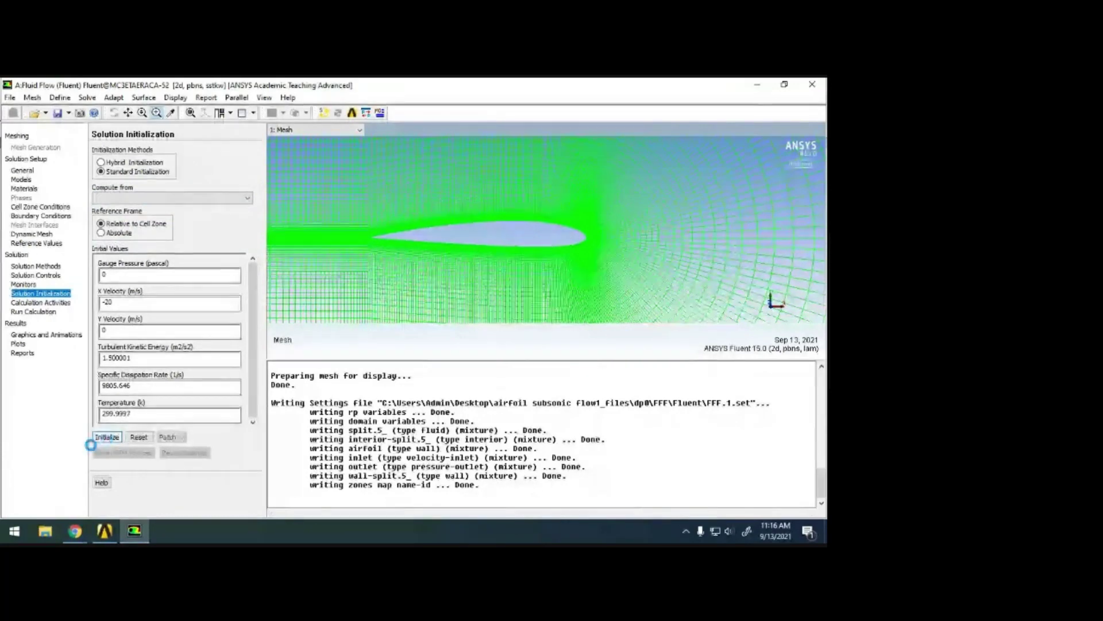
left_click(32, 311)
left_click(32, 303)
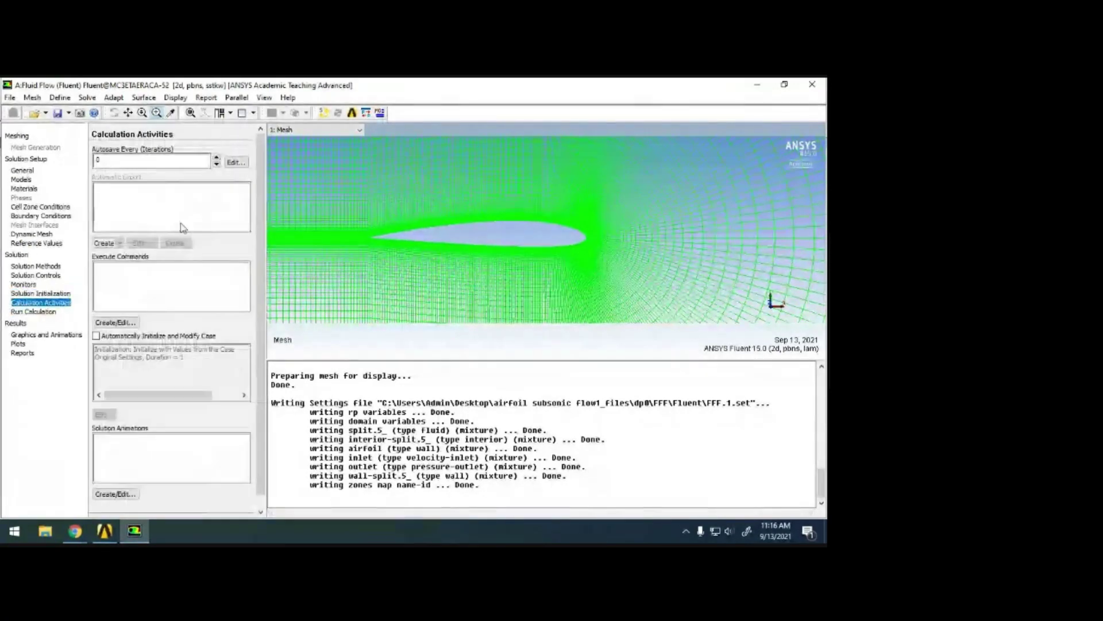
double_click(110, 161)
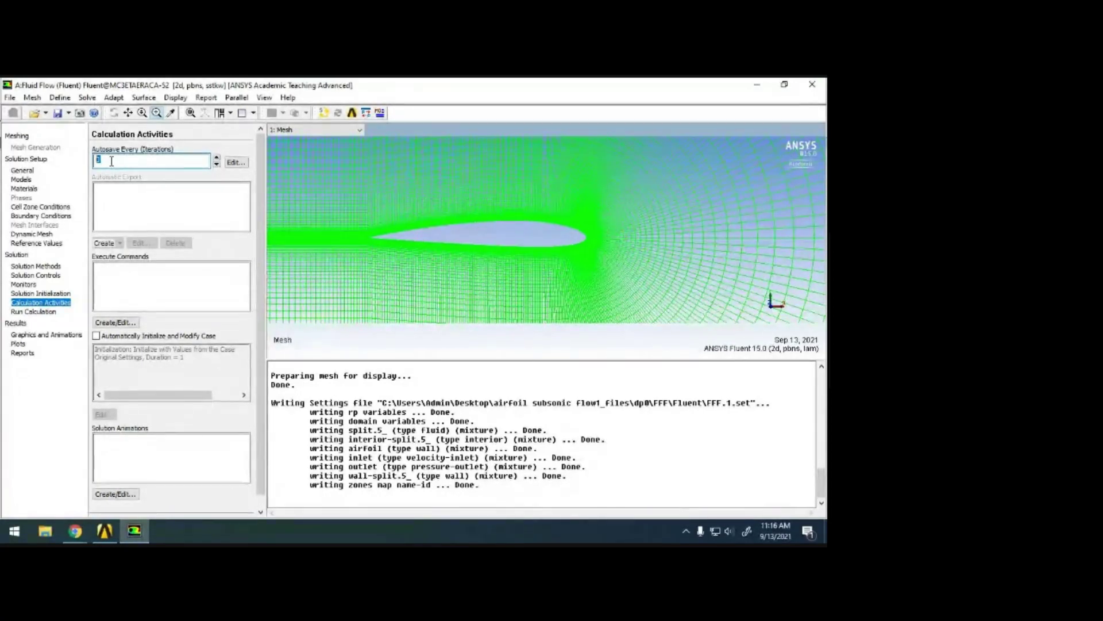
key("Home")
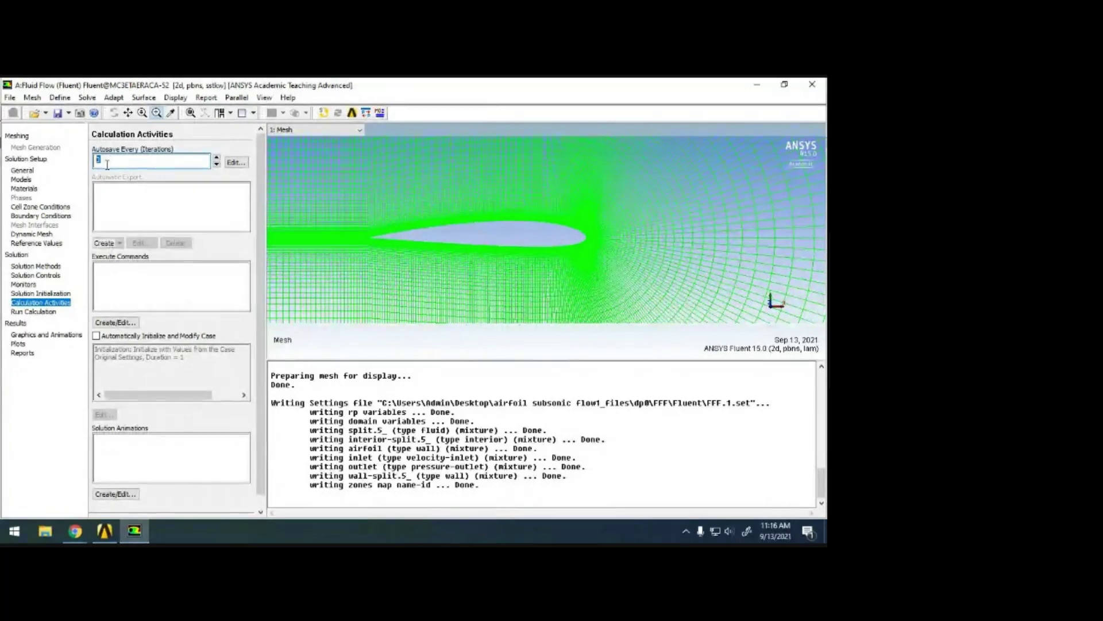
double_click(100, 161)
left_click(10, 98)
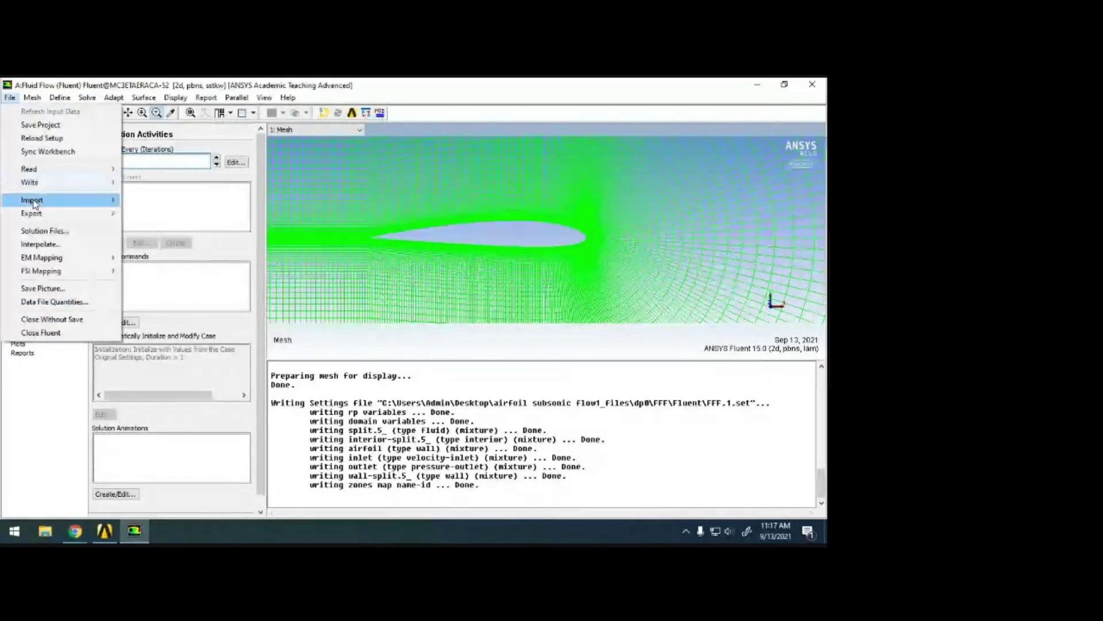
mouse_move(34, 204)
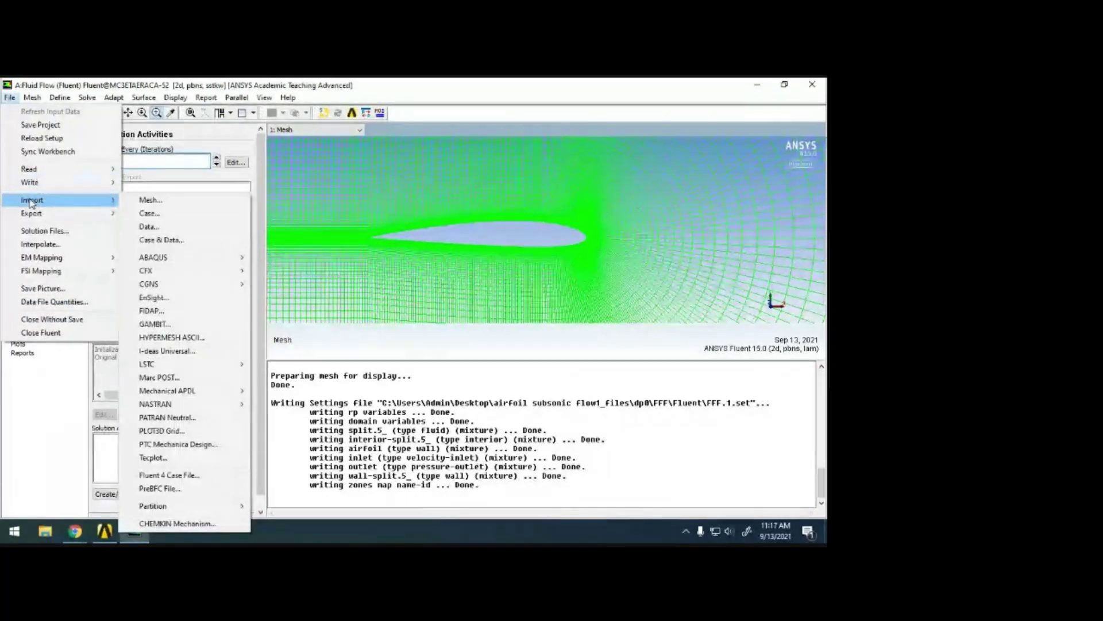
left_click(160, 230)
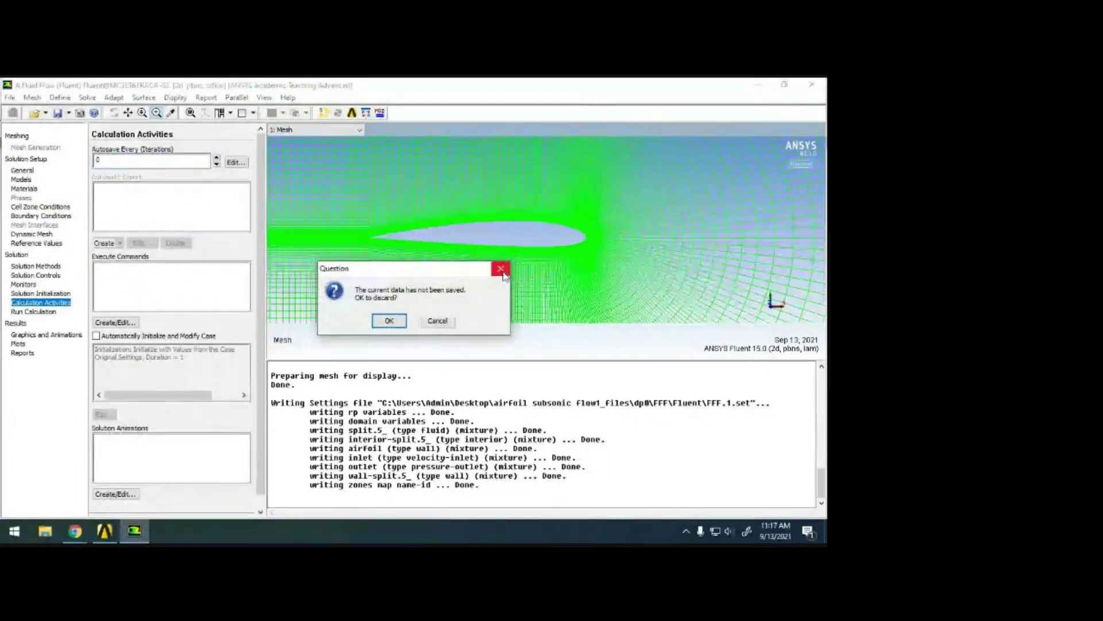
left_click(502, 270)
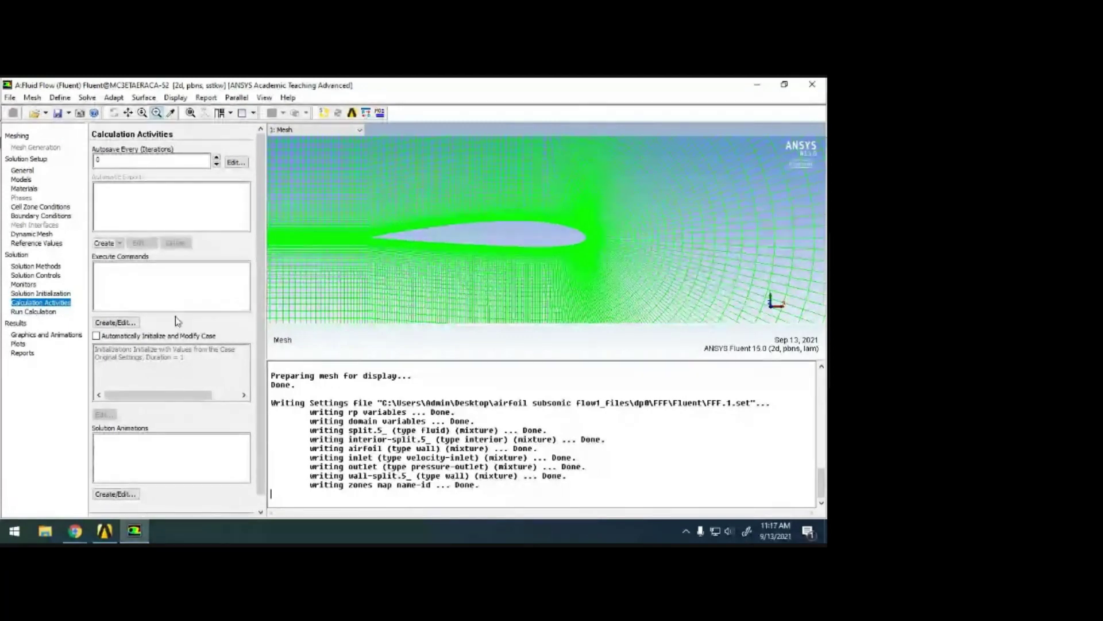
Step: Set the number of iterations for the run calculation to 10000
left_click(46, 311)
double_click(98, 183)
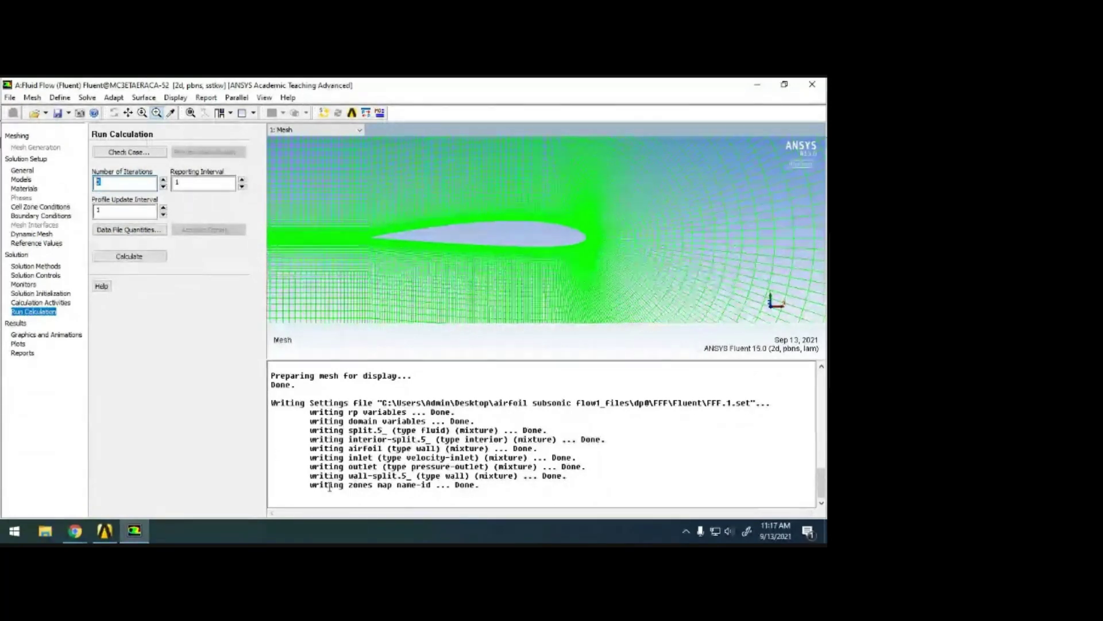
left_click(309, 486)
left_click_drag(309, 486, 500, 487)
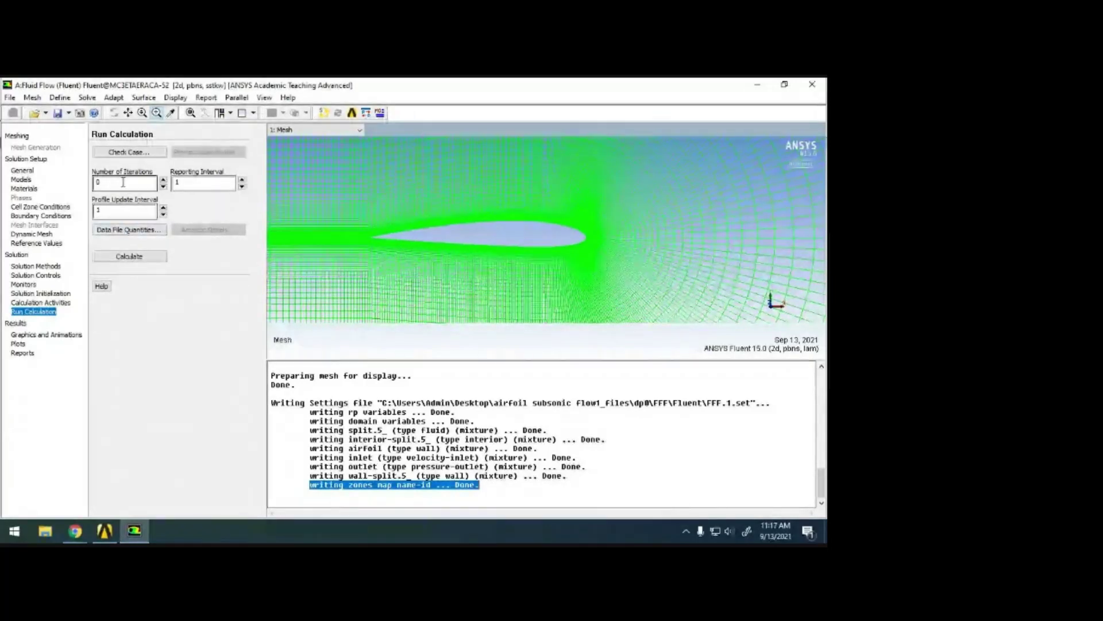
double_click(101, 183)
type("10000")
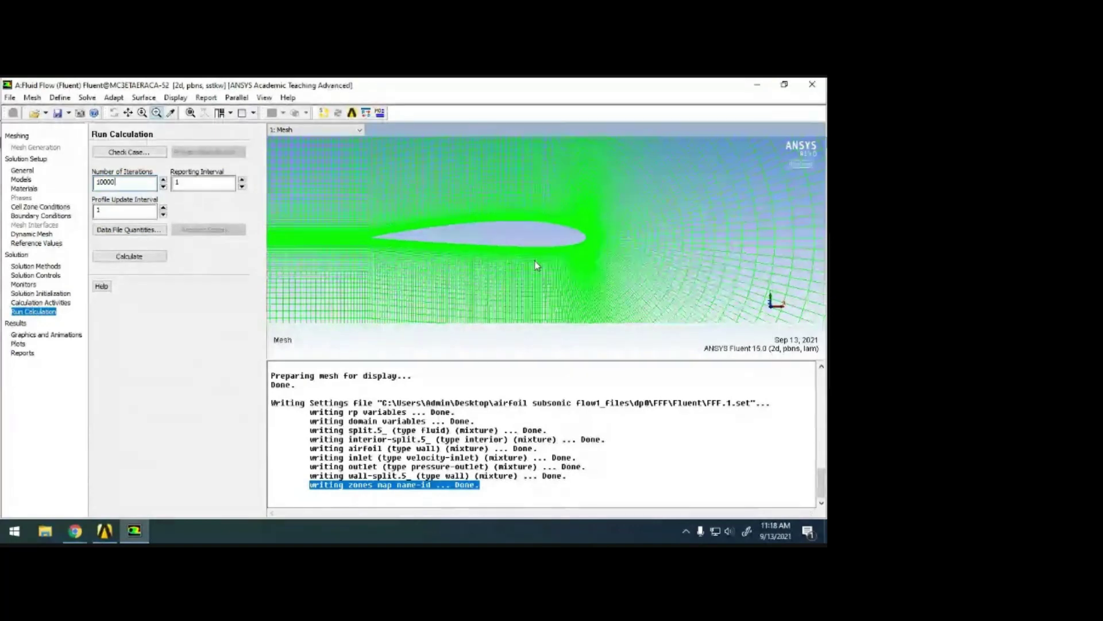
left_click(75, 531)
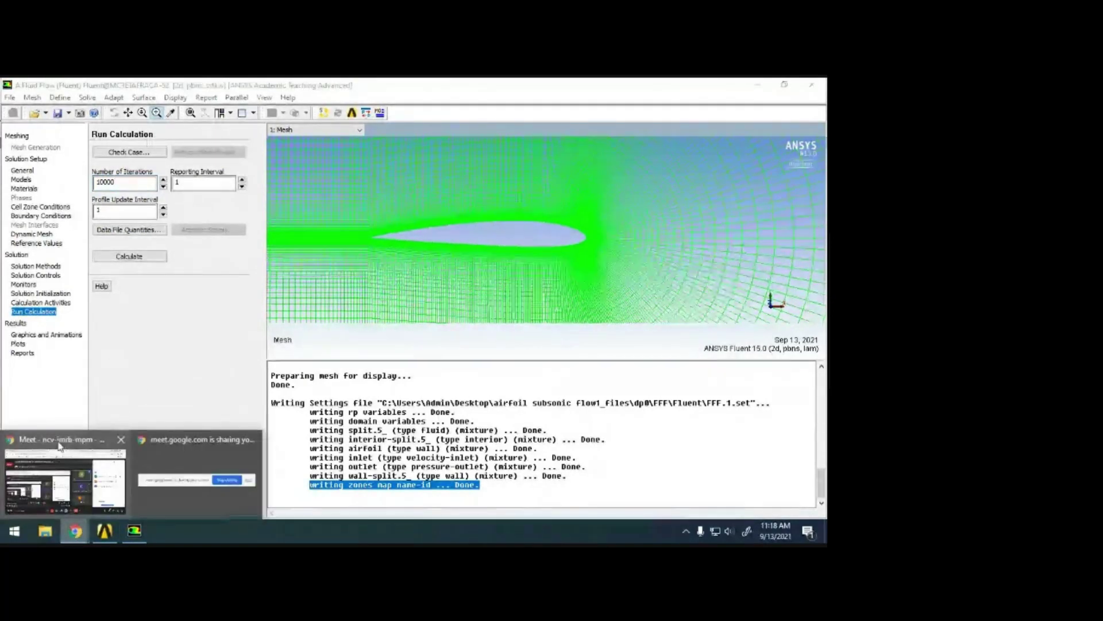
Step: Close Fluent, confirm the exit, and close the current Workbench project to return to the desktop
left_click(60, 445)
left_click(756, 91)
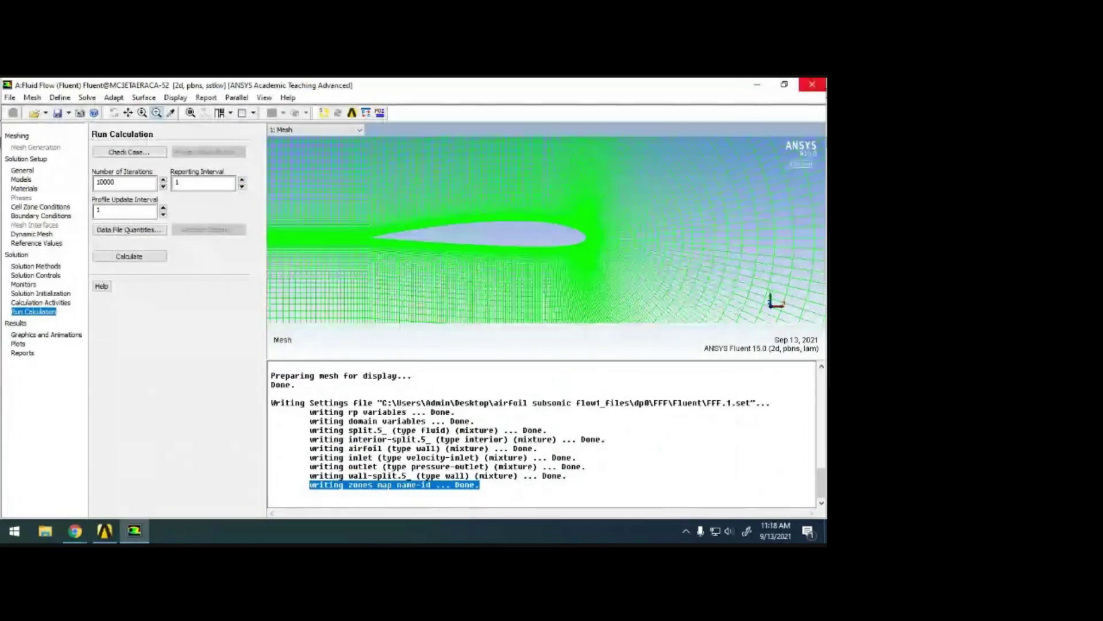
left_click(812, 85)
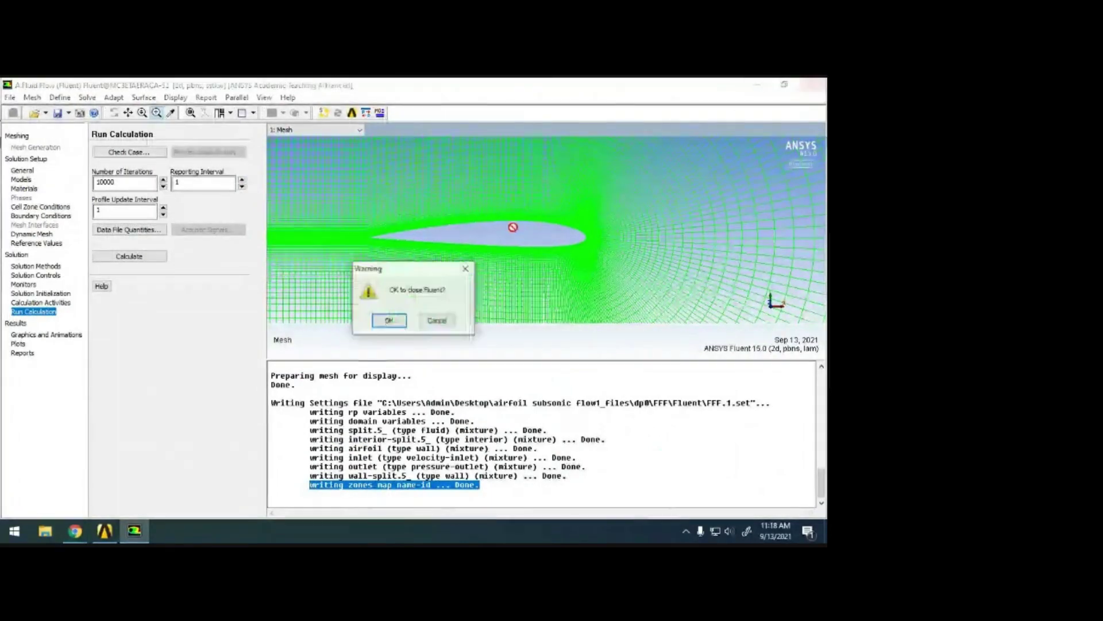
left_click(389, 320)
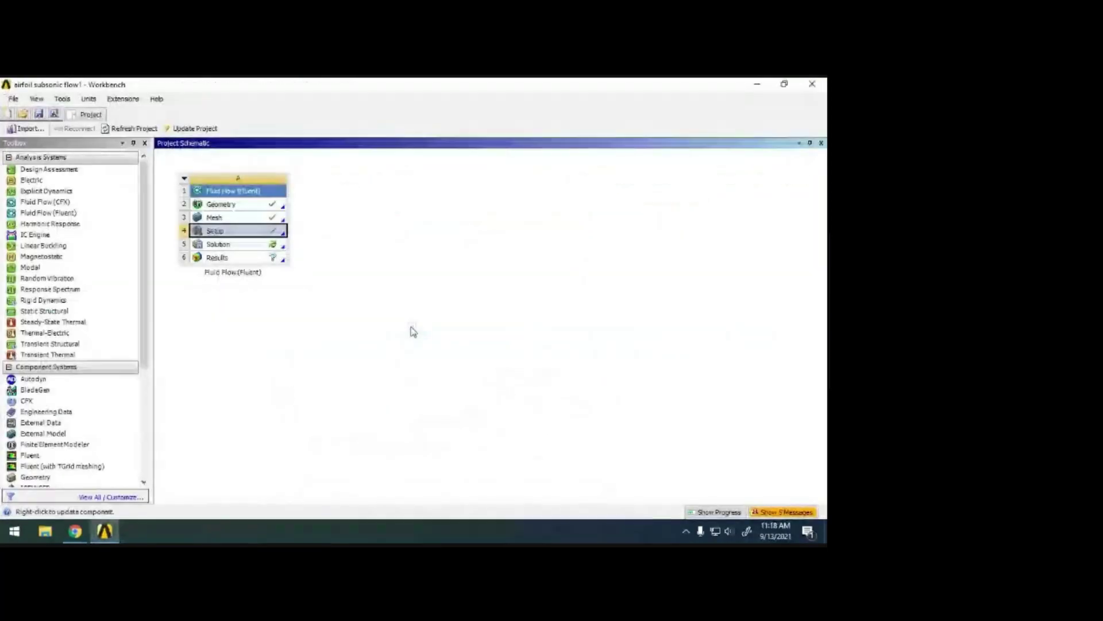
left_click(812, 84)
left_click(492, 301)
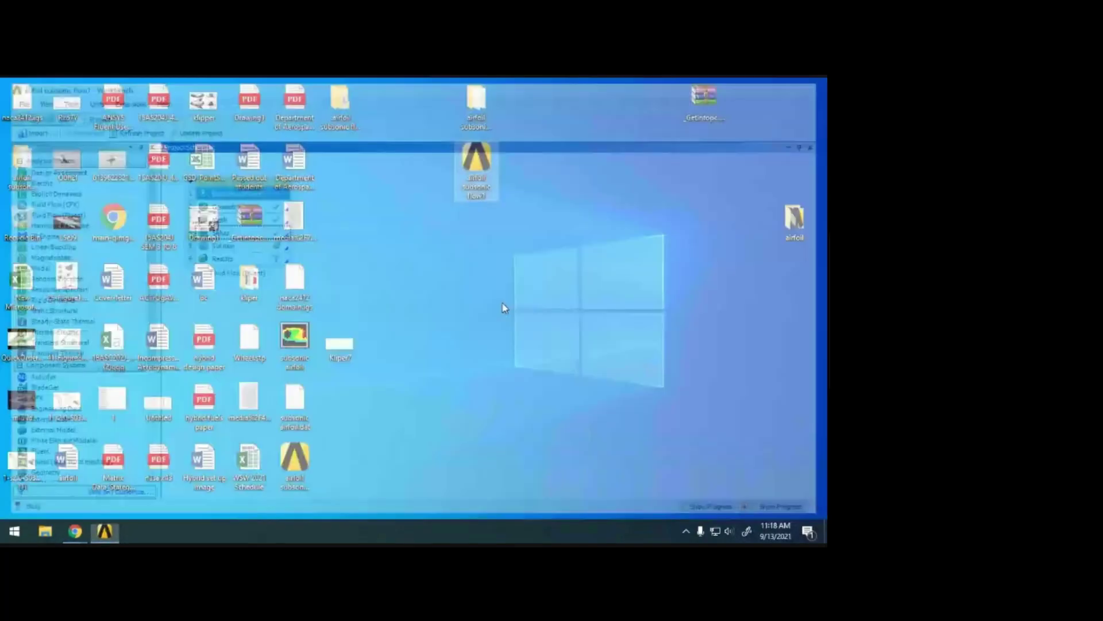
Step: Open the airfoil subsonic flow1 project from the desktop's airfoil folder in Workbench and dismiss the Getting Started message
double_click(795, 224)
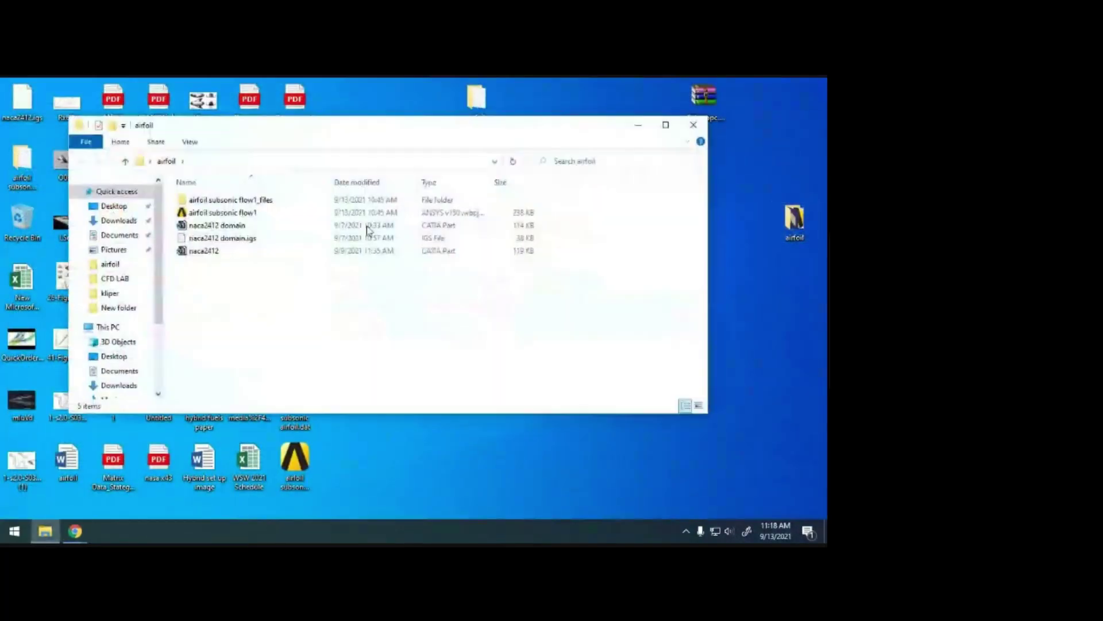
left_click(239, 212)
double_click(239, 213)
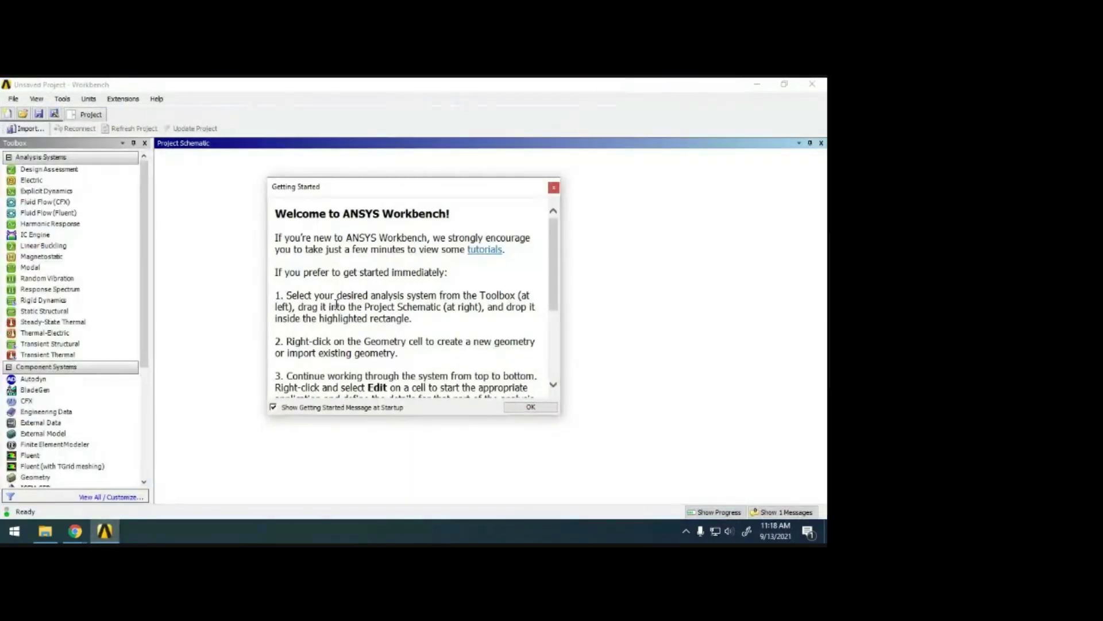
left_click(520, 407)
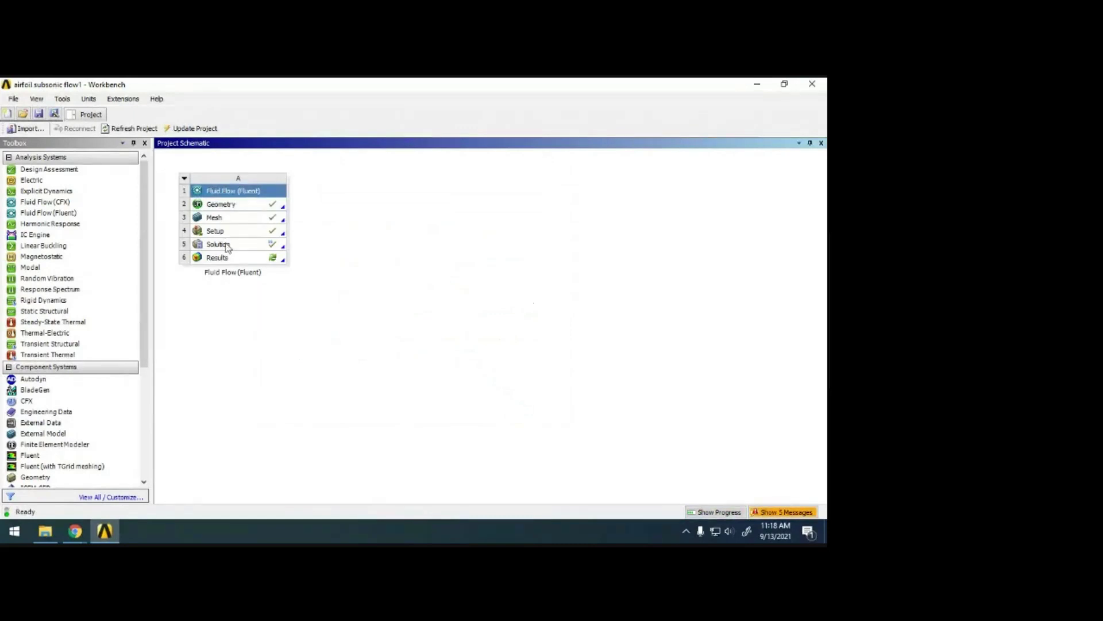
Step: Open the Fluid Flow (Fluent) system's Solution cell in a maximized Fluent window and start the calculation
right_click(226, 246)
left_click(308, 252)
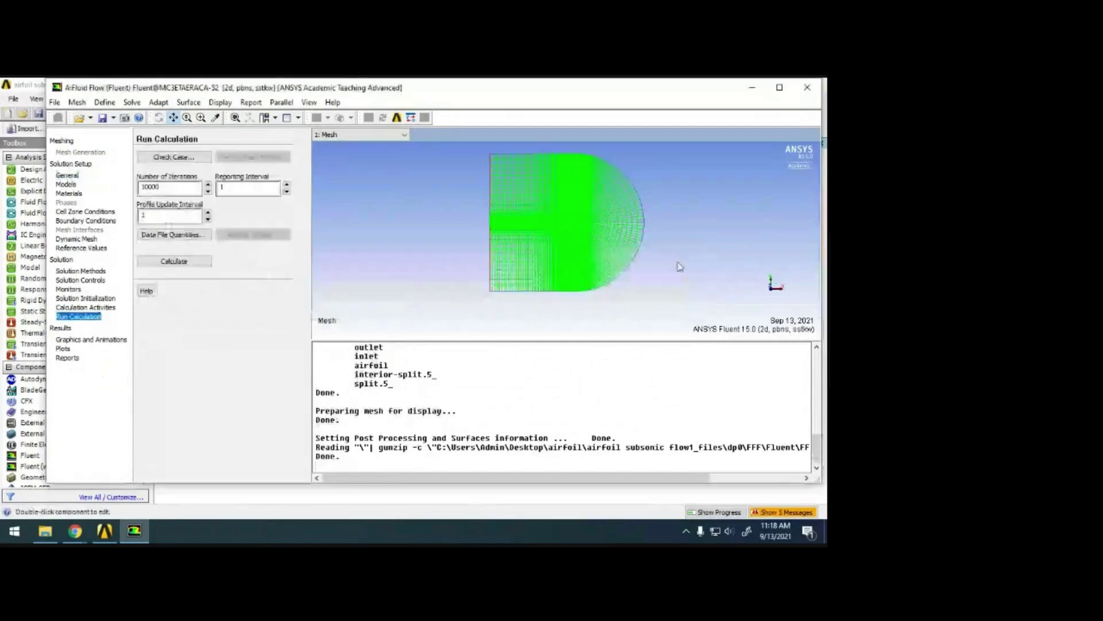
left_click(780, 87)
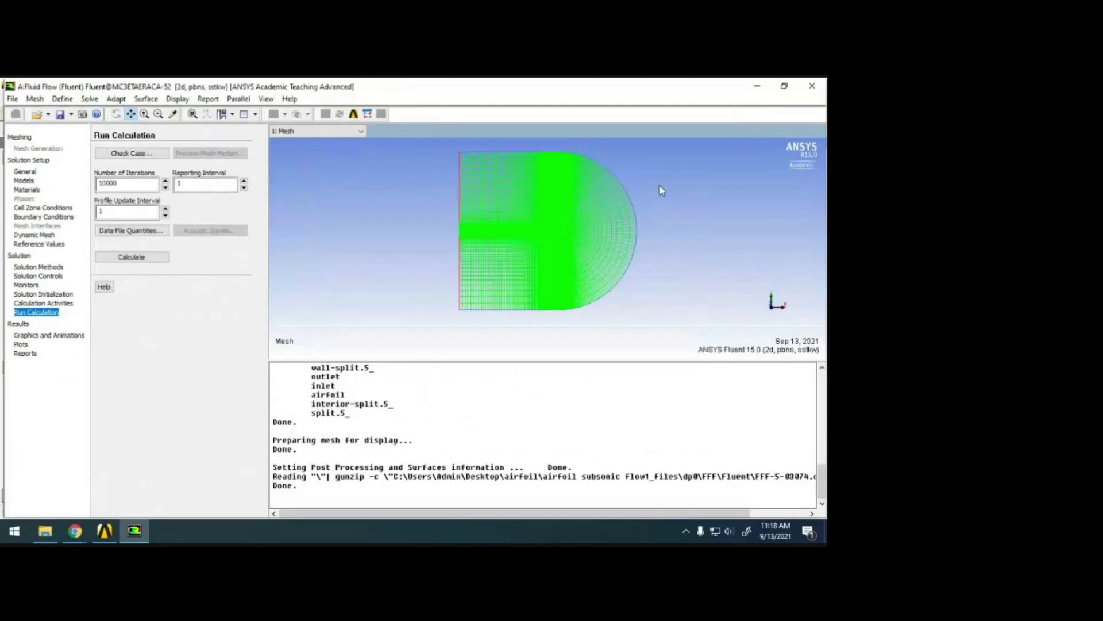
left_click(154, 259)
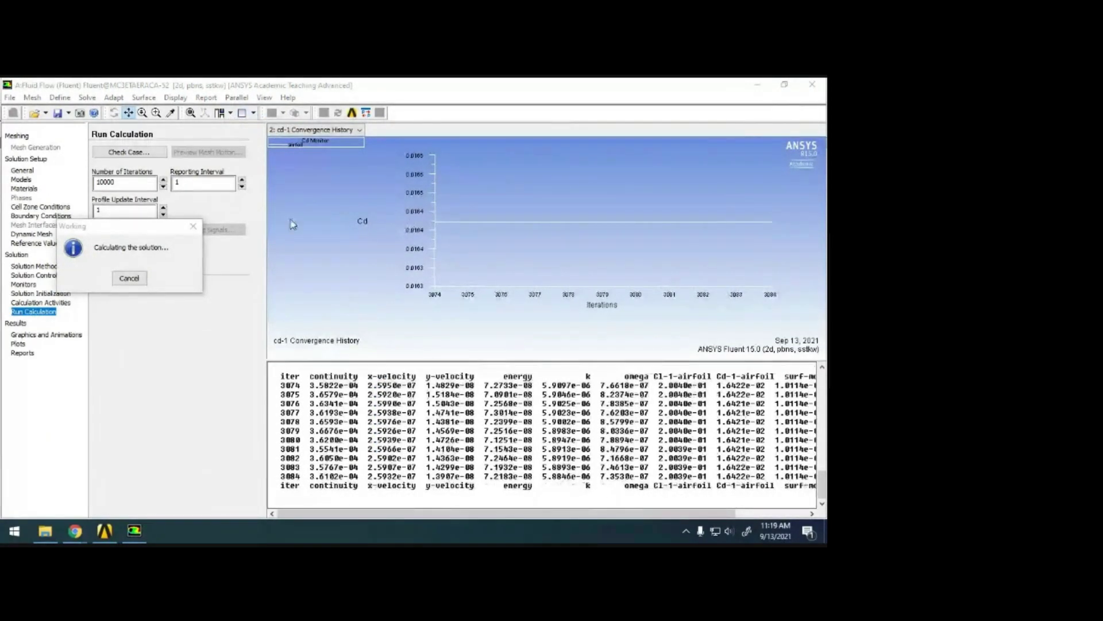
Step: Hide the task page and split the graphics area into four windows for the convergence plots
left_click(230, 113)
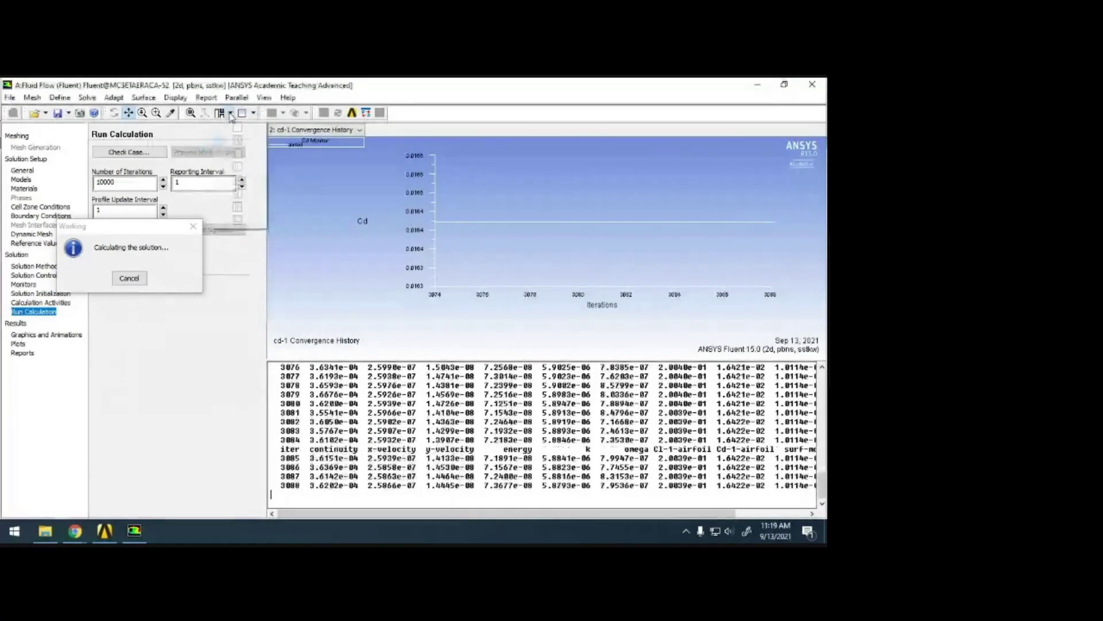
left_click(241, 155)
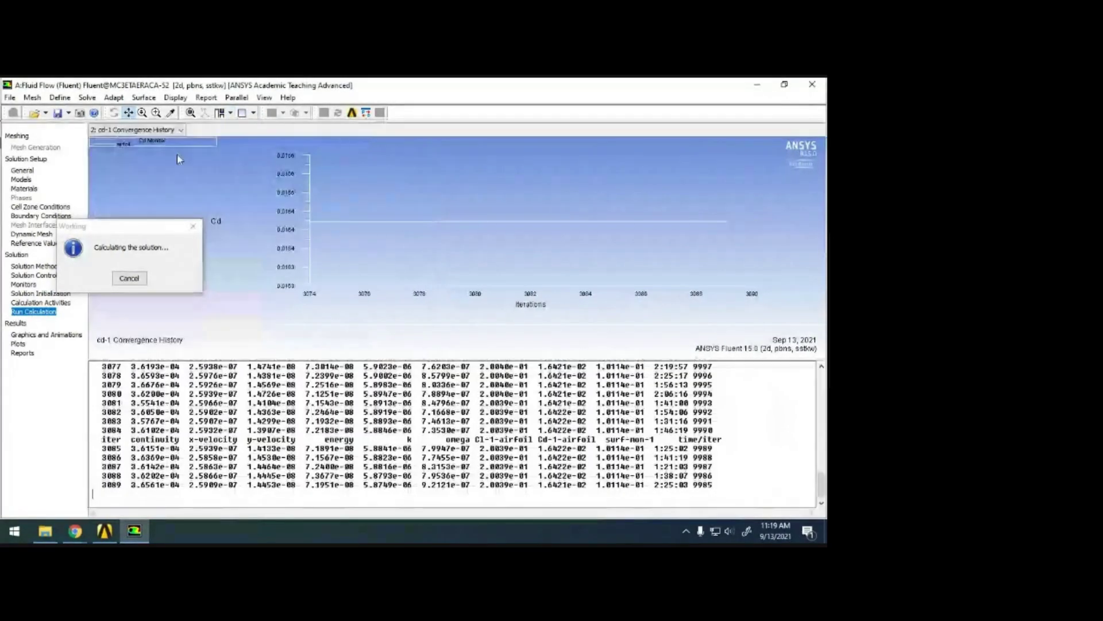
left_click(253, 113)
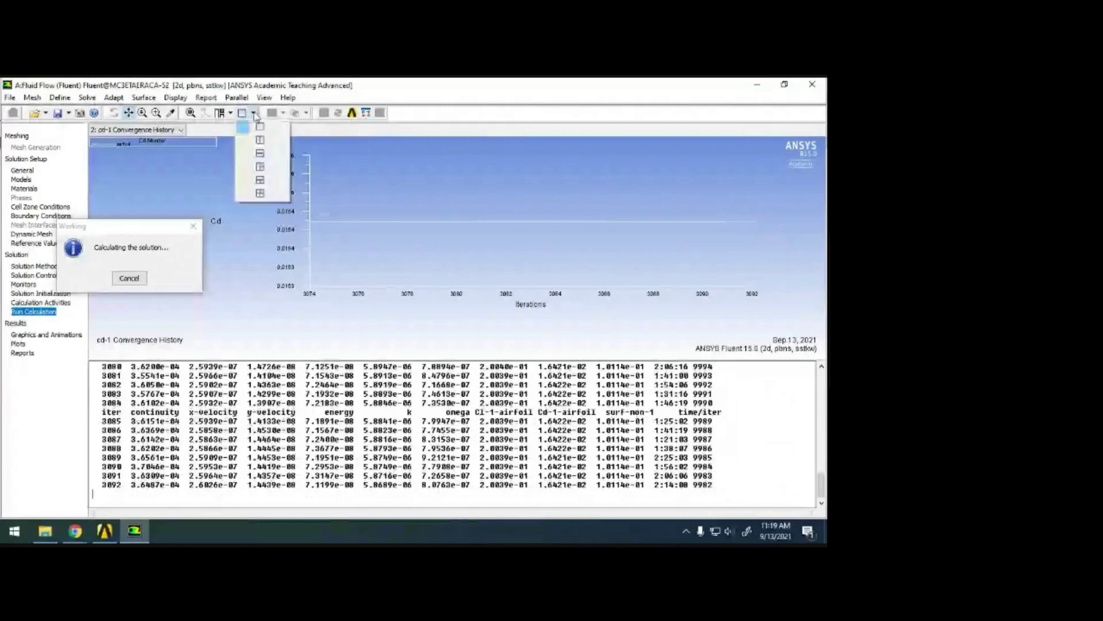
left_click(262, 196)
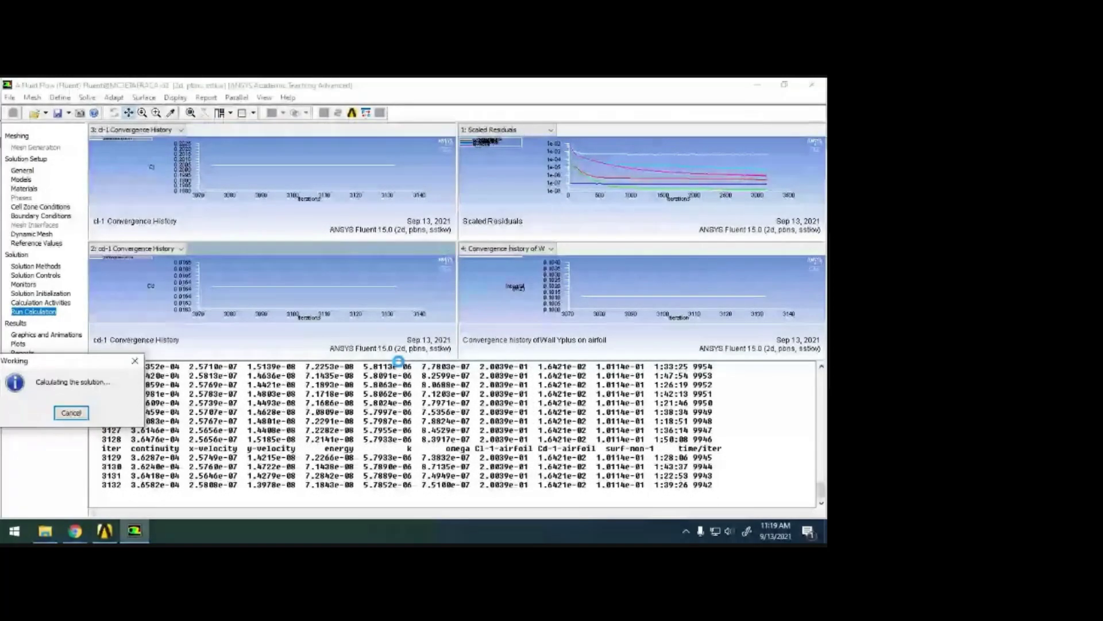
Step: Stop the running calculation and highlight the airfoil's lift and drag coefficients of the last iteration in the console
left_click(71, 413)
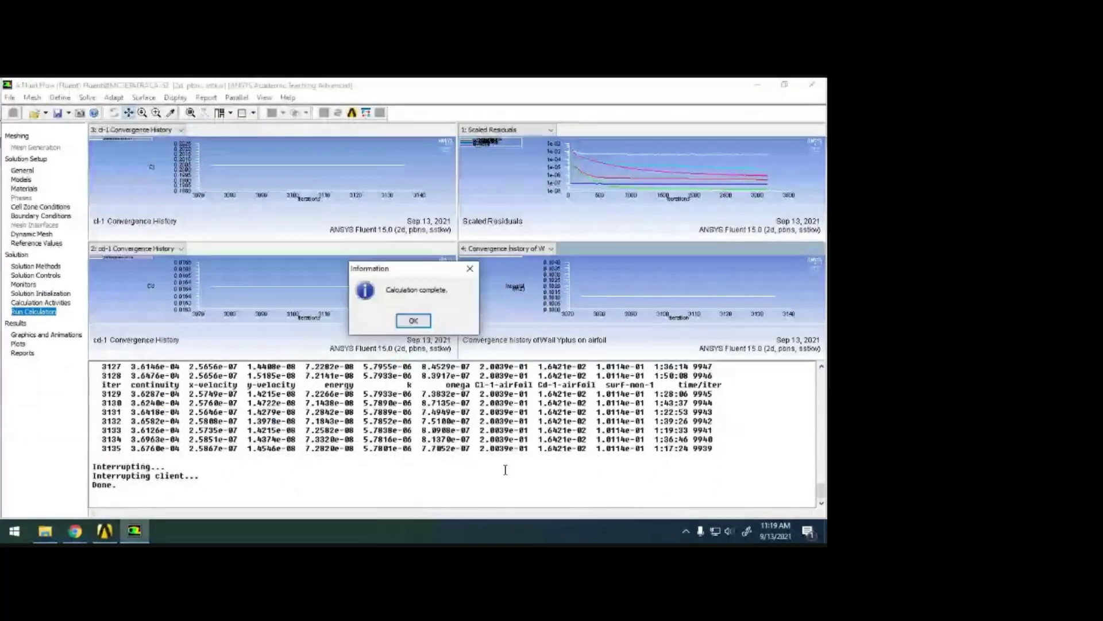
left_click(413, 320)
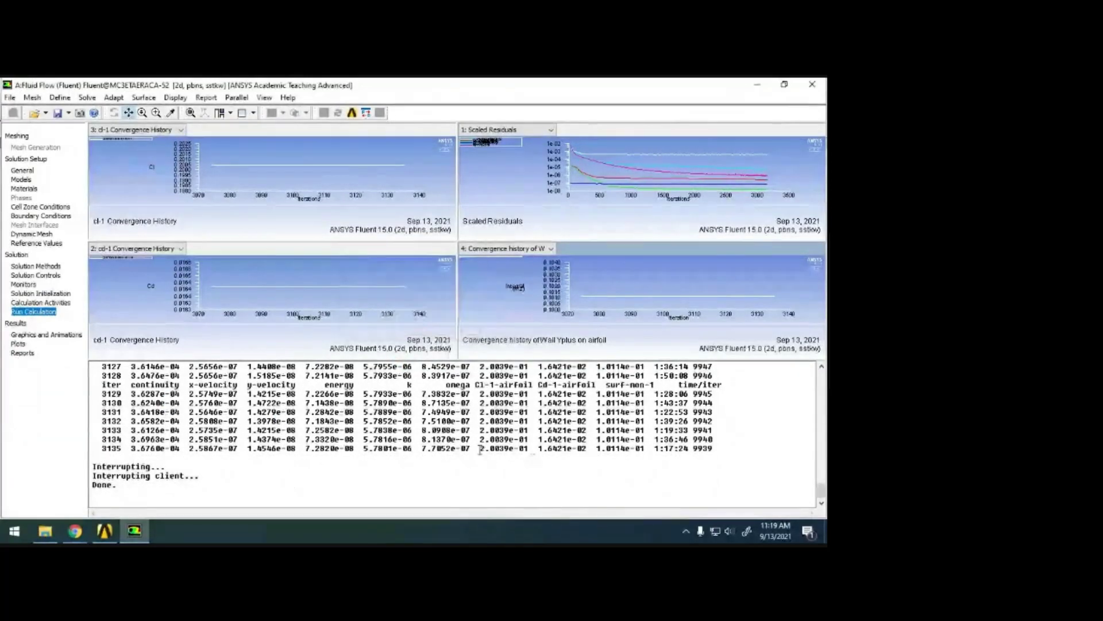
left_click_drag(480, 450, 586, 449)
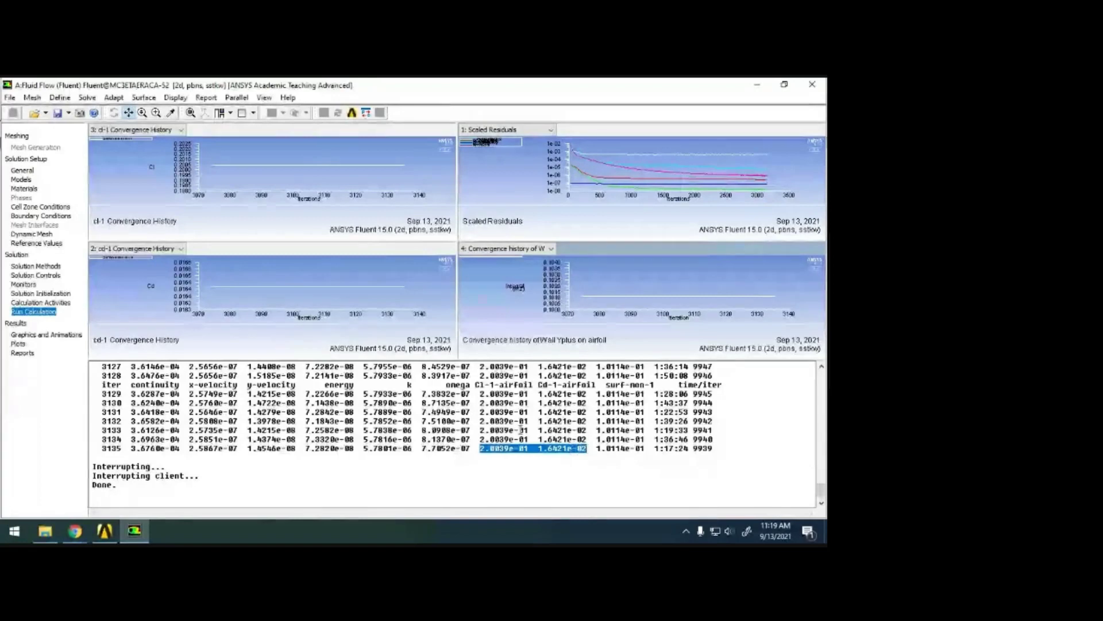
left_click(479, 450)
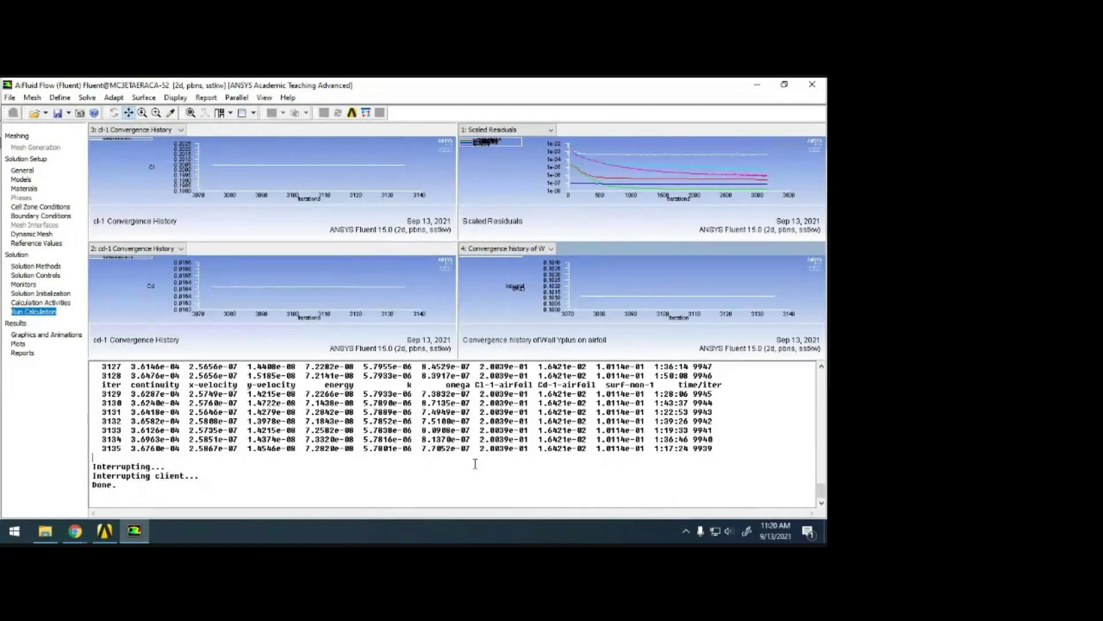
left_click_drag(490, 447, 476, 447)
left_click(487, 453)
Step: Review the viscous model options without changing them, the solution methods and the run calculation settings
left_click(22, 180)
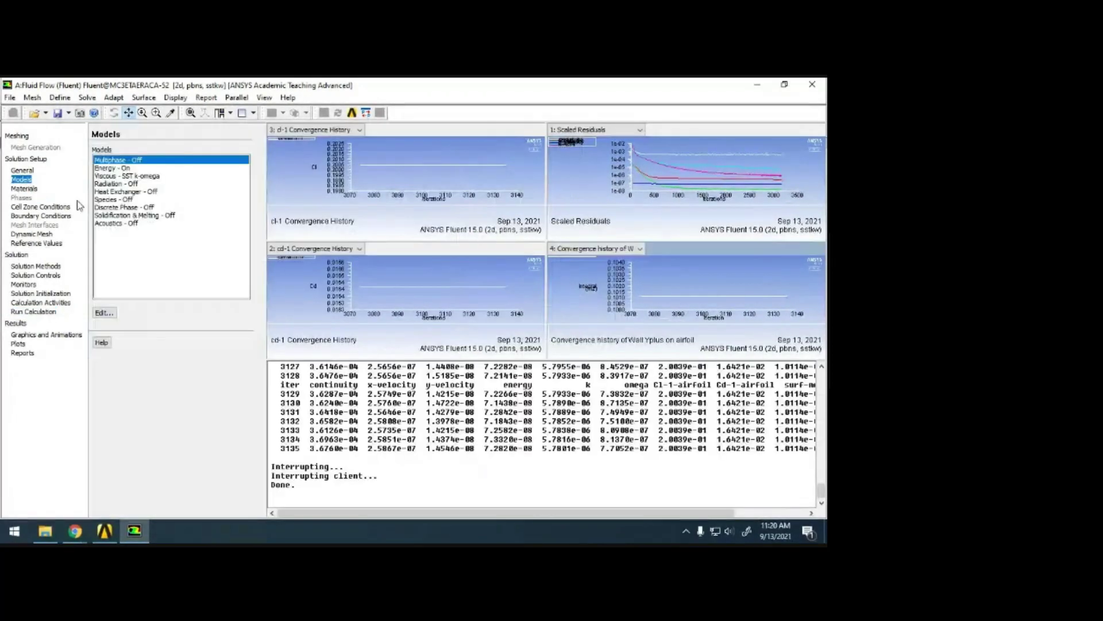
double_click(129, 176)
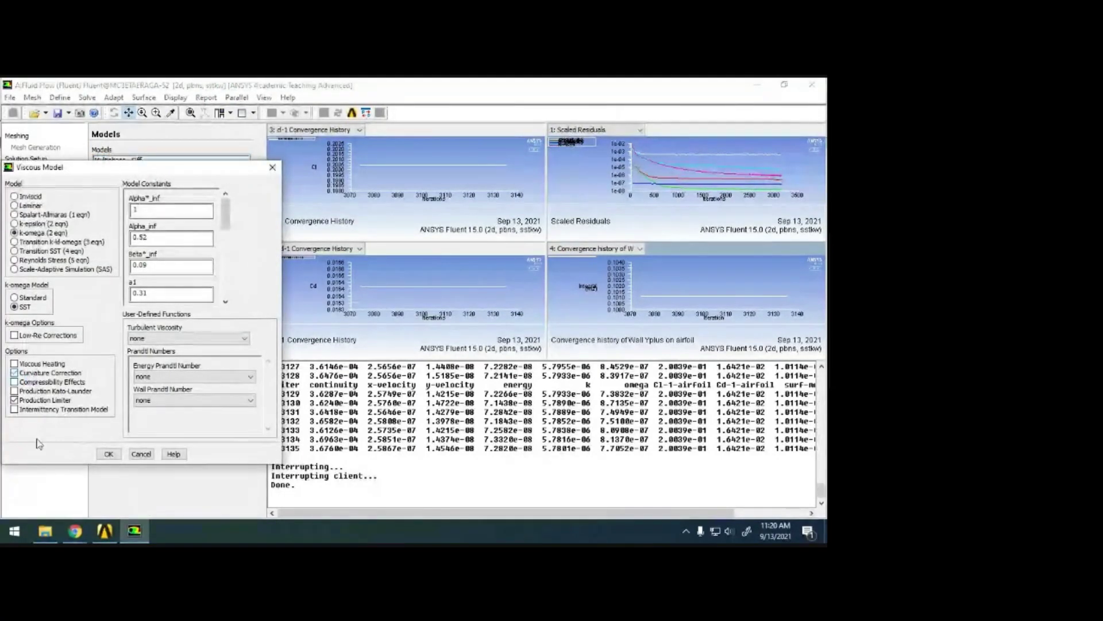
left_click(141, 454)
left_click(36, 266)
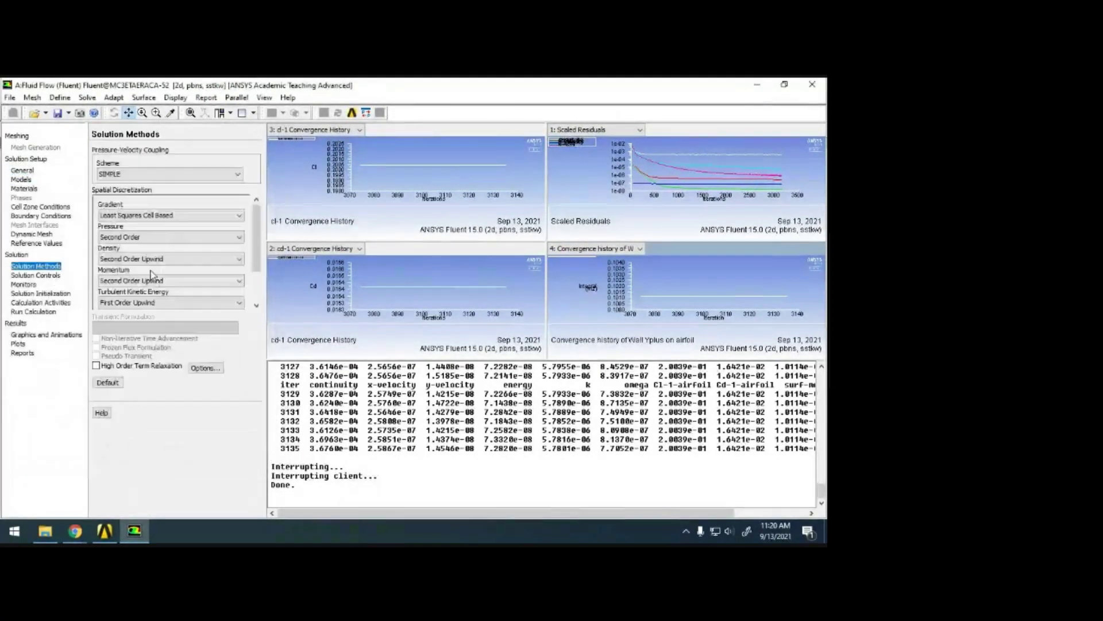
left_click(37, 313)
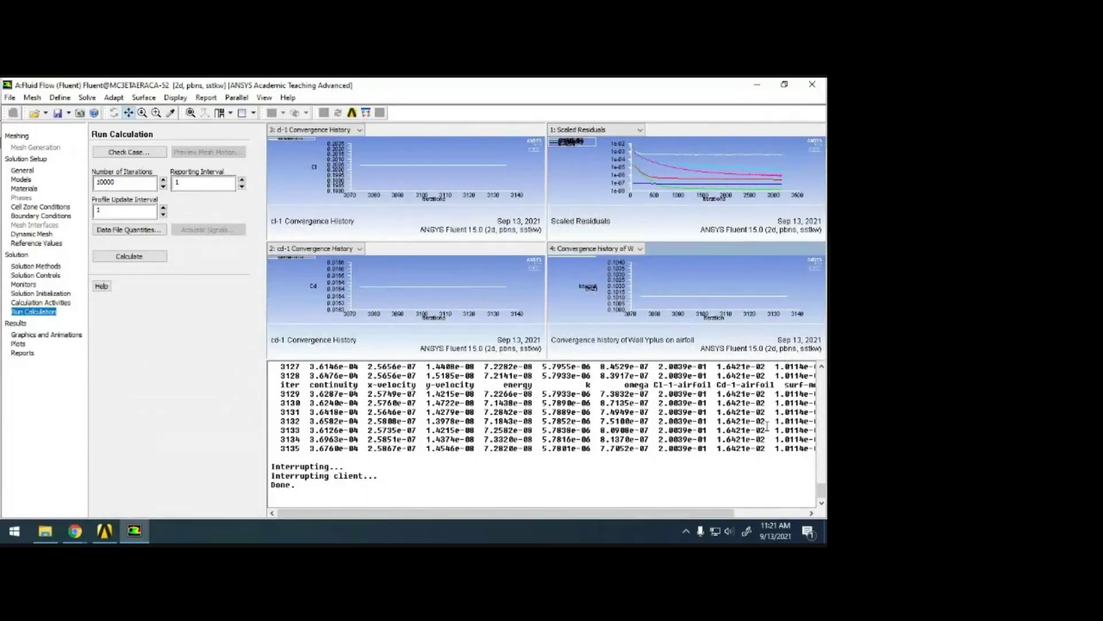
left_click(74, 538)
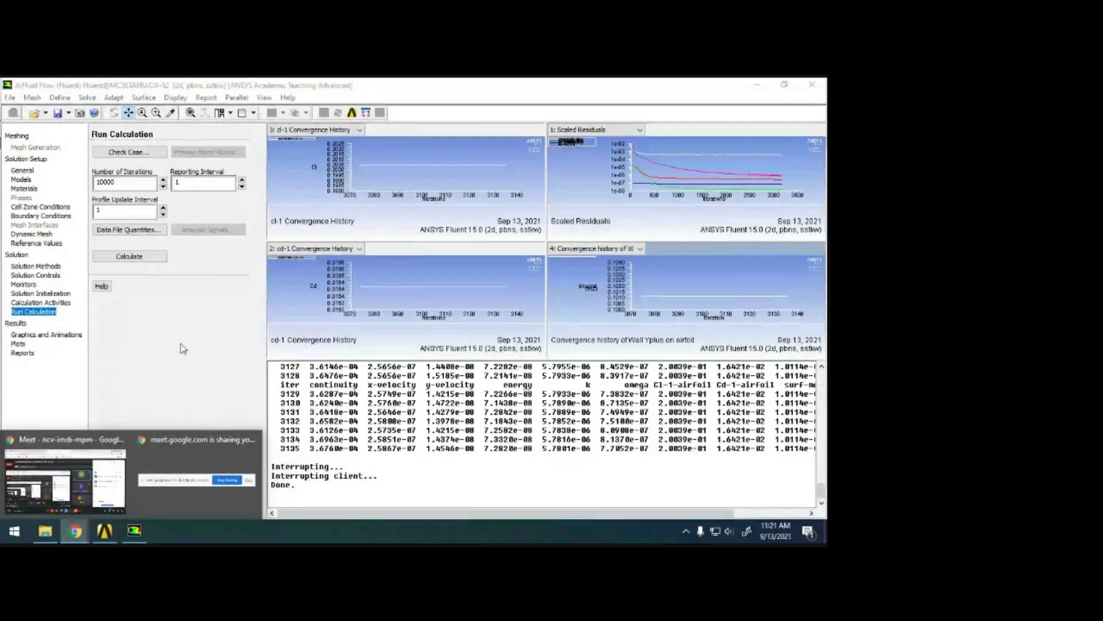
Step: Display filled contours of static pressure without any surface selected
left_click(47, 334)
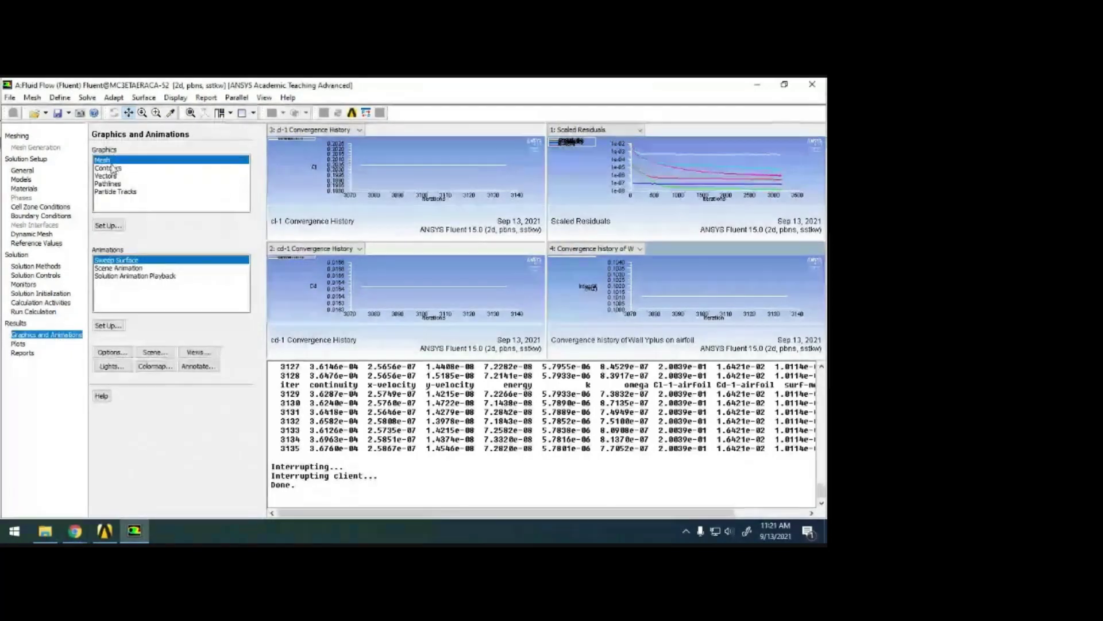
left_click(108, 168)
left_click(108, 225)
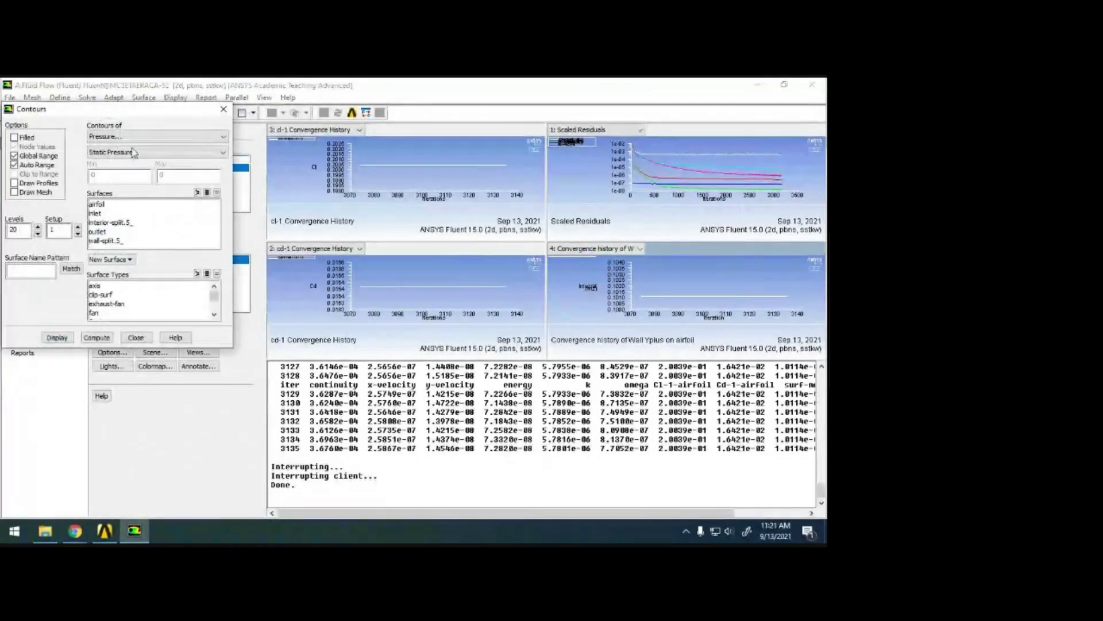
left_click(112, 206)
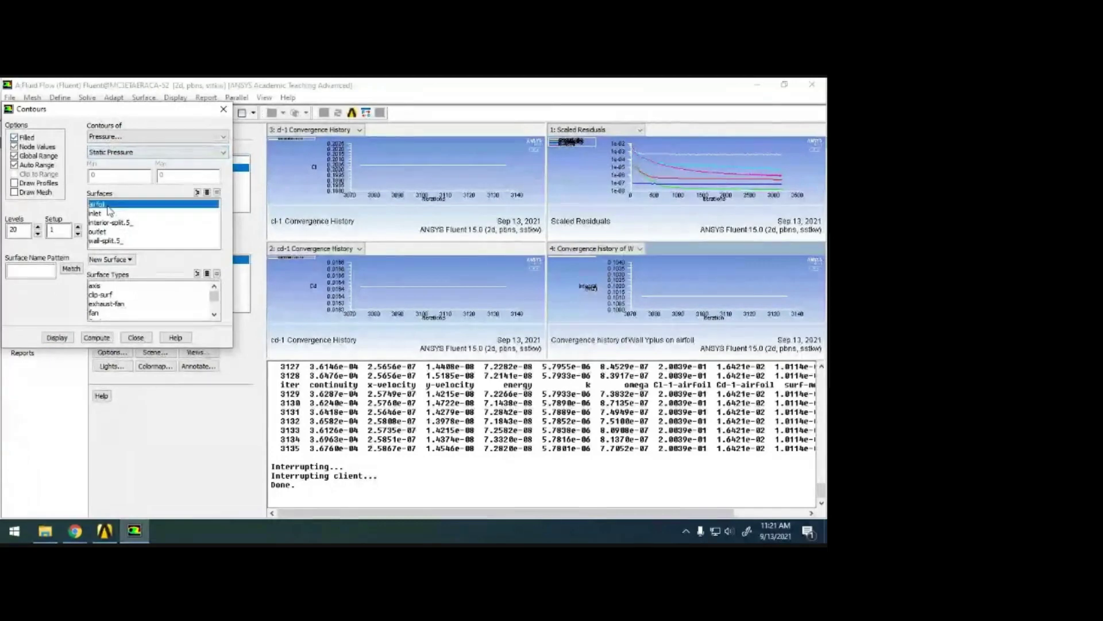
left_click(99, 205)
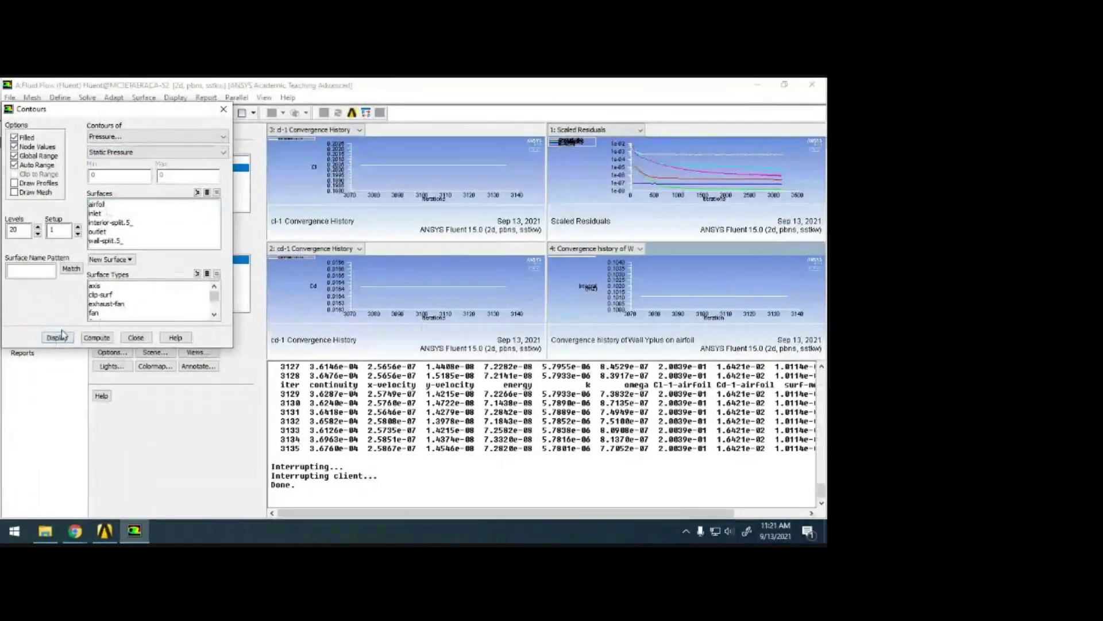
left_click(56, 338)
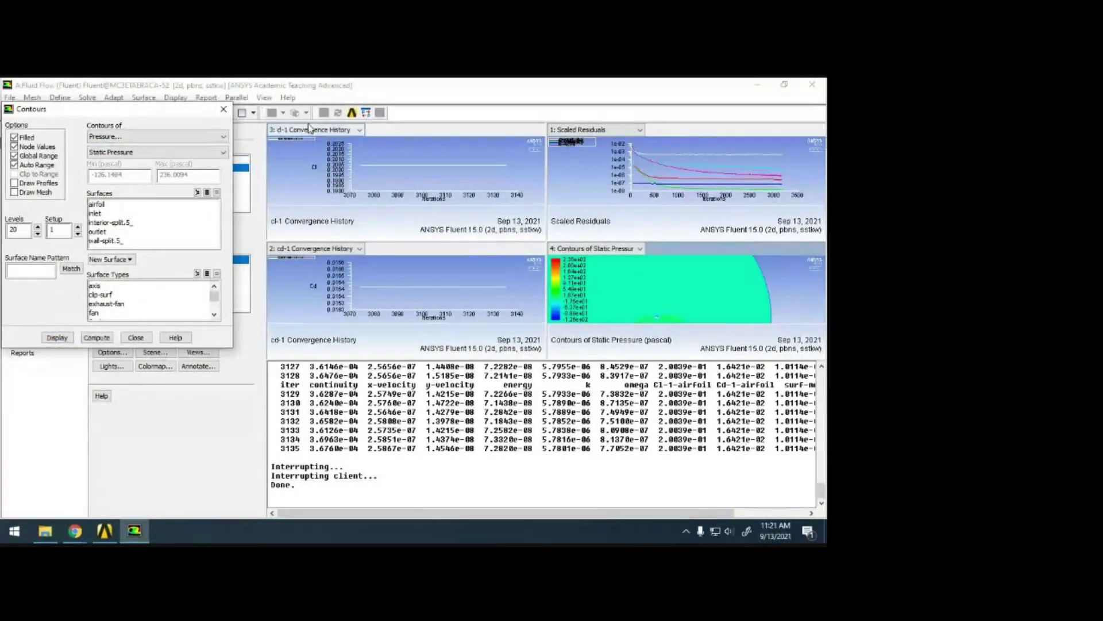
Step: Switch the graphics area to a single window and frame the static pressure contours around the airfoil
left_click(254, 113)
left_click(261, 133)
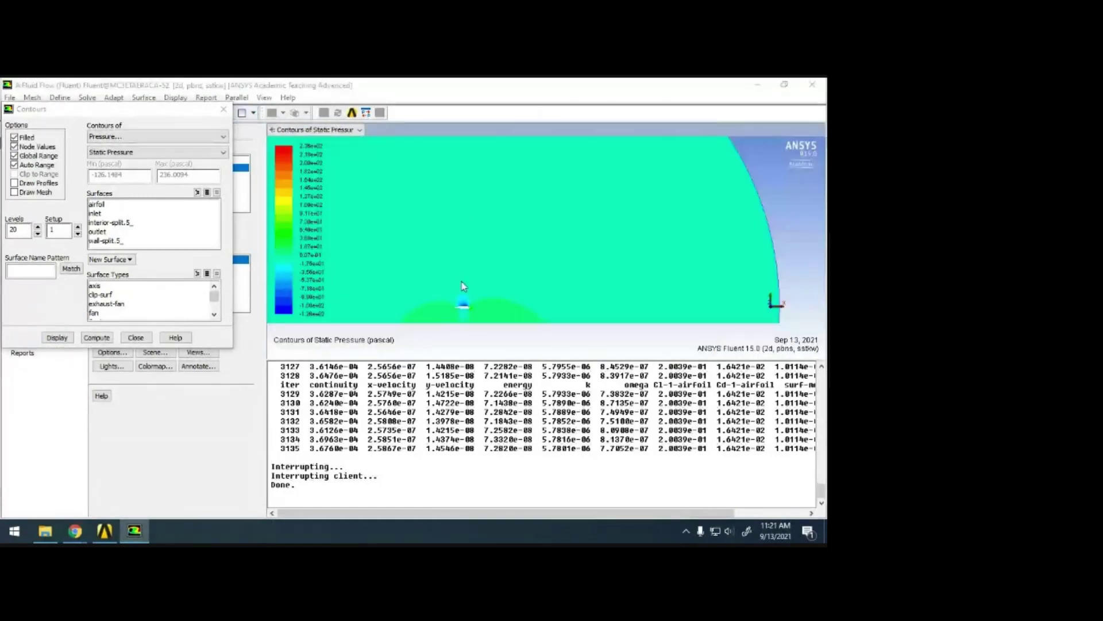
middle_click_drag(505, 195, 581, 265)
middle_click_drag(515, 206, 563, 233)
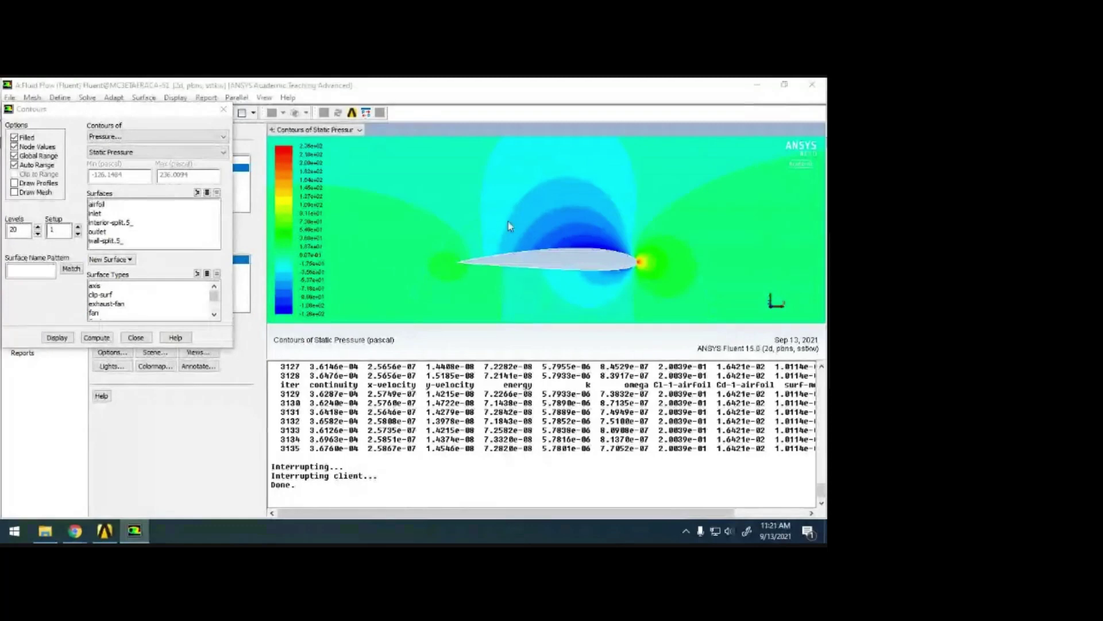
Step: Display filled contours of velocity magnitude around the airfoil and close the contour settings
left_click(131, 138)
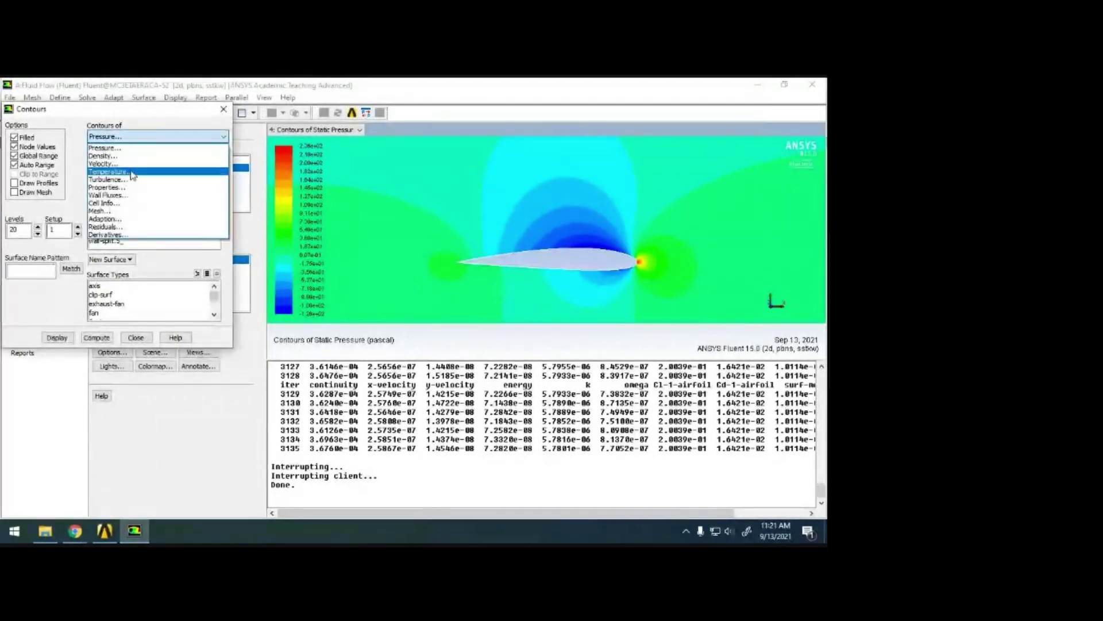
left_click(104, 164)
left_click(57, 337)
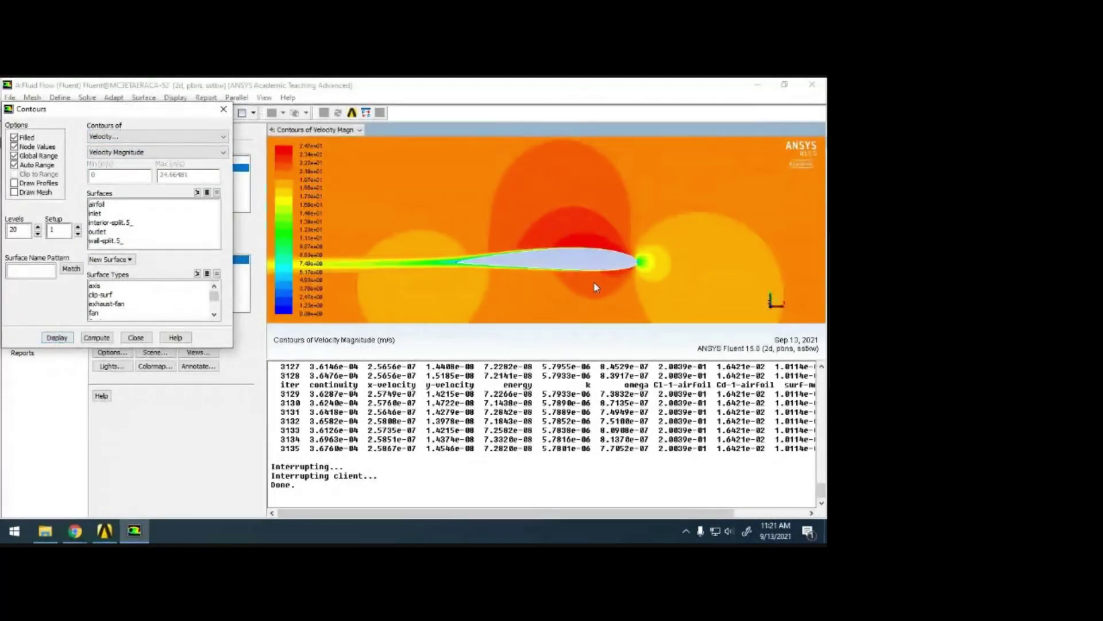
middle_click_drag(595, 287, 606, 251)
middle_click_drag(433, 189, 656, 281)
left_click(224, 109)
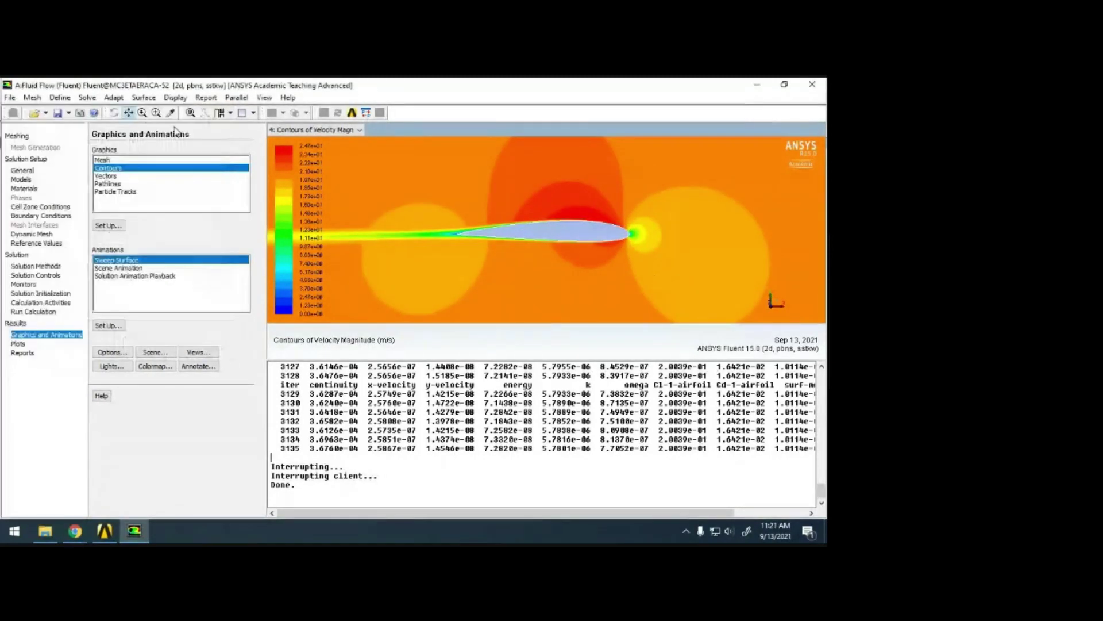
Step: Plot the pressure coefficient along the airfoil surface as an XY plot against position in the X direction
left_click(109, 176)
left_click(118, 184)
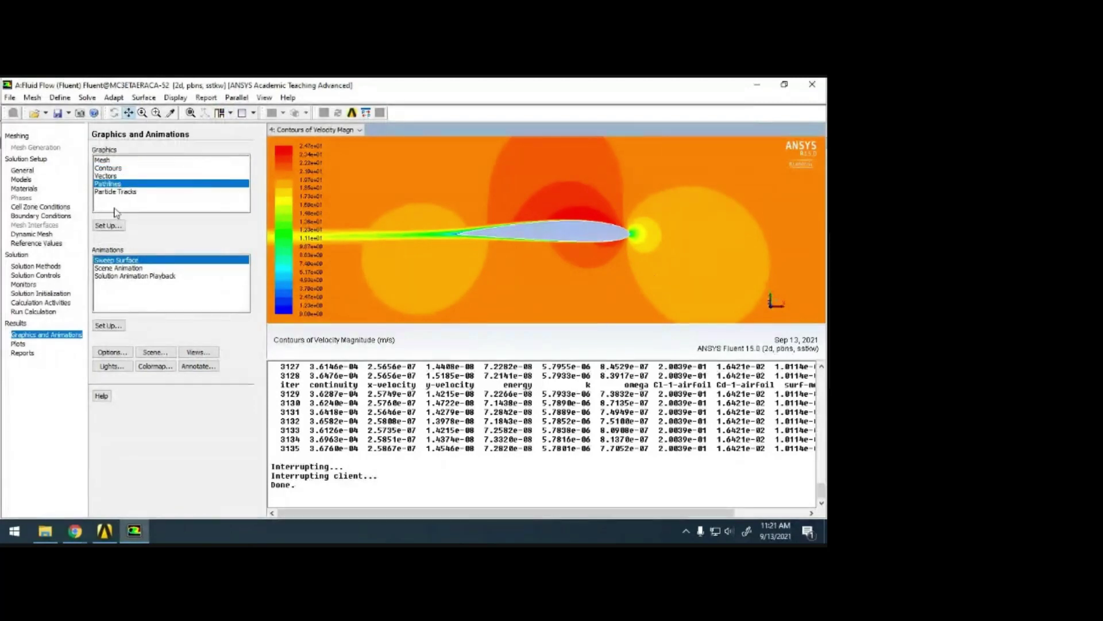
left_click(19, 344)
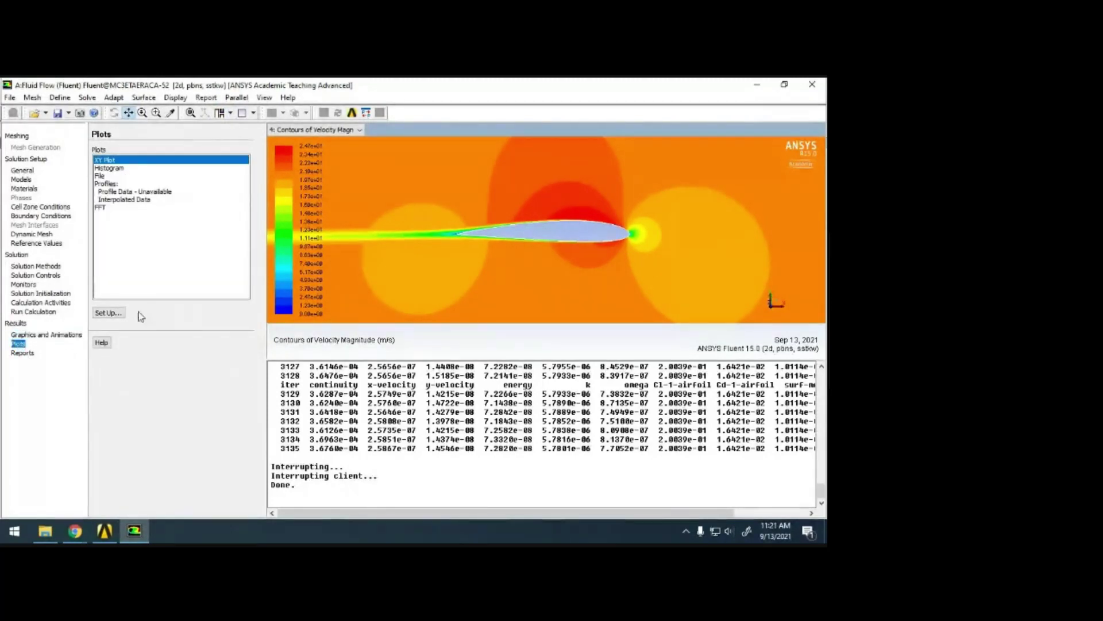
left_click(118, 314)
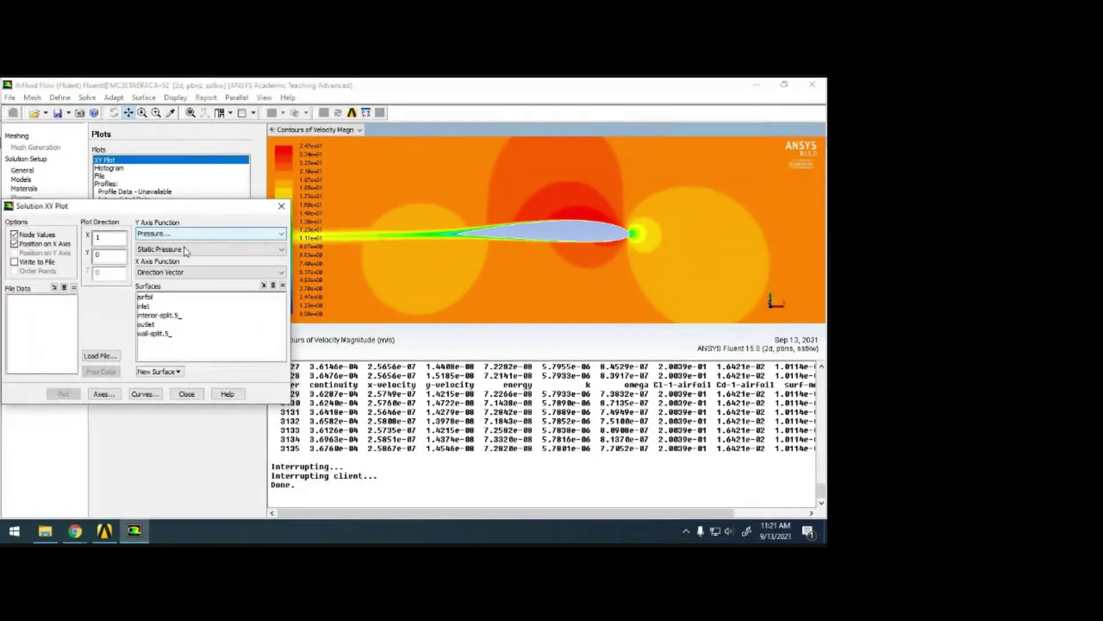
left_click(185, 251)
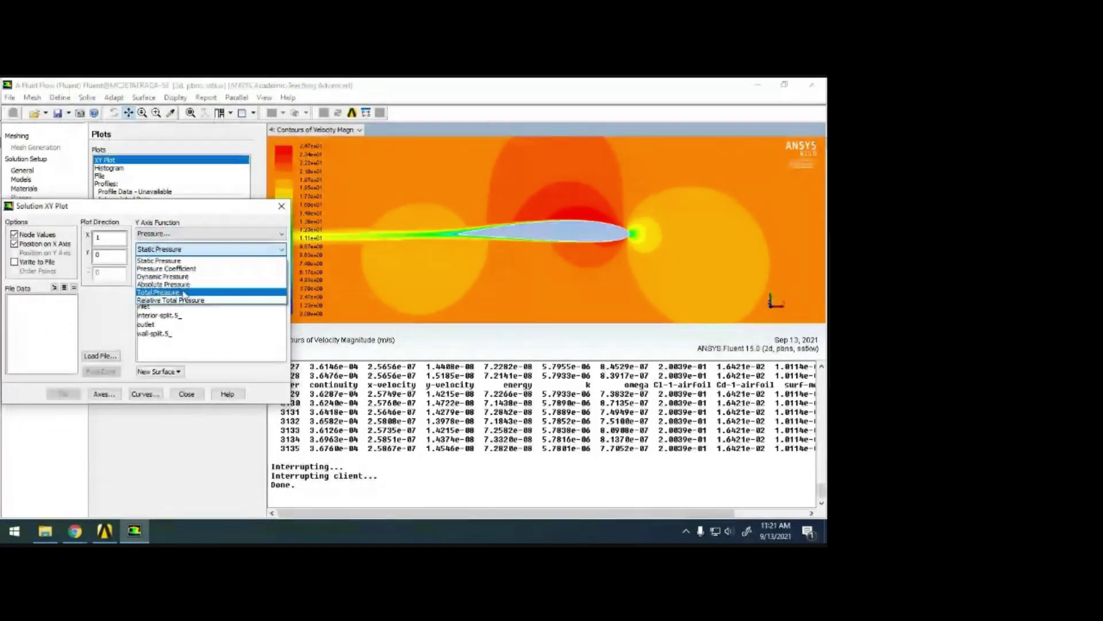
left_click(172, 269)
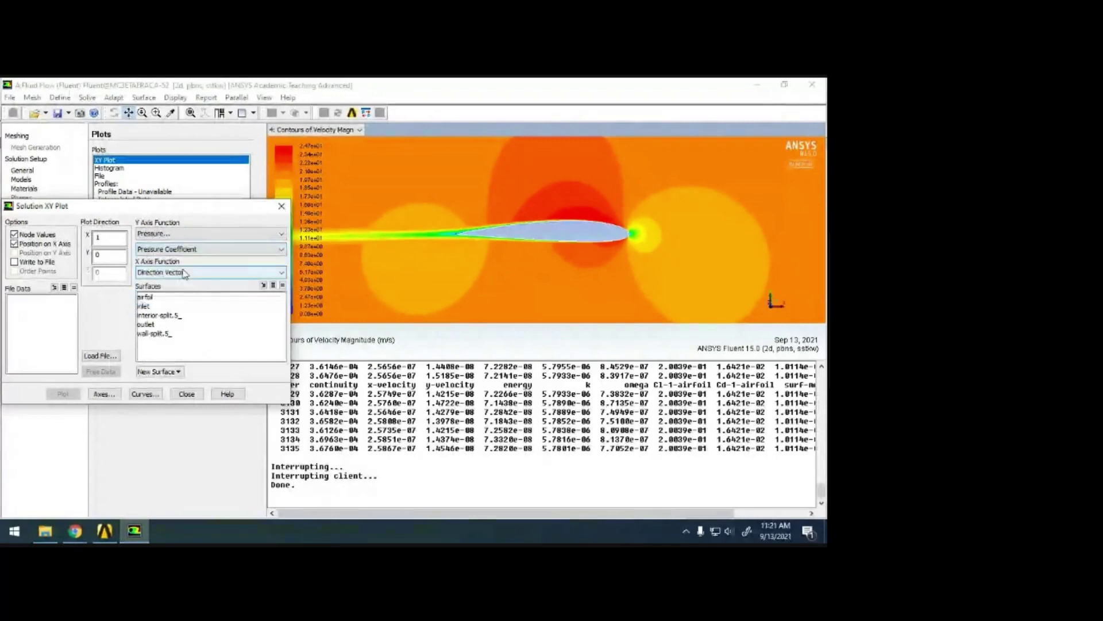
left_click(146, 297)
left_click(64, 393)
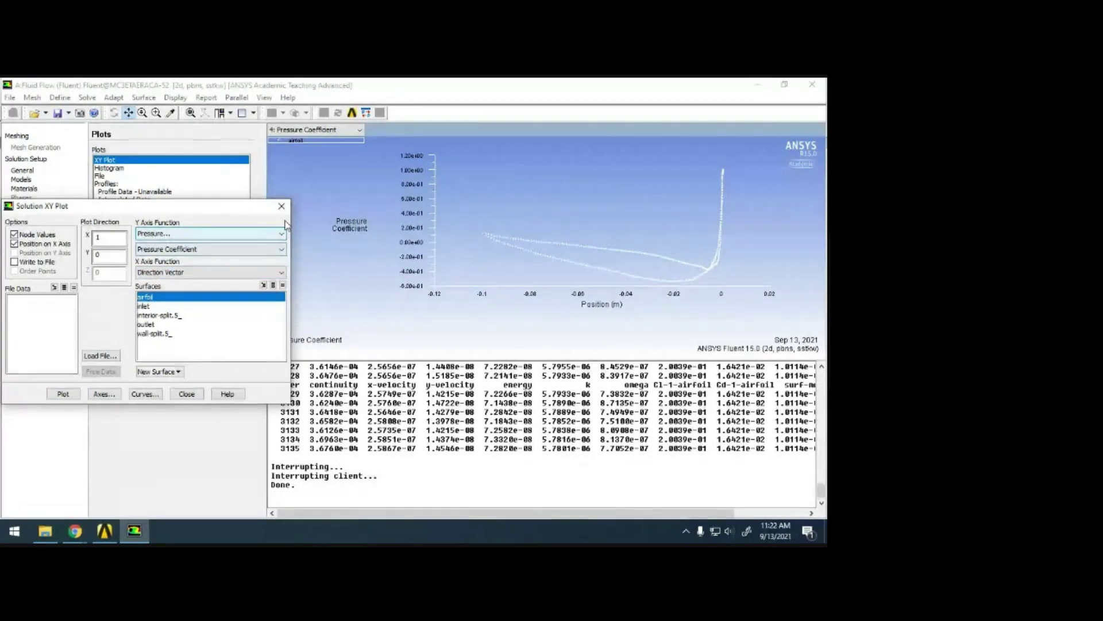
Step: Plot the wall shear stress along the airfoil as an XY plot and close the plot settings
left_click(269, 236)
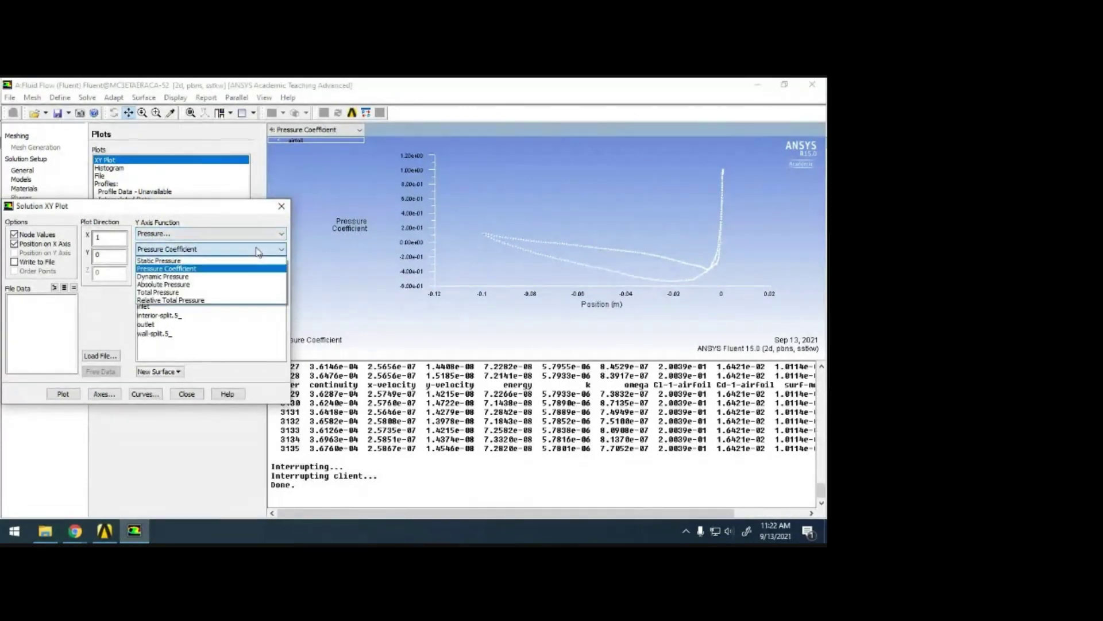
left_click(251, 236)
left_click(251, 237)
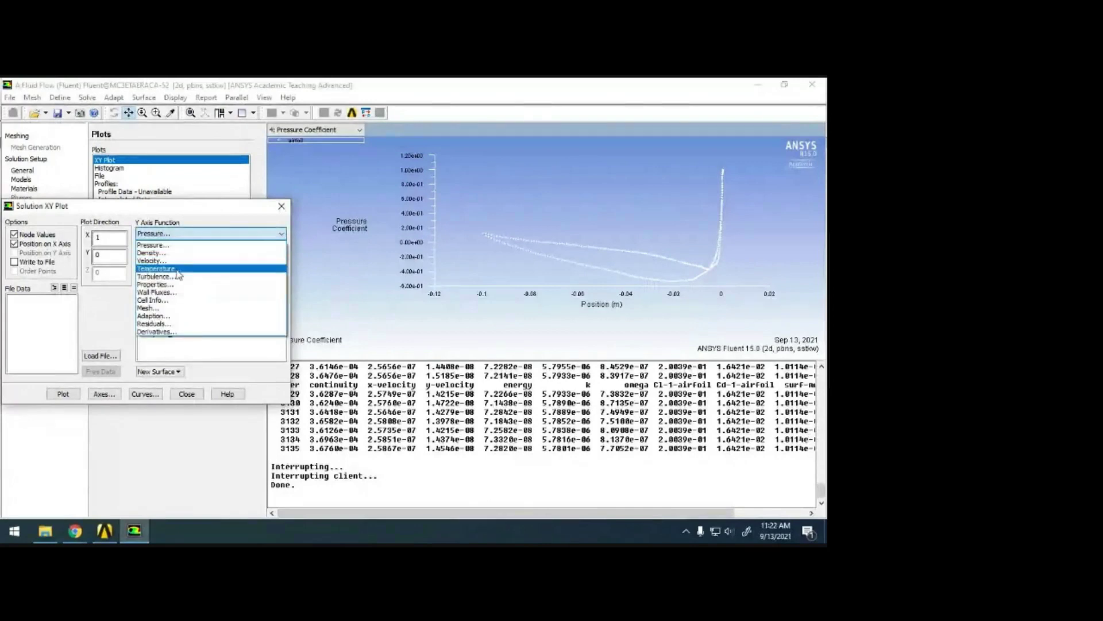
left_click(172, 293)
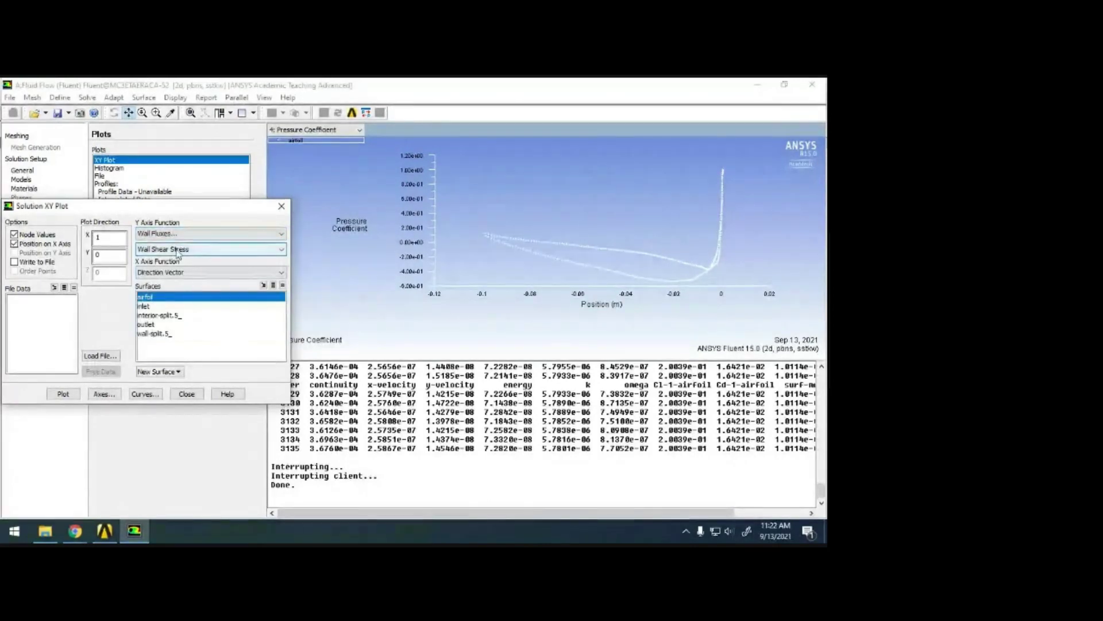
left_click(64, 395)
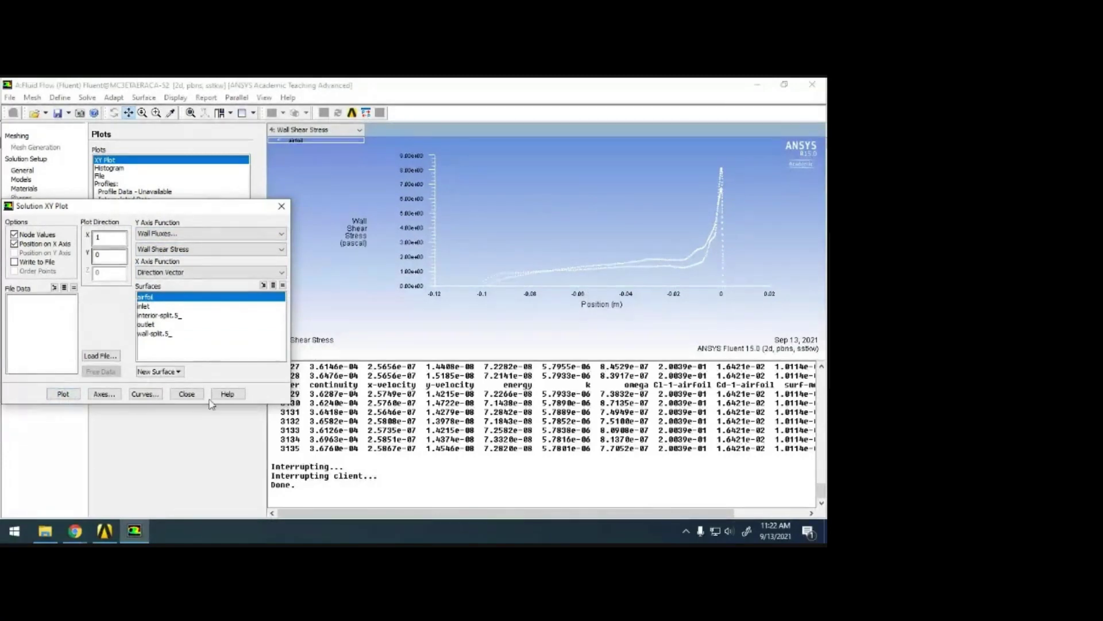
left_click(187, 394)
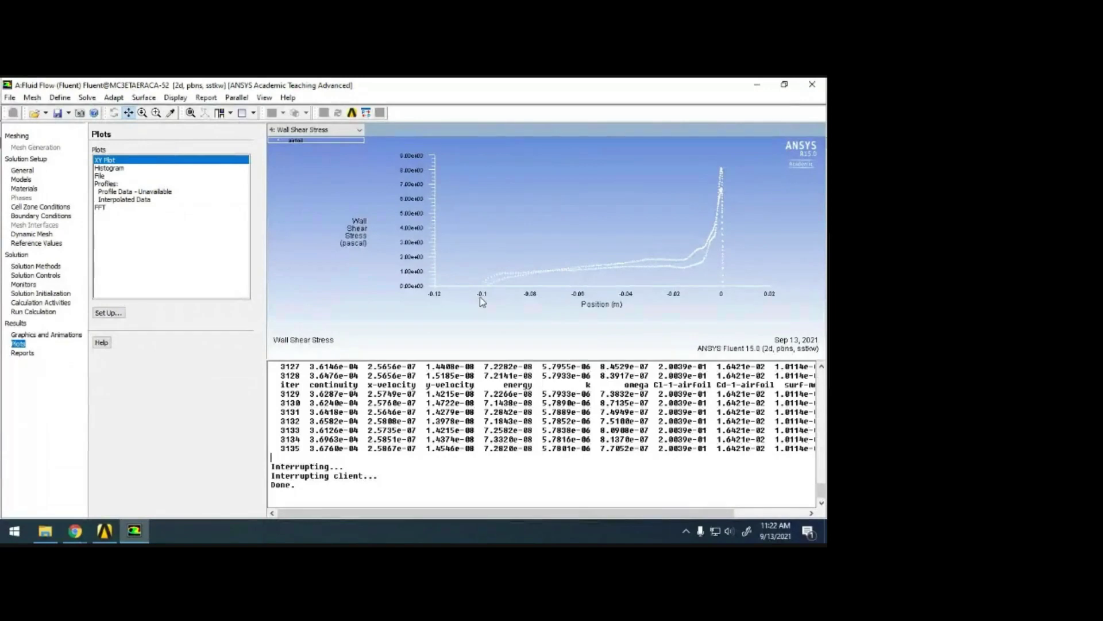
Step: Print a force report for the airfoil wall zone with the direction vector X 1, Y 0
left_click(21, 353)
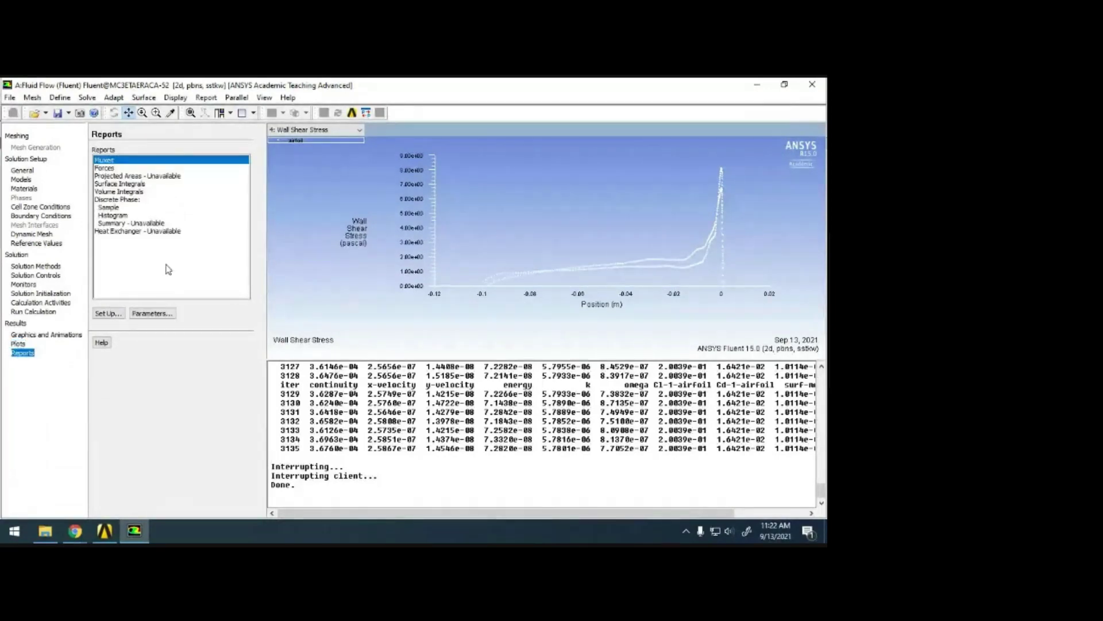
left_click(115, 168)
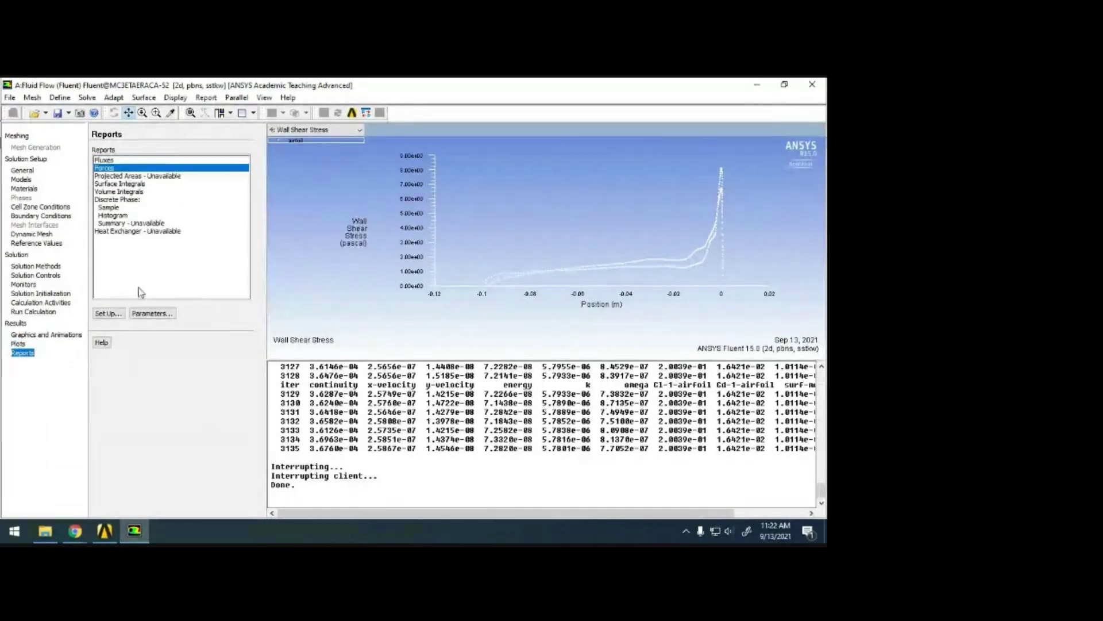
left_click(108, 313)
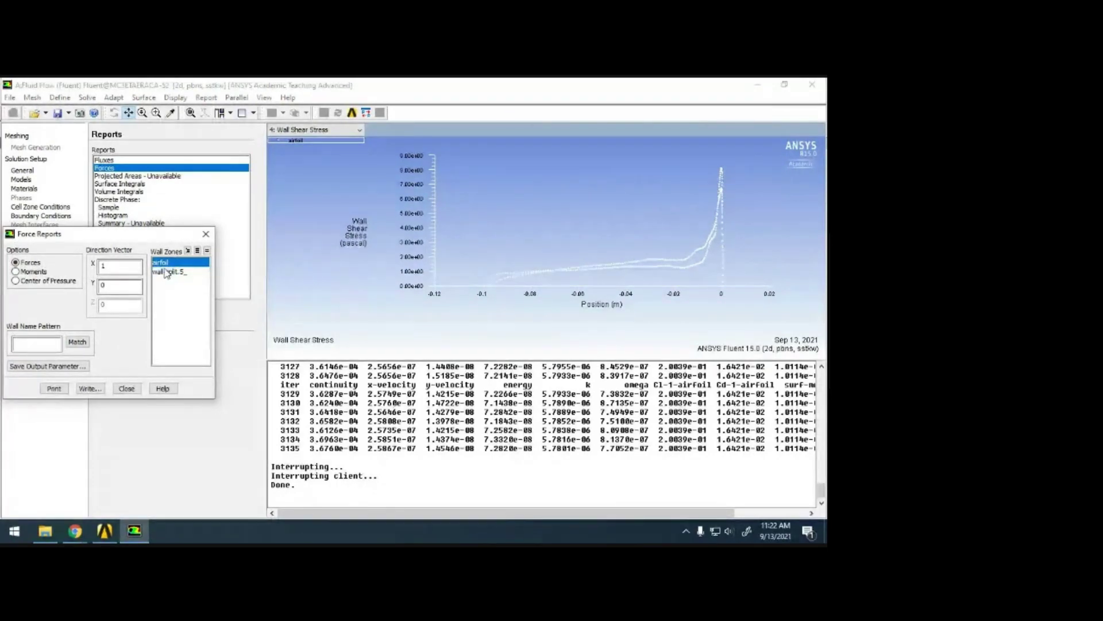
left_click(53, 388)
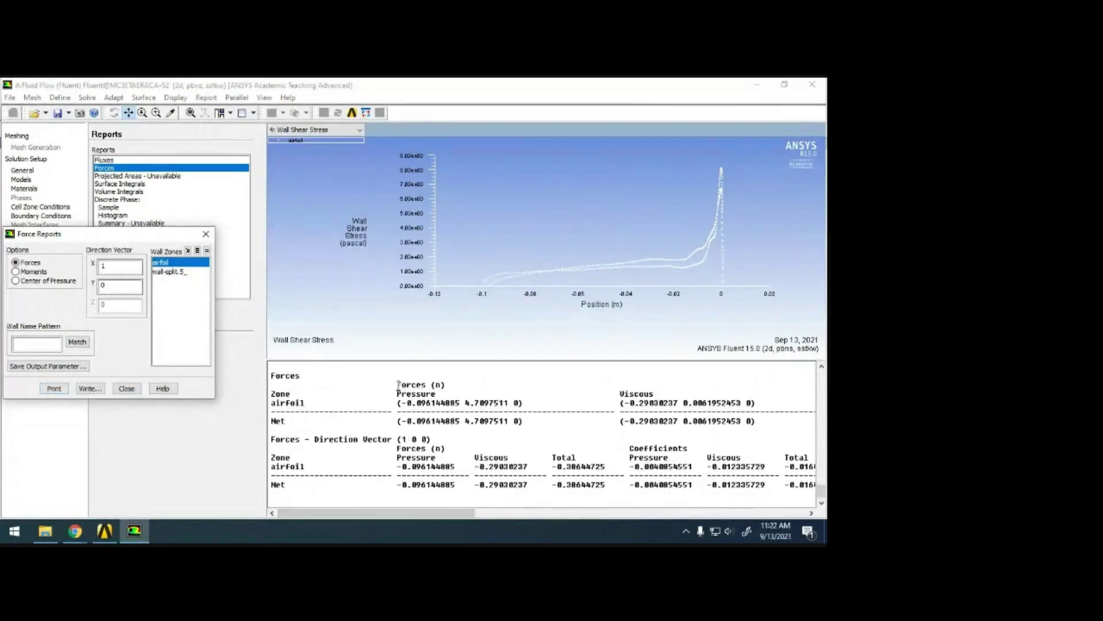
Step: Examine the pressure, viscous and total forces and their coefficients for the airfoil in the printed force report
left_click_drag(398, 384, 536, 406)
left_click(542, 448)
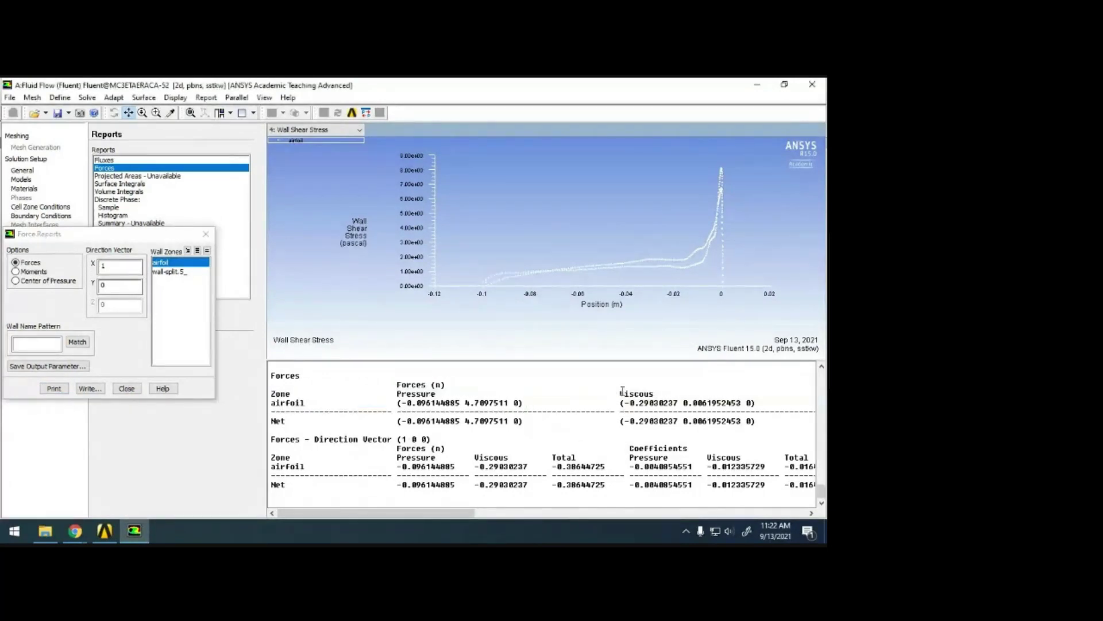
left_click_drag(621, 393, 761, 403)
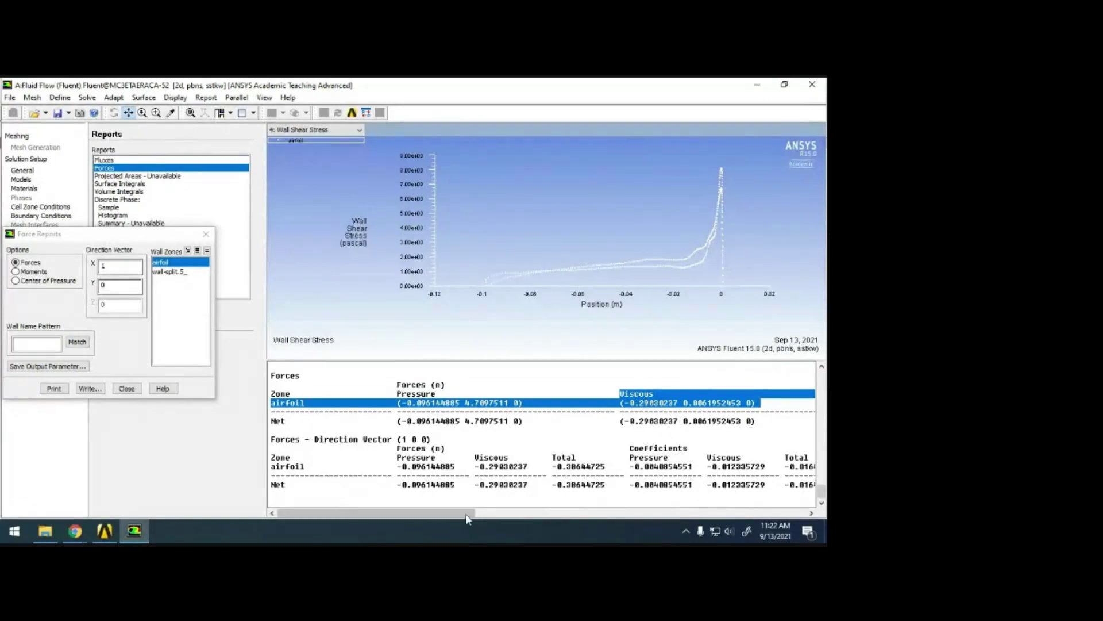
left_click_drag(430, 512, 593, 520)
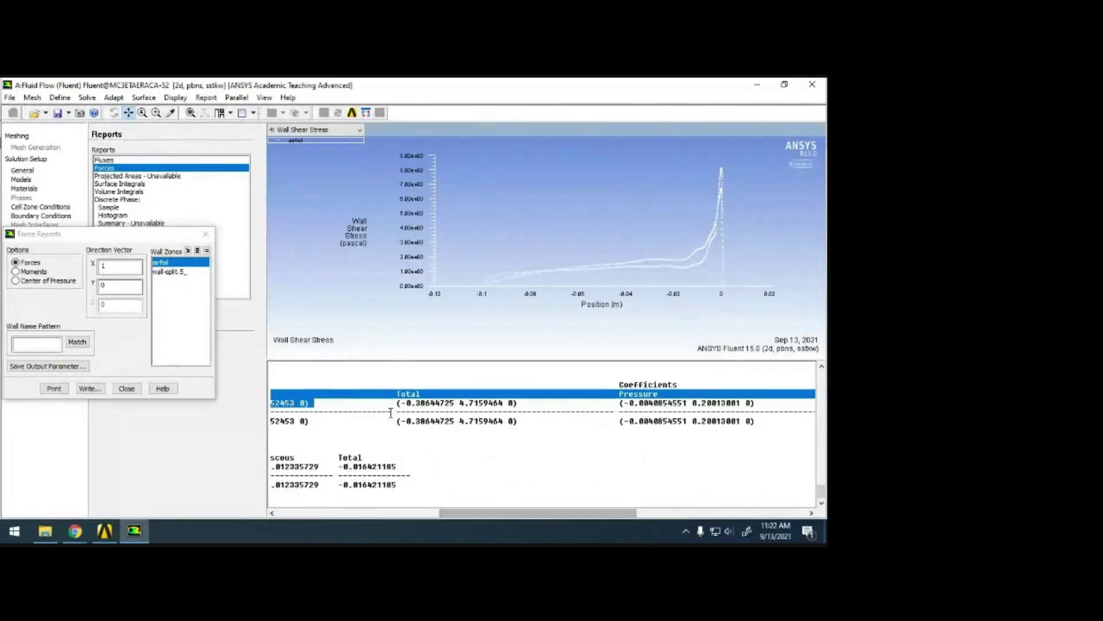
left_click_drag(400, 402, 513, 404)
left_click_drag(533, 521, 628, 512)
left_click_drag(351, 402, 474, 403)
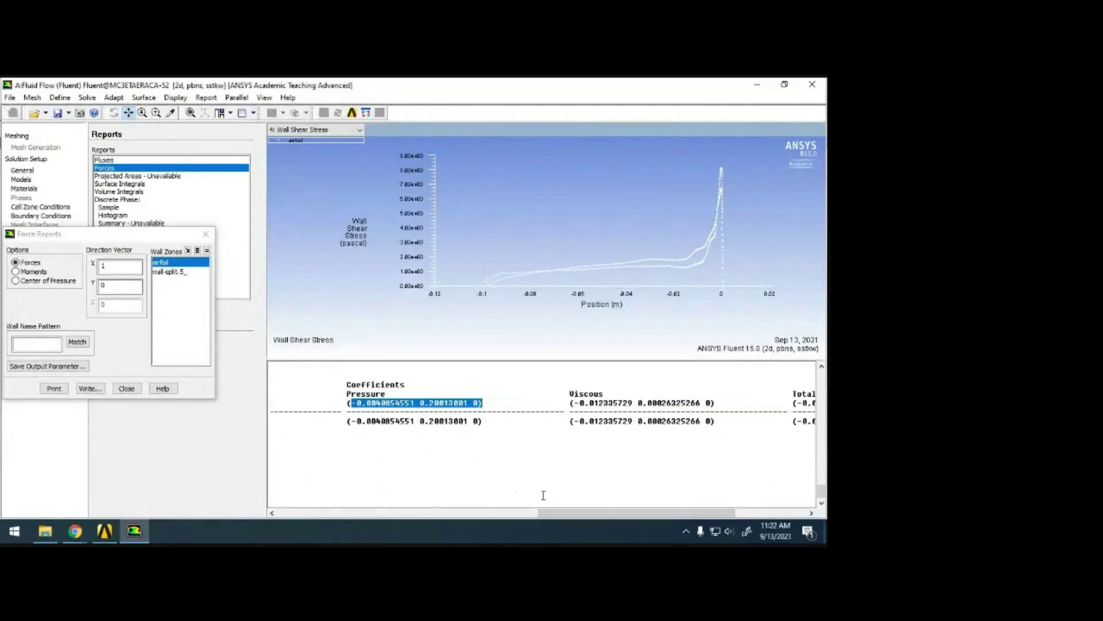
left_click_drag(543, 512, 589, 513)
left_click_drag(446, 396, 614, 411)
left_click_drag(619, 517, 644, 517)
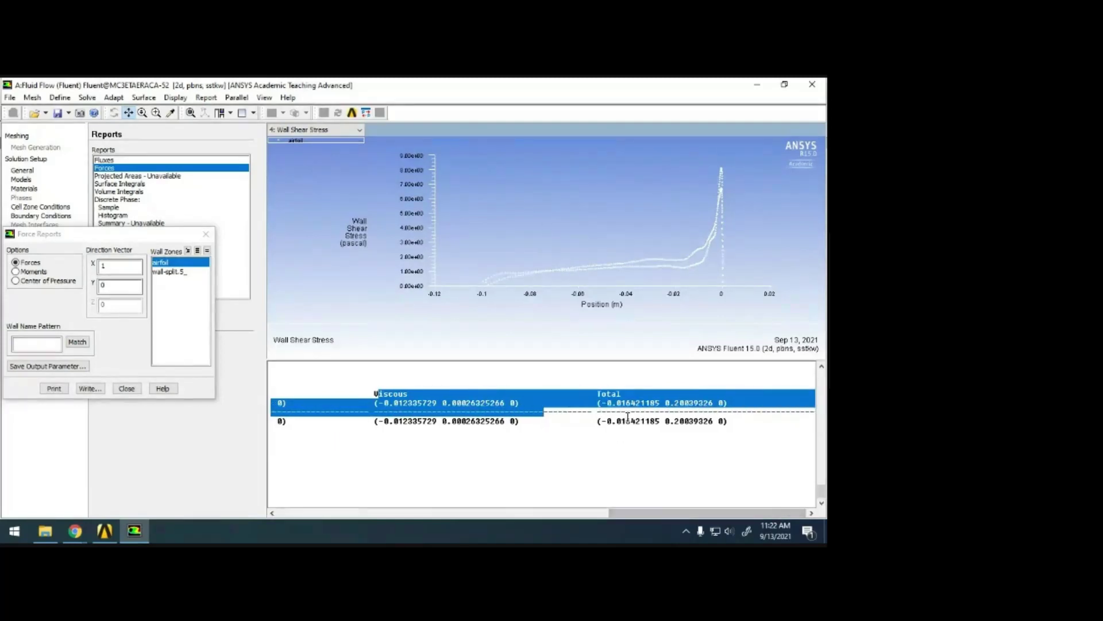
left_click_drag(602, 393, 738, 404)
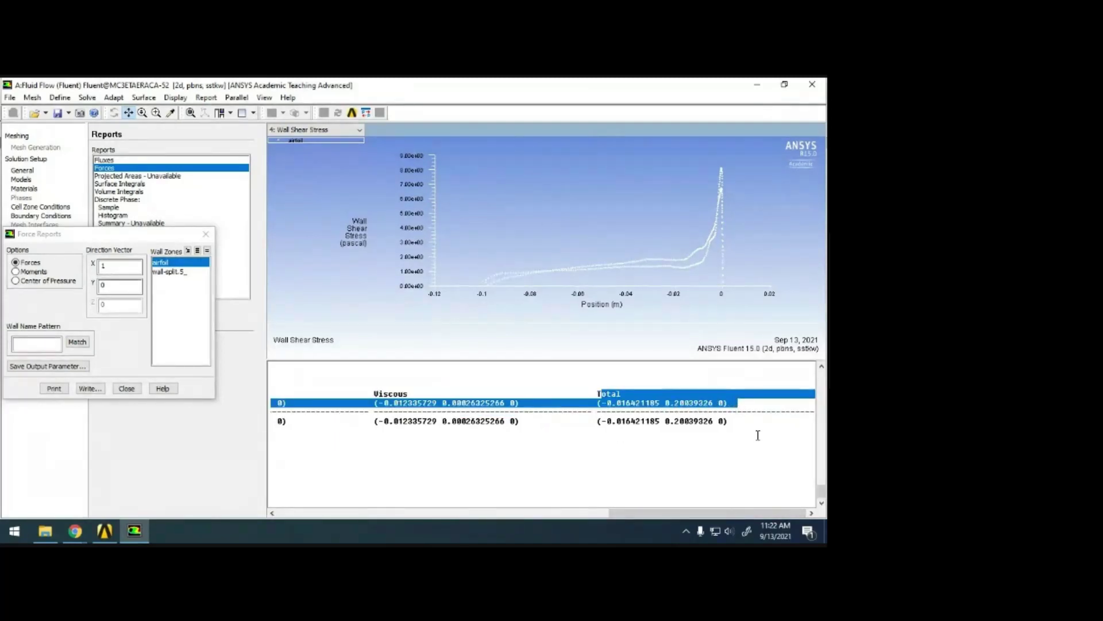
left_click(739, 431)
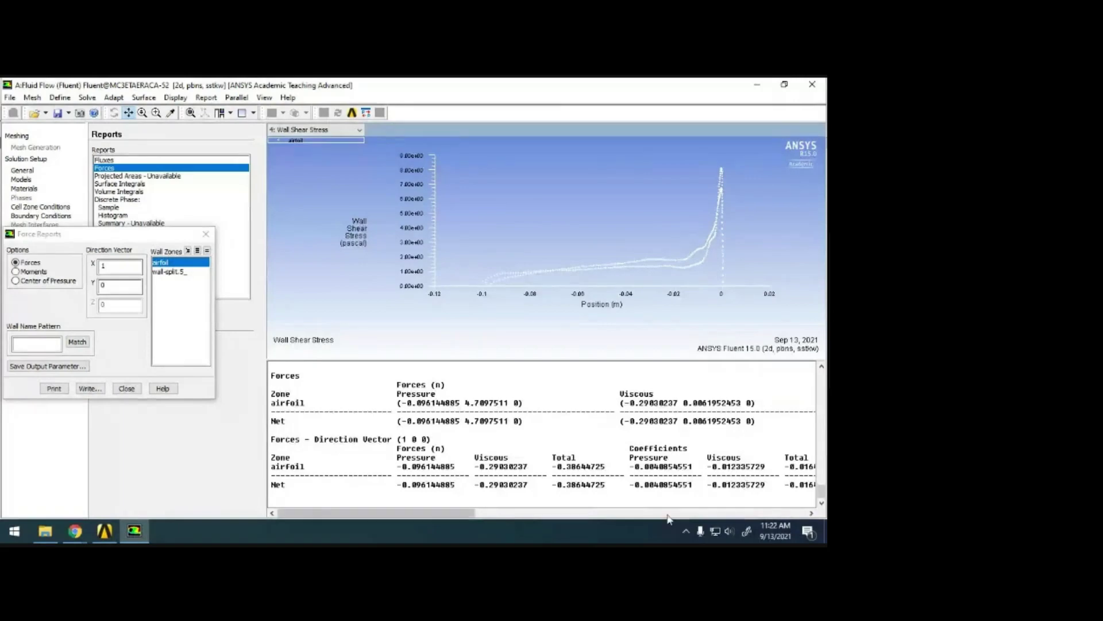
Step: Check the total force coefficients for the airfoil and net rows of the printed report for drag and lift
left_click_drag(483, 513, 816, 513)
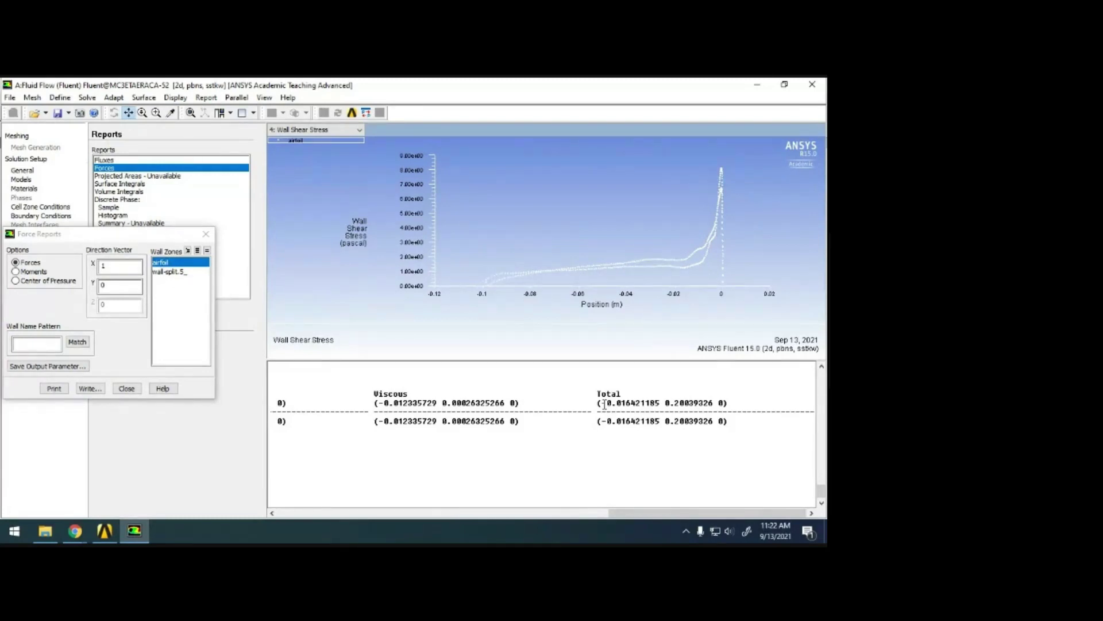
left_click_drag(661, 402, 608, 399)
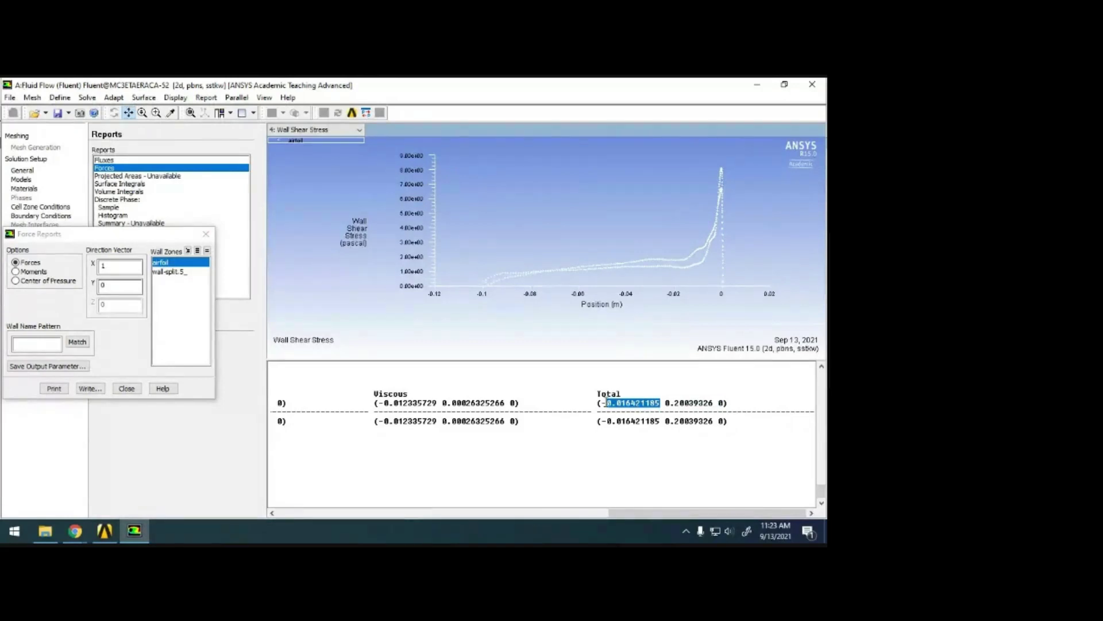
left_click(633, 441)
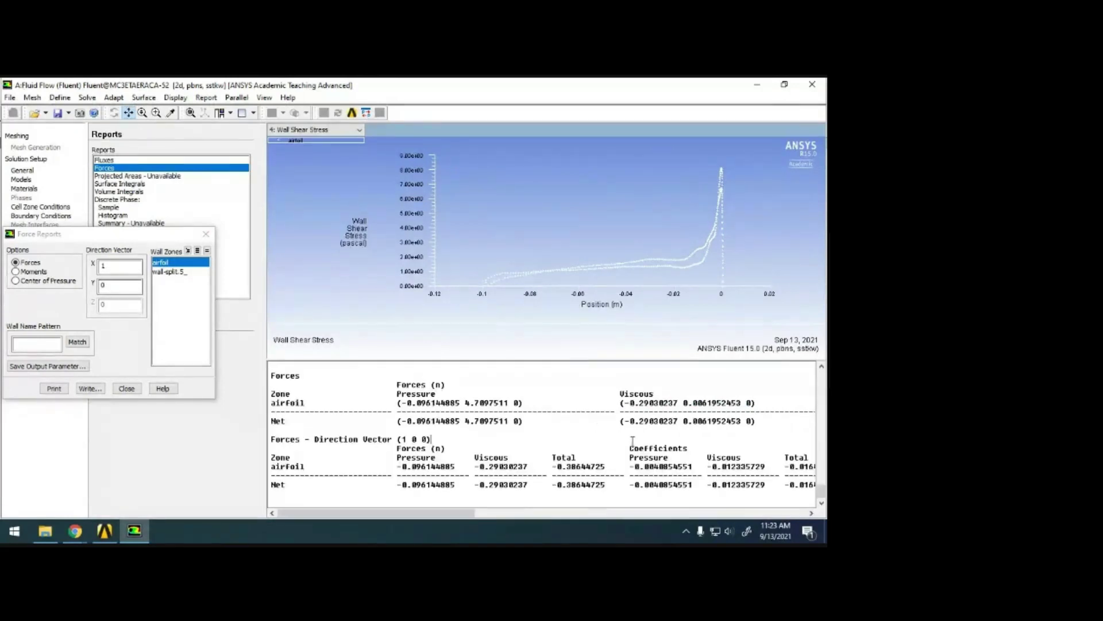
scroll(632, 446, "up", 3)
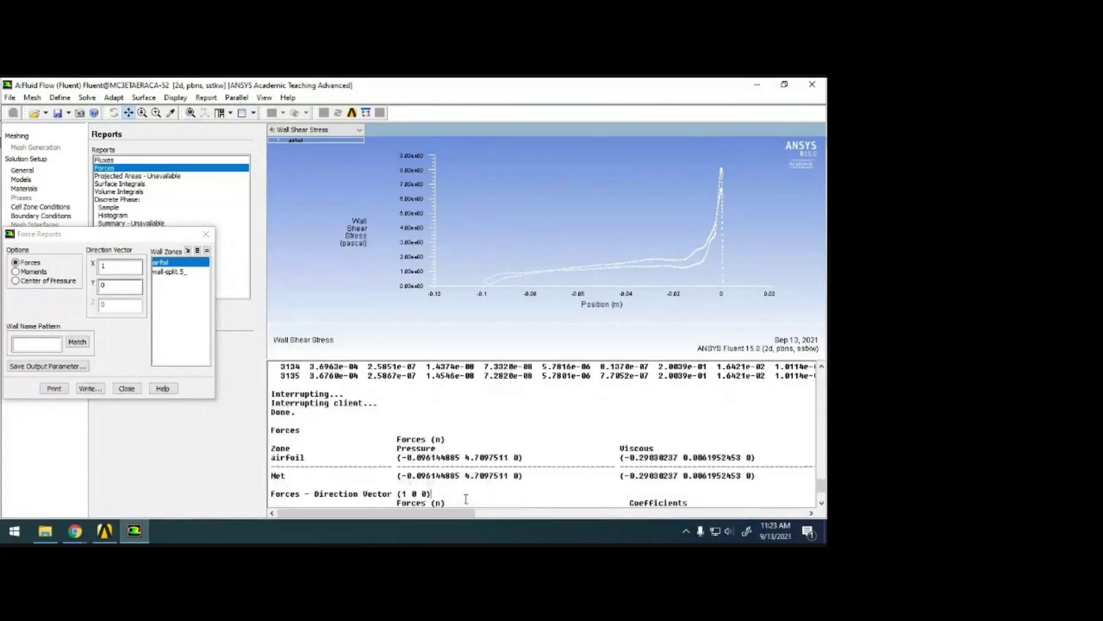
left_click_drag(394, 513, 788, 510)
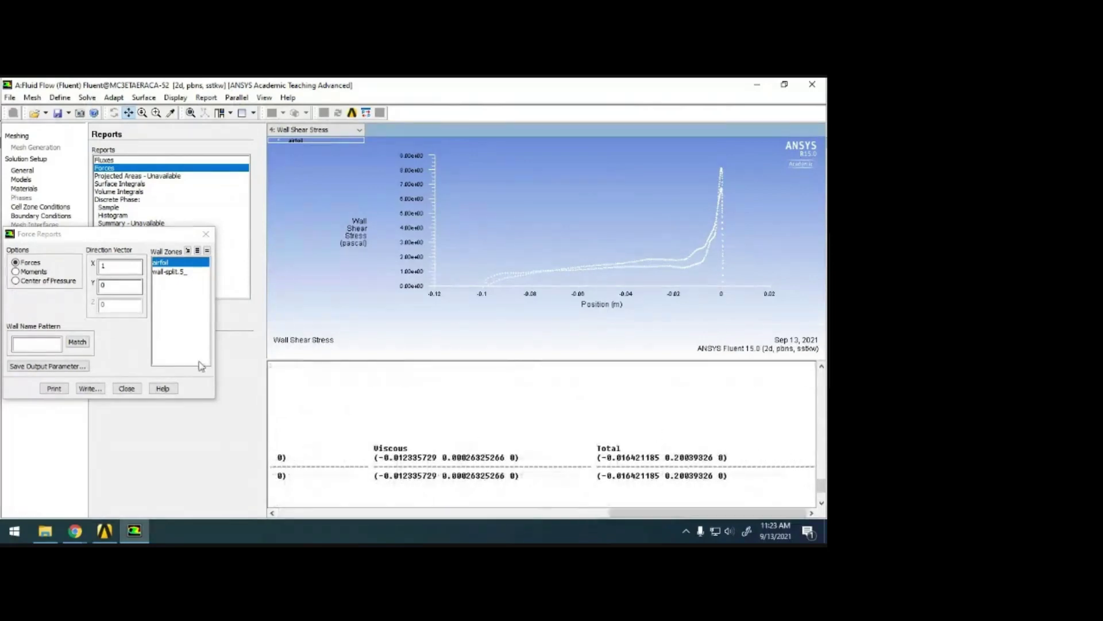
scroll(610, 452, "down", 2)
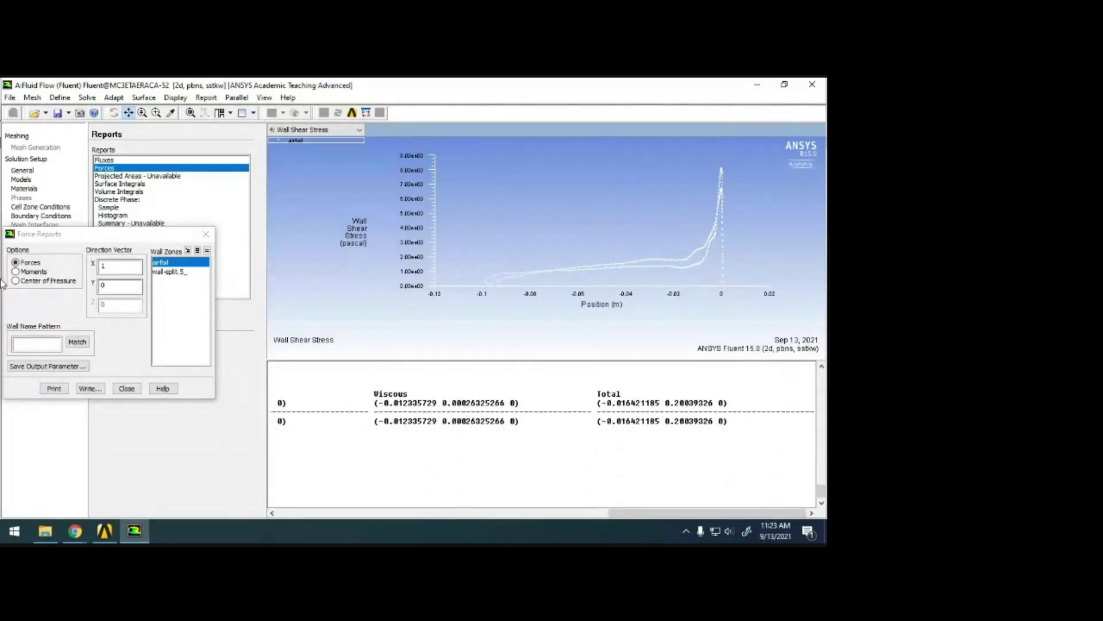
Step: Display the cl-1 convergence history to compare it with the reported total lift coefficient, and close the force report settings
left_click_drag(47, 237, 70, 237)
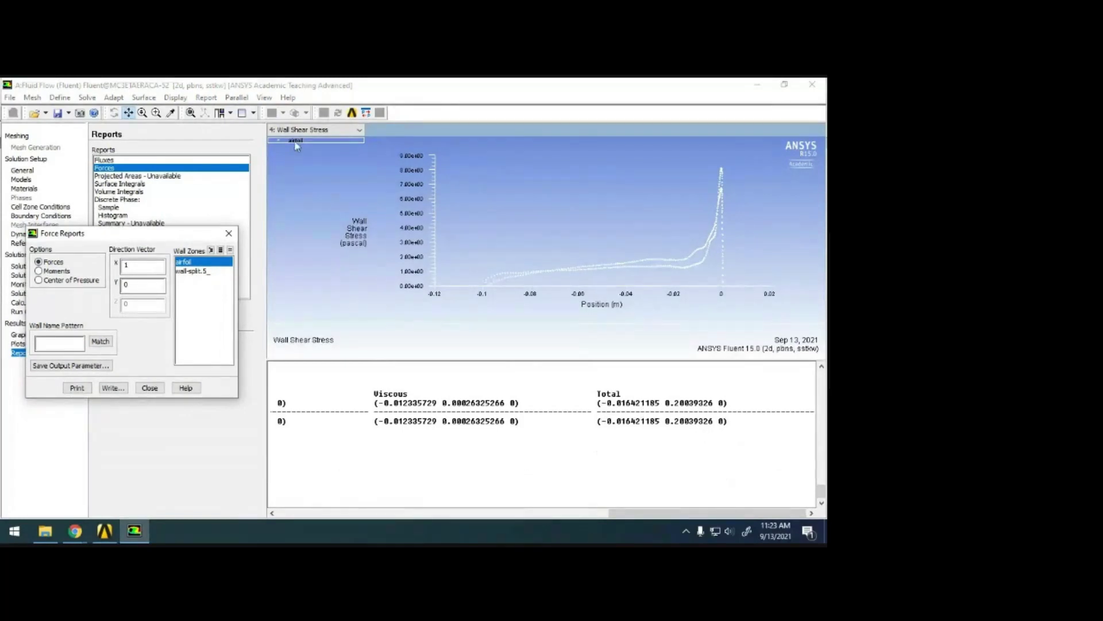
left_click(327, 129)
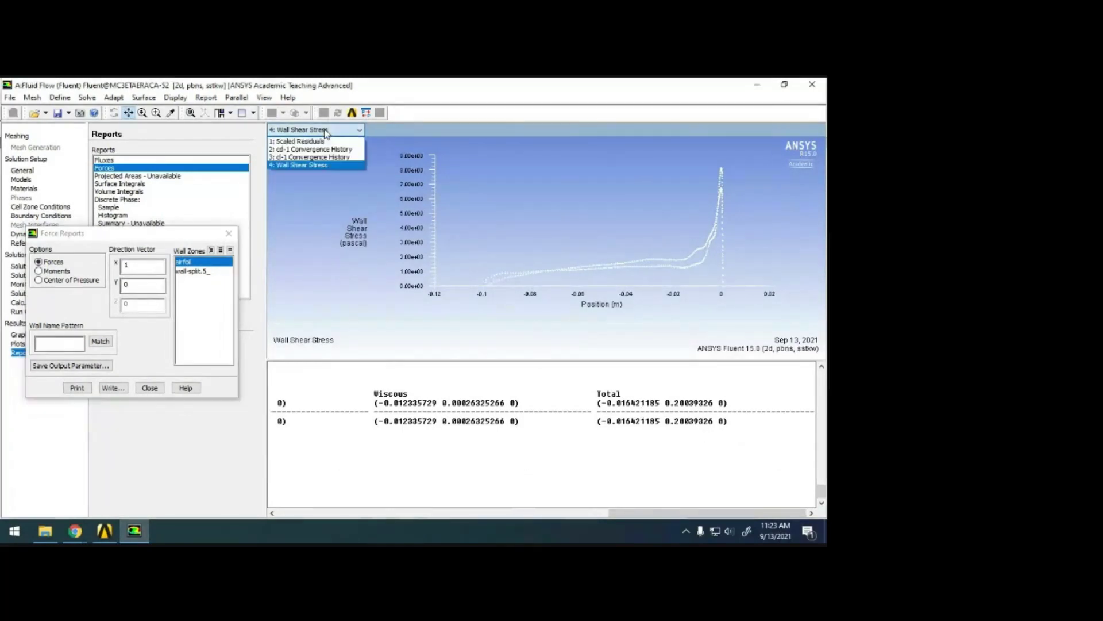
left_click(332, 157)
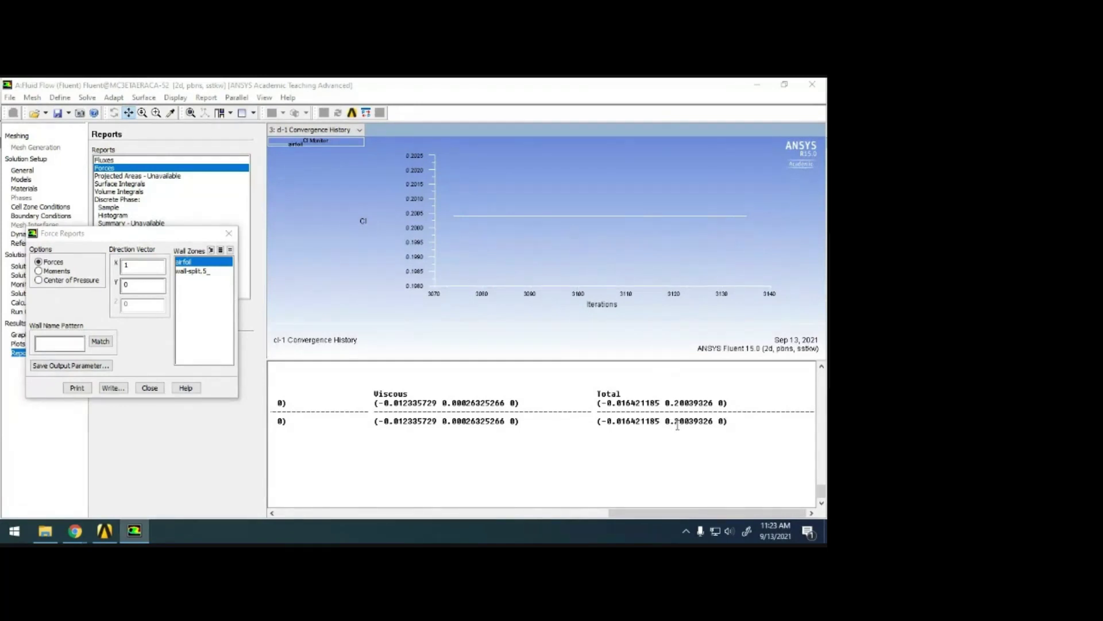
left_click(150, 387)
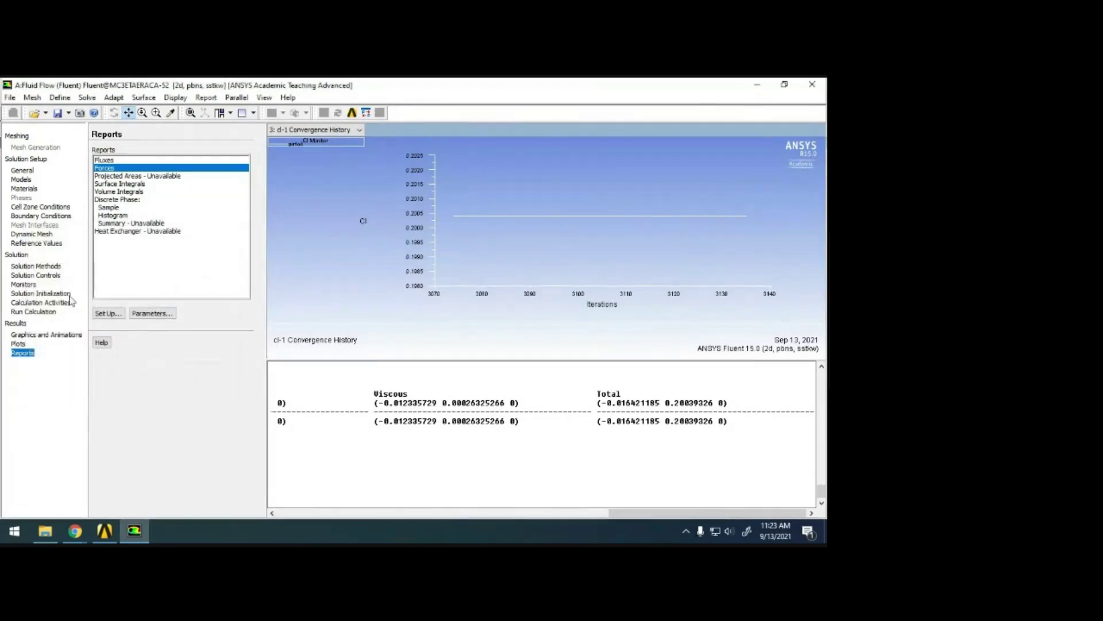
Step: Set up an FFT plot and load the cl-1-history file as its input signal, listing all file types to find it
left_click(19, 344)
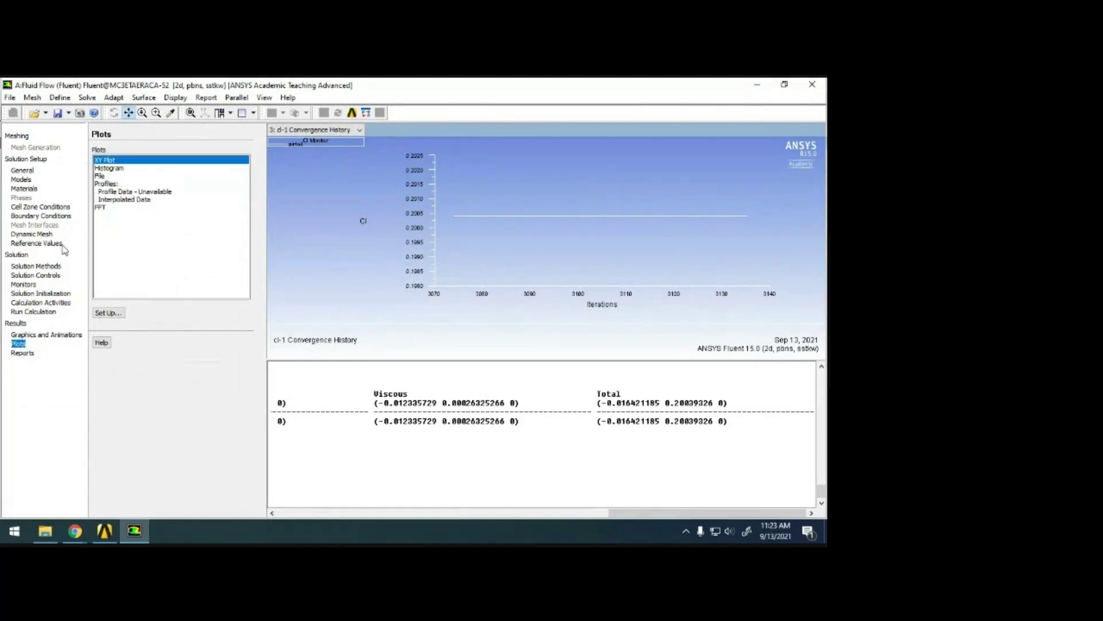
left_click(107, 208)
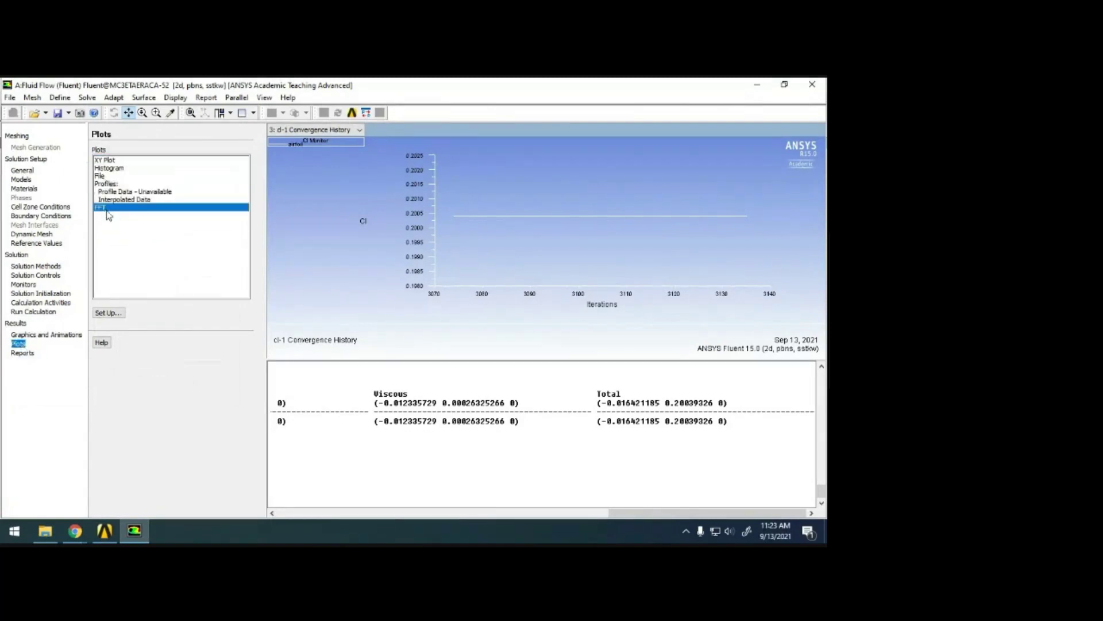
left_click(107, 316)
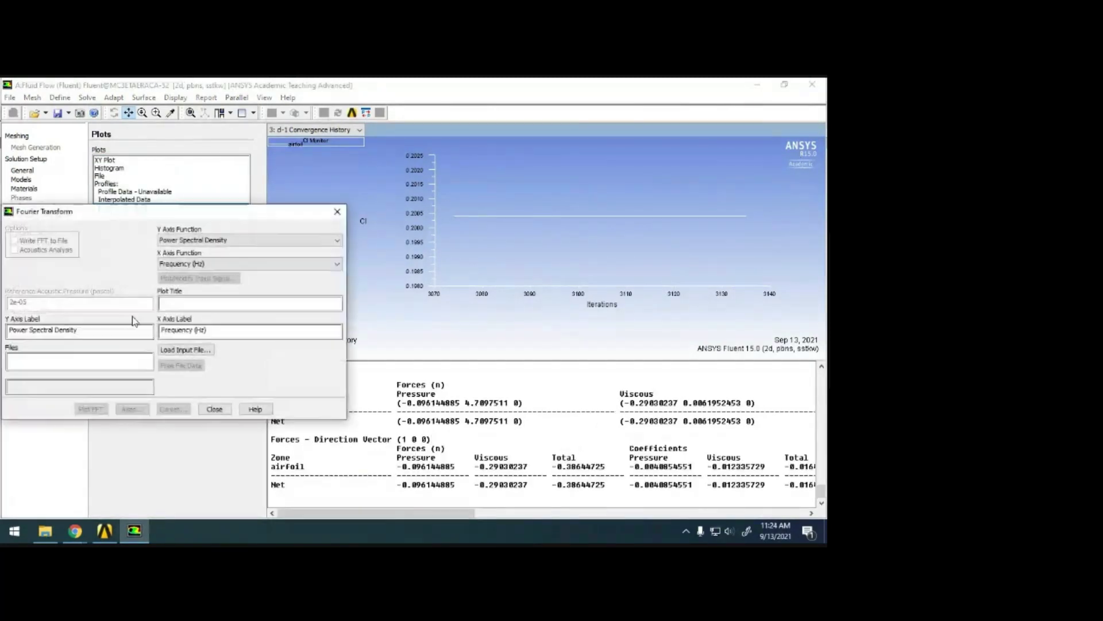
left_click(195, 354)
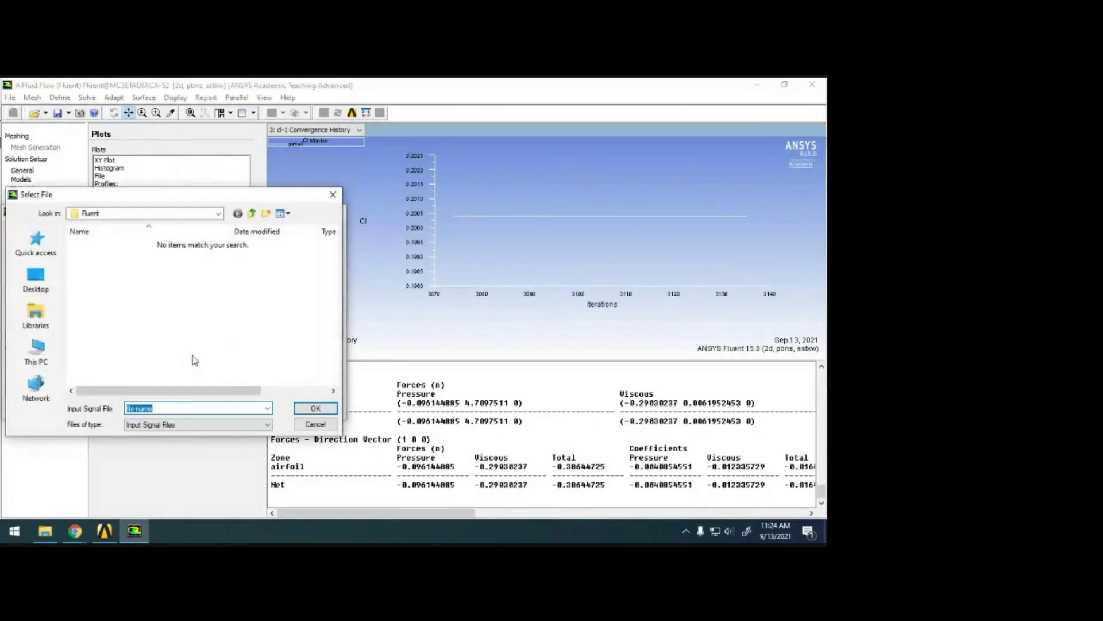
left_click(148, 427)
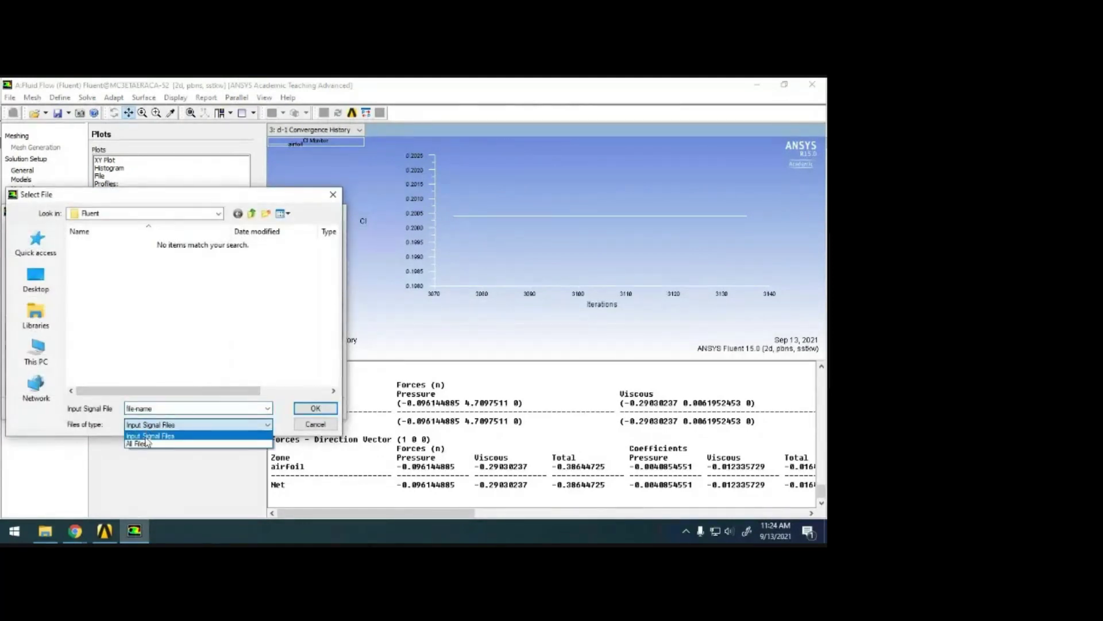
left_click(148, 444)
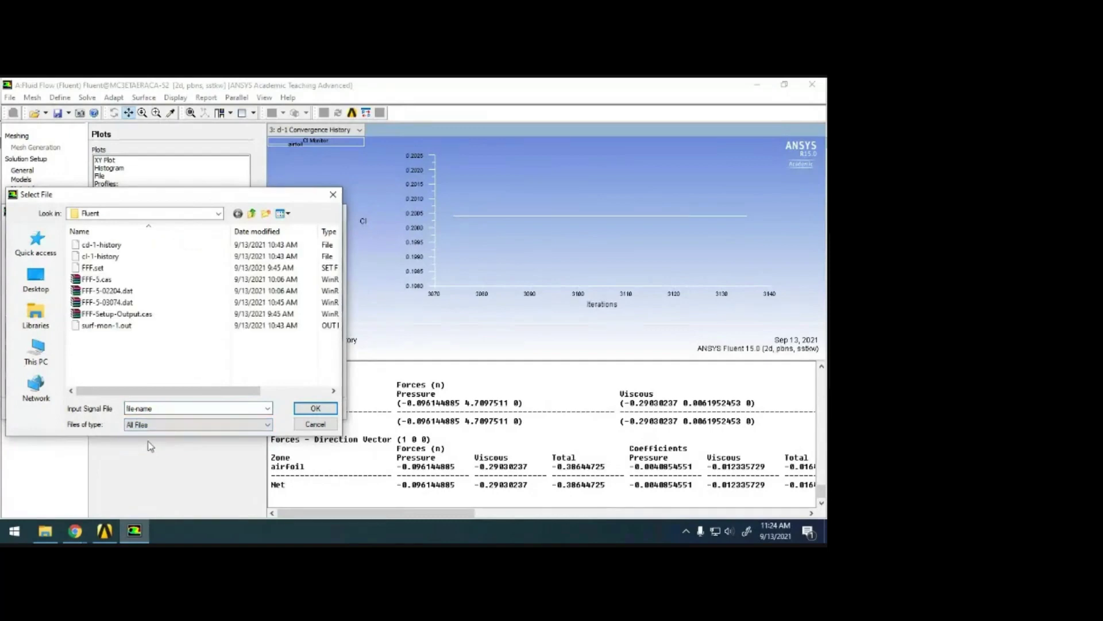
left_click(99, 260)
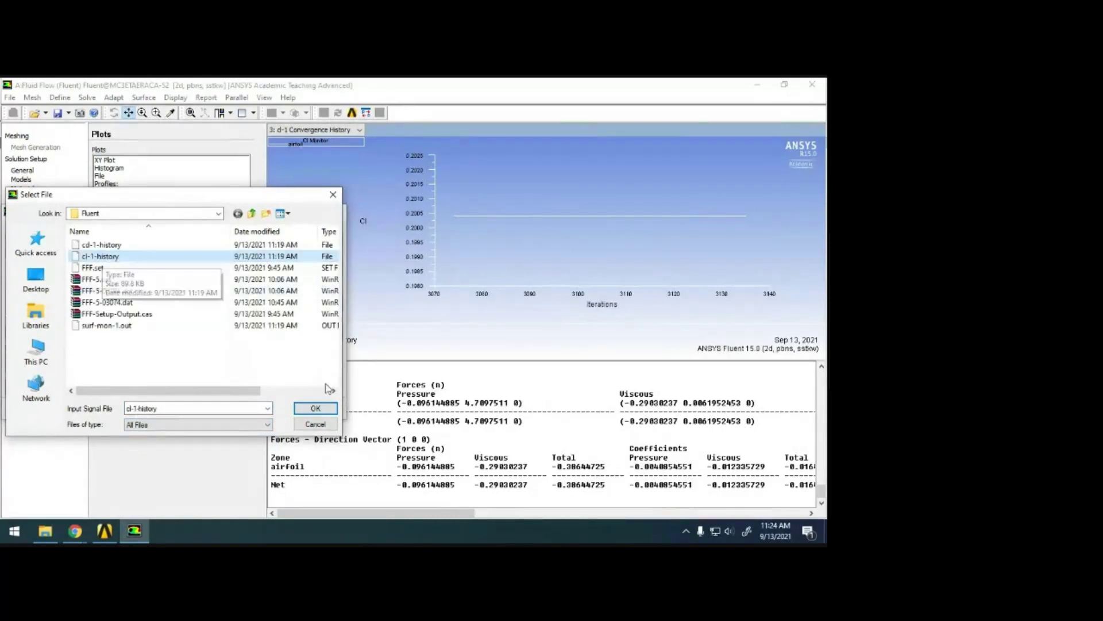
left_click(315, 408)
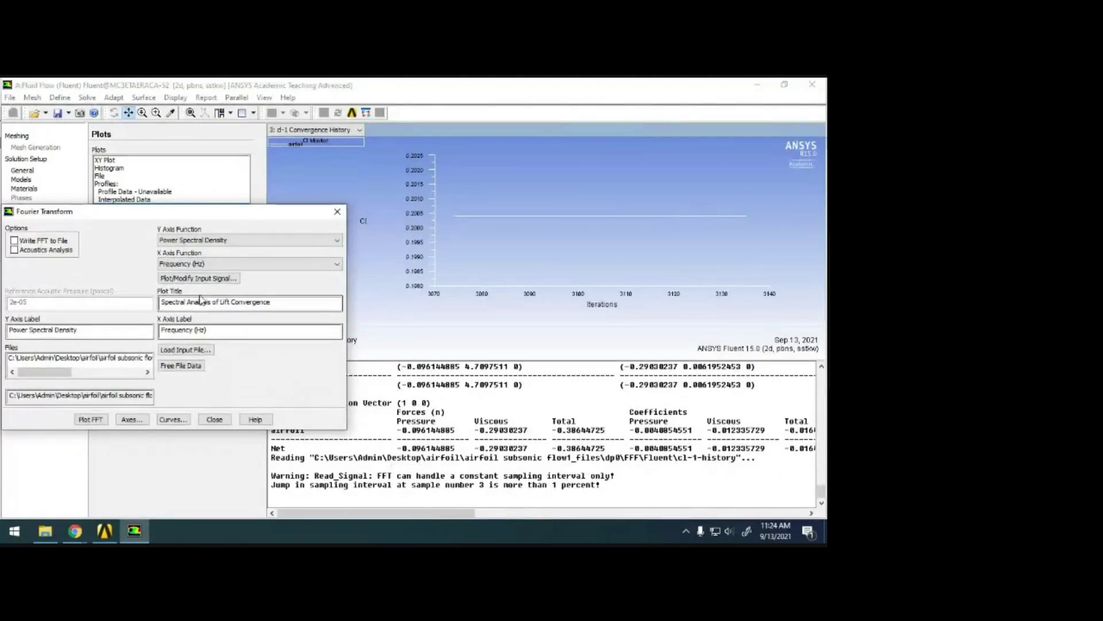
left_click_drag(194, 285, 207, 255)
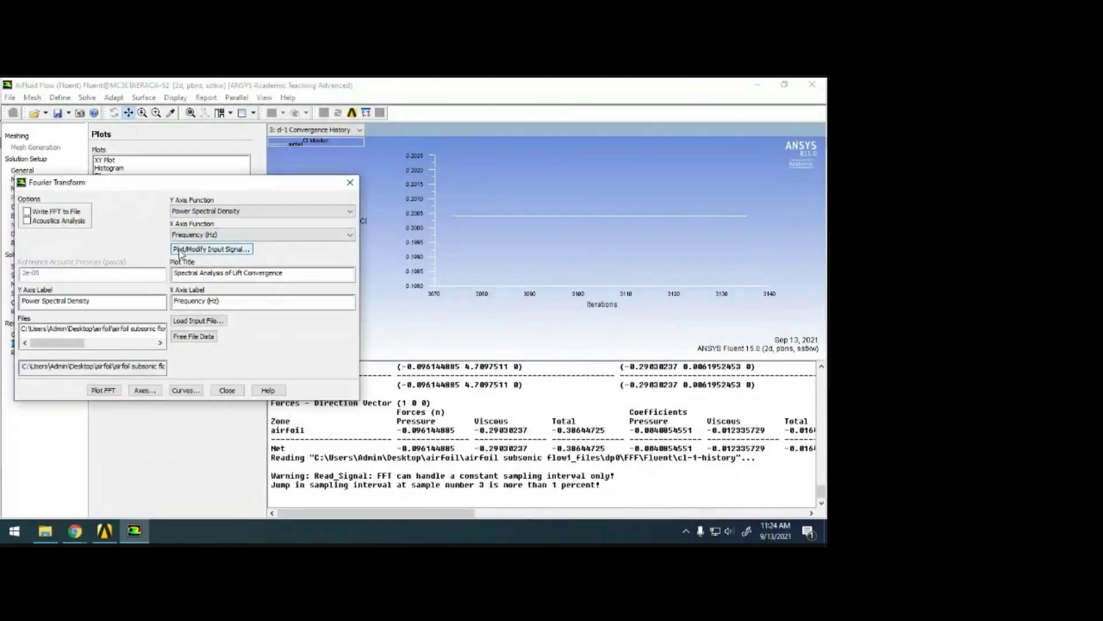